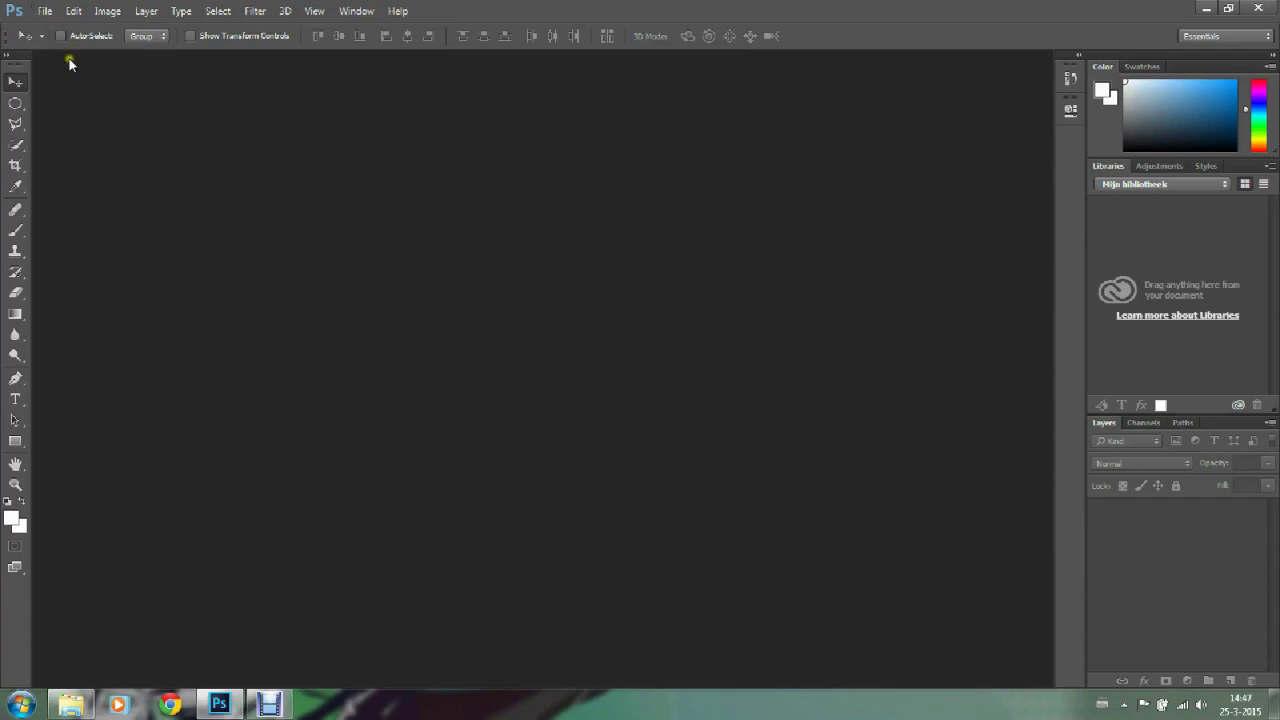
- Open lucht 2 from the Photoshop folder
click(45, 11)
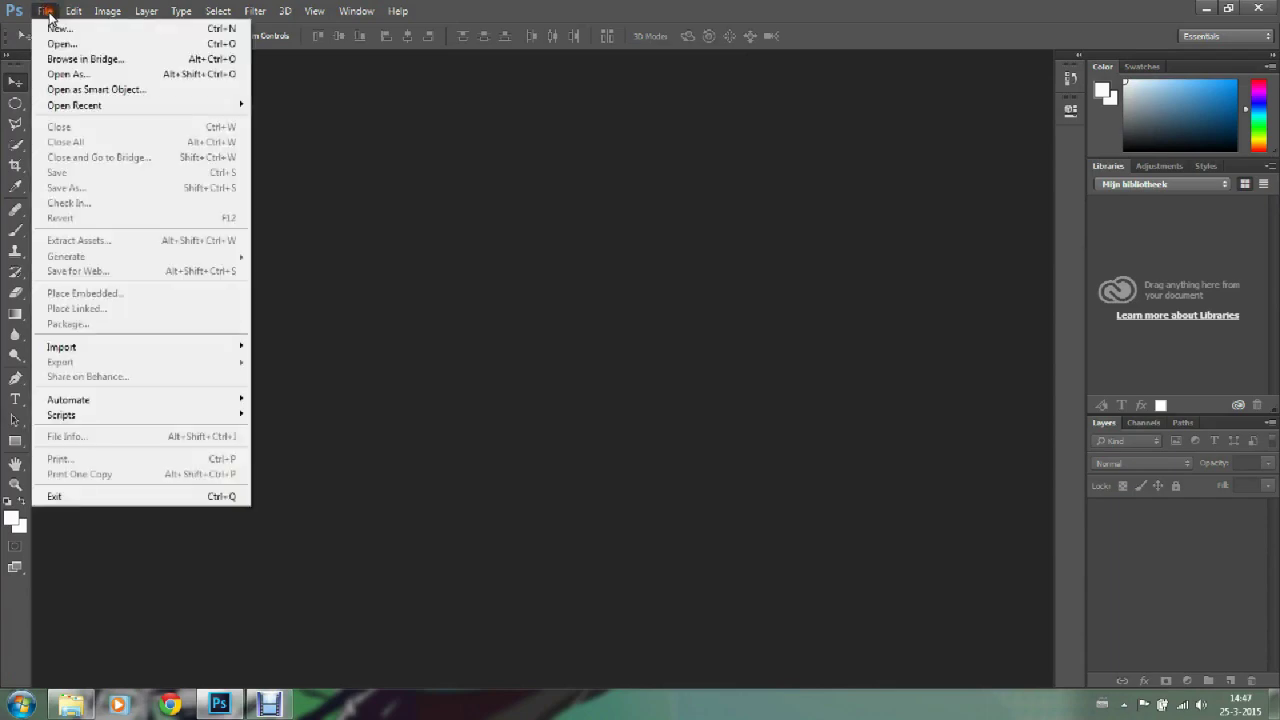
click(55, 45)
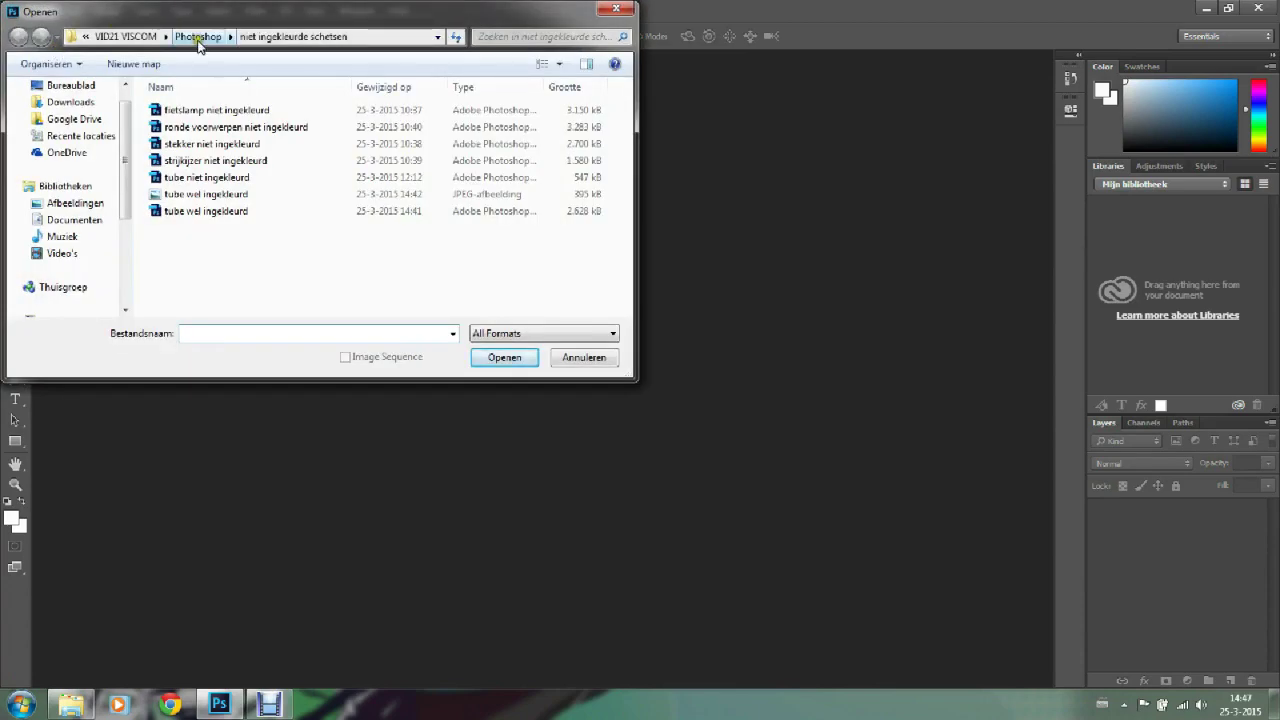
click(199, 38)
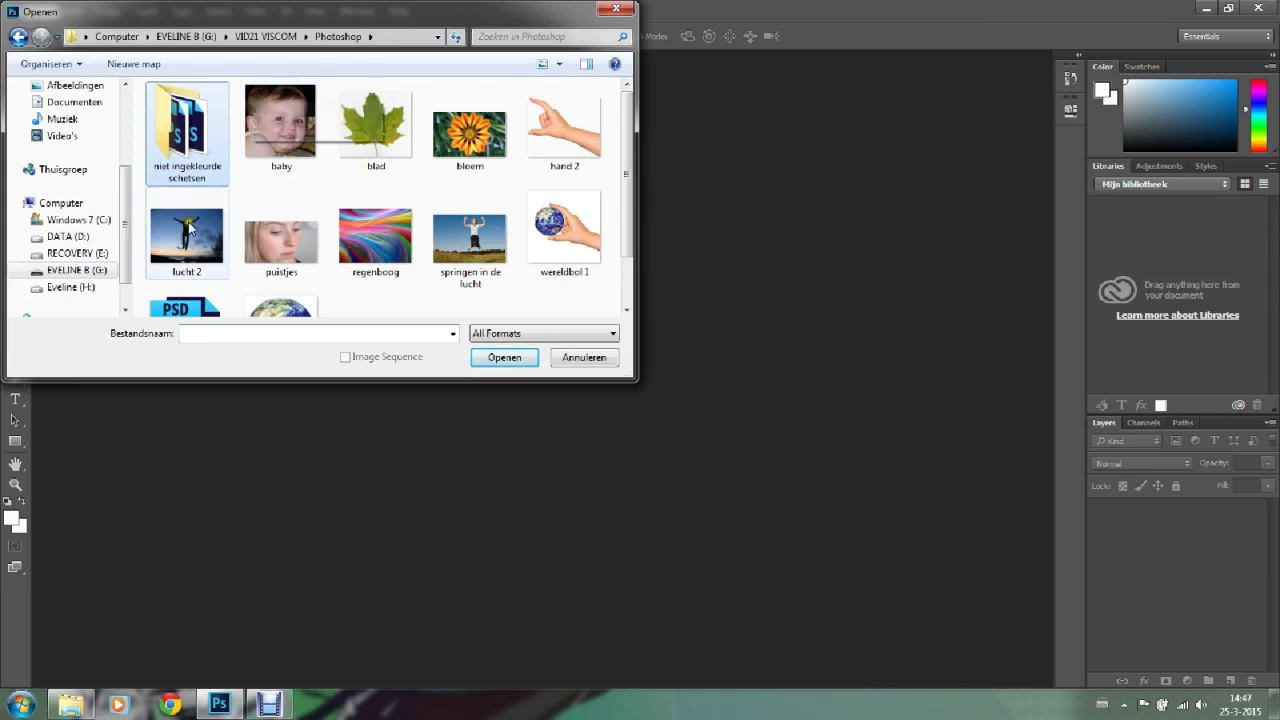
click(186, 237)
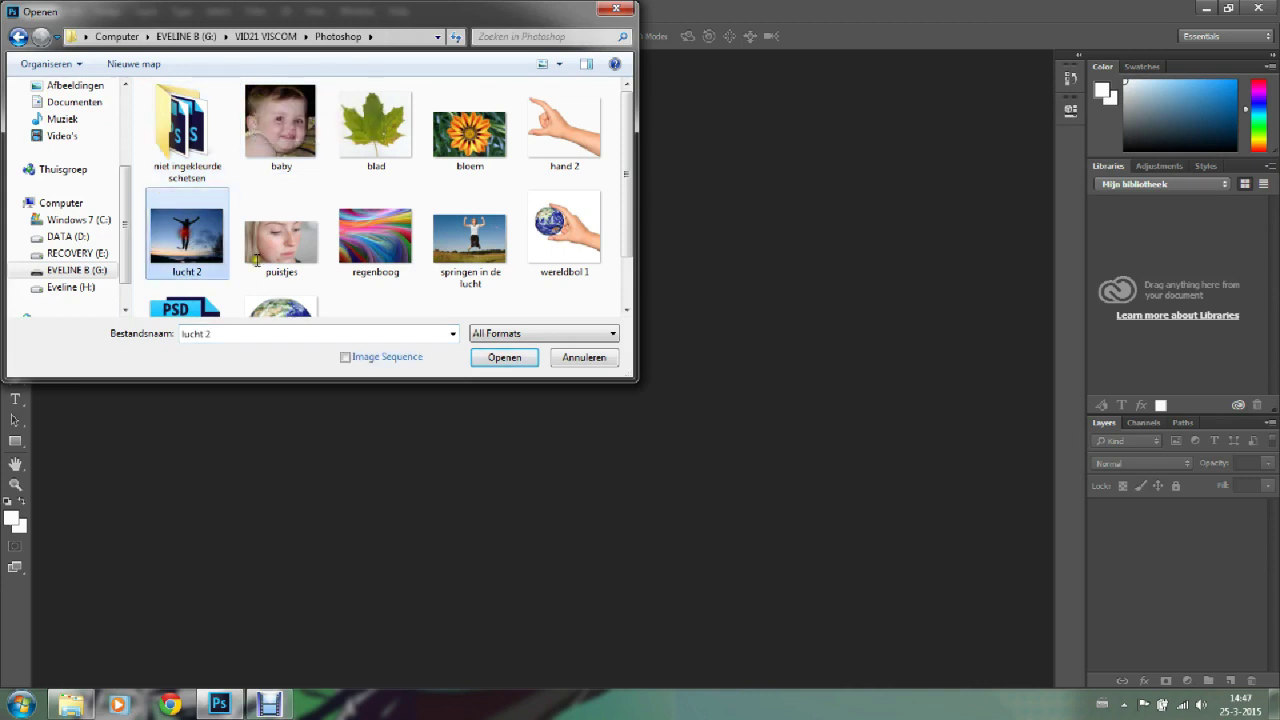
click(496, 364)
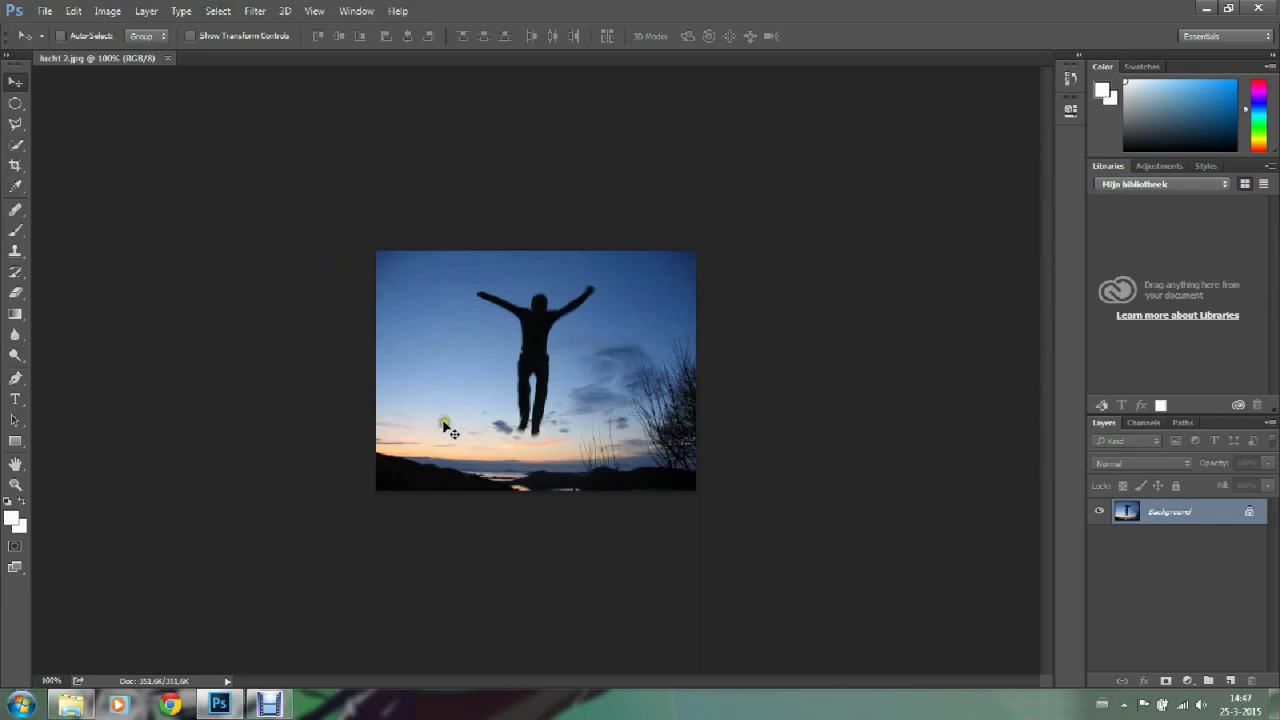
- Duplicate the Background layer as Background copy and select the copy for editing
click(428, 384)
click(458, 428)
right_click(1169, 516)
click(1121, 361)
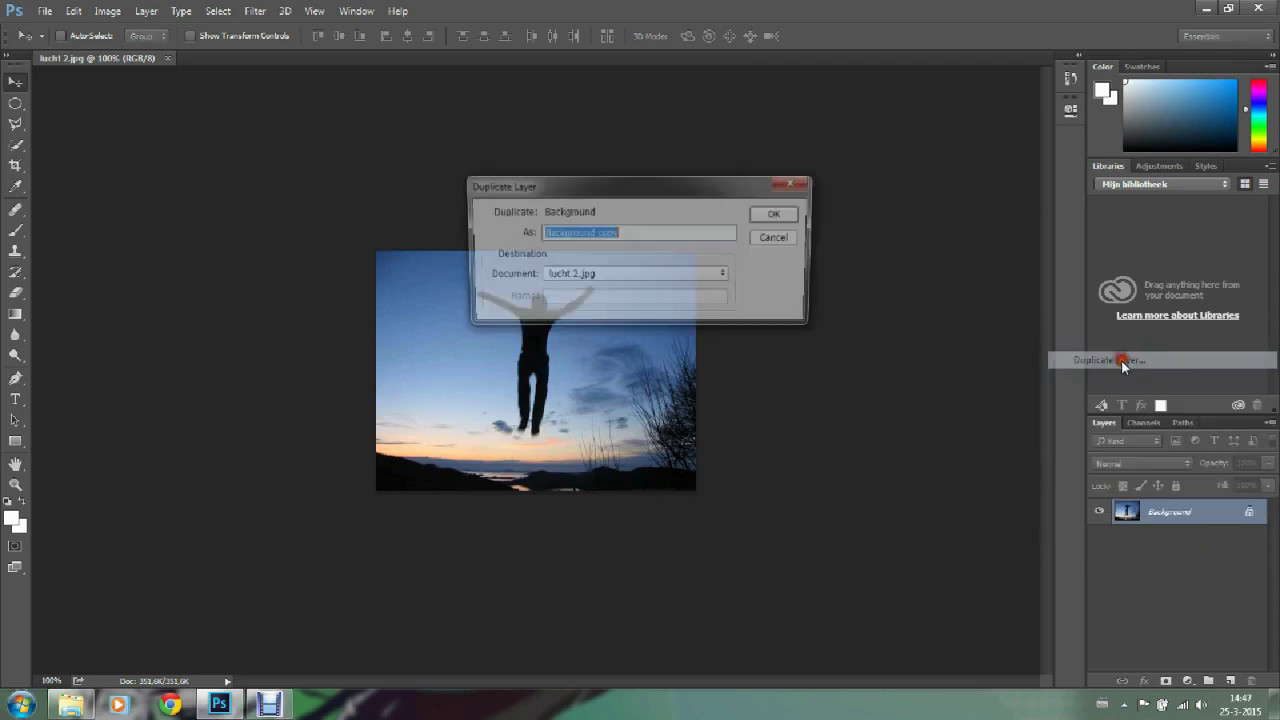
click(786, 216)
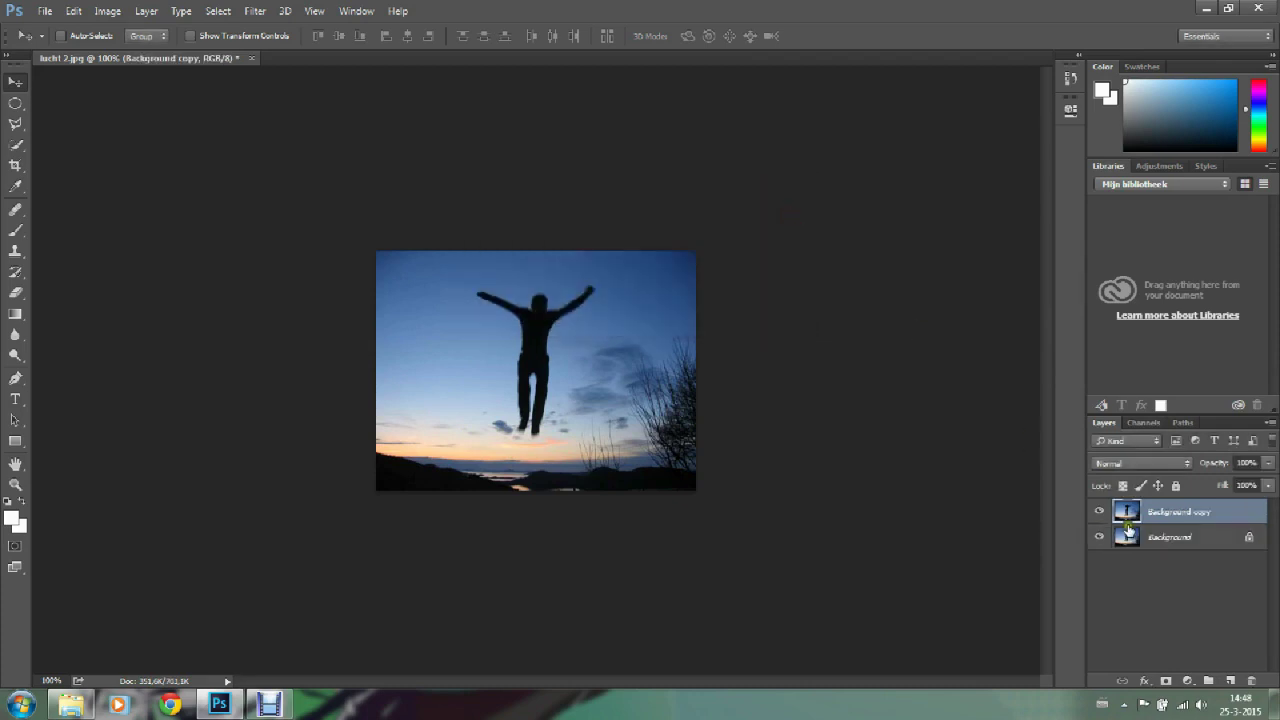
click(1165, 576)
click(1157, 512)
- Select the Patch Tool and zoom the photo view to 200%
click(12, 215)
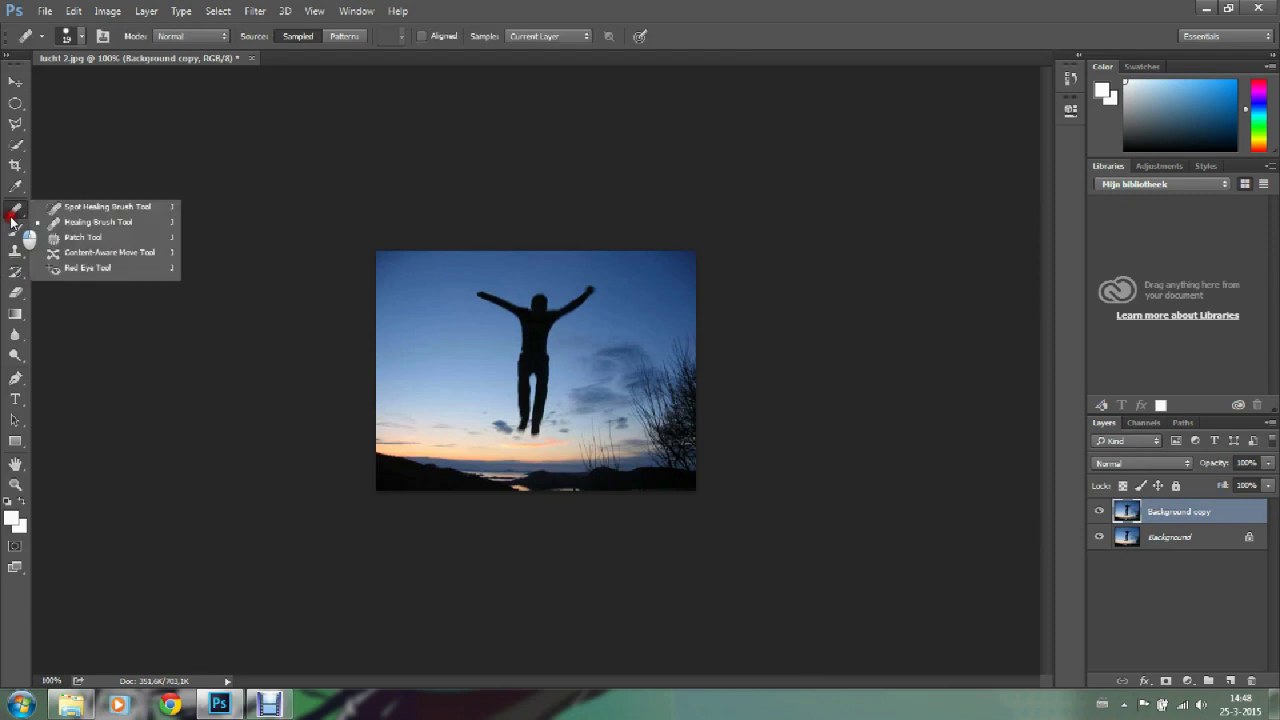
click(12, 221)
click(84, 238)
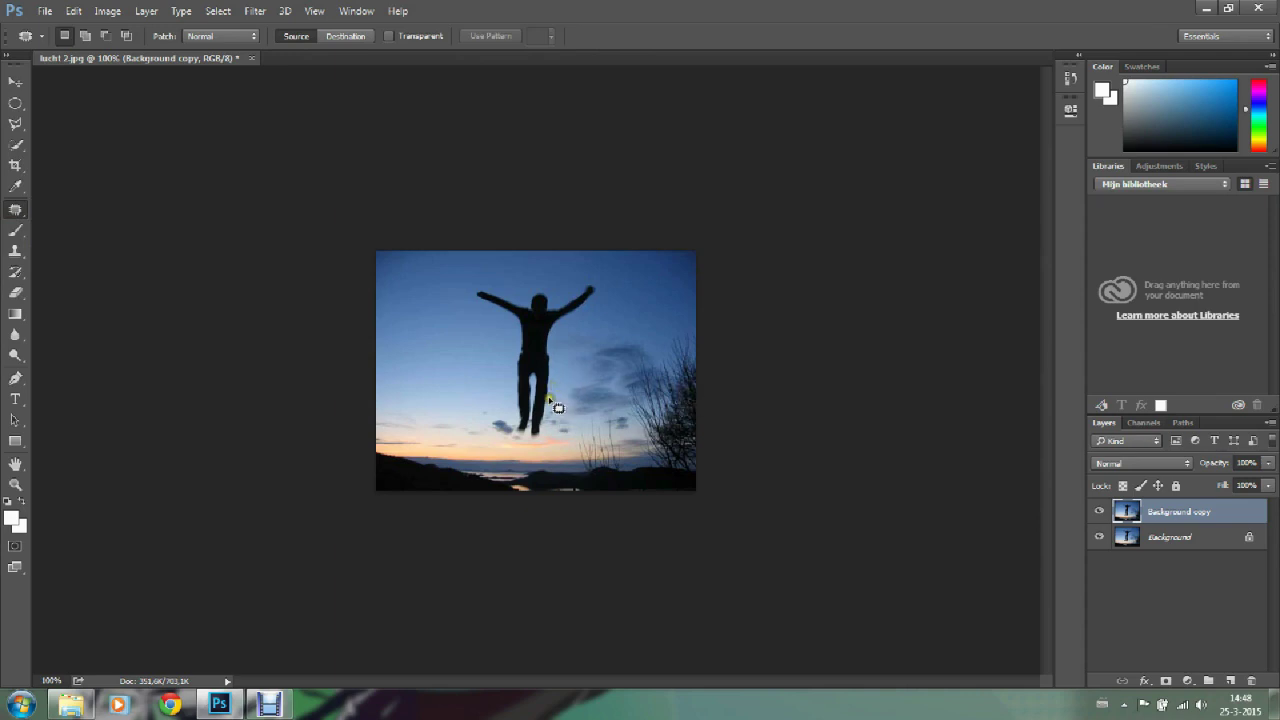
click(14, 485)
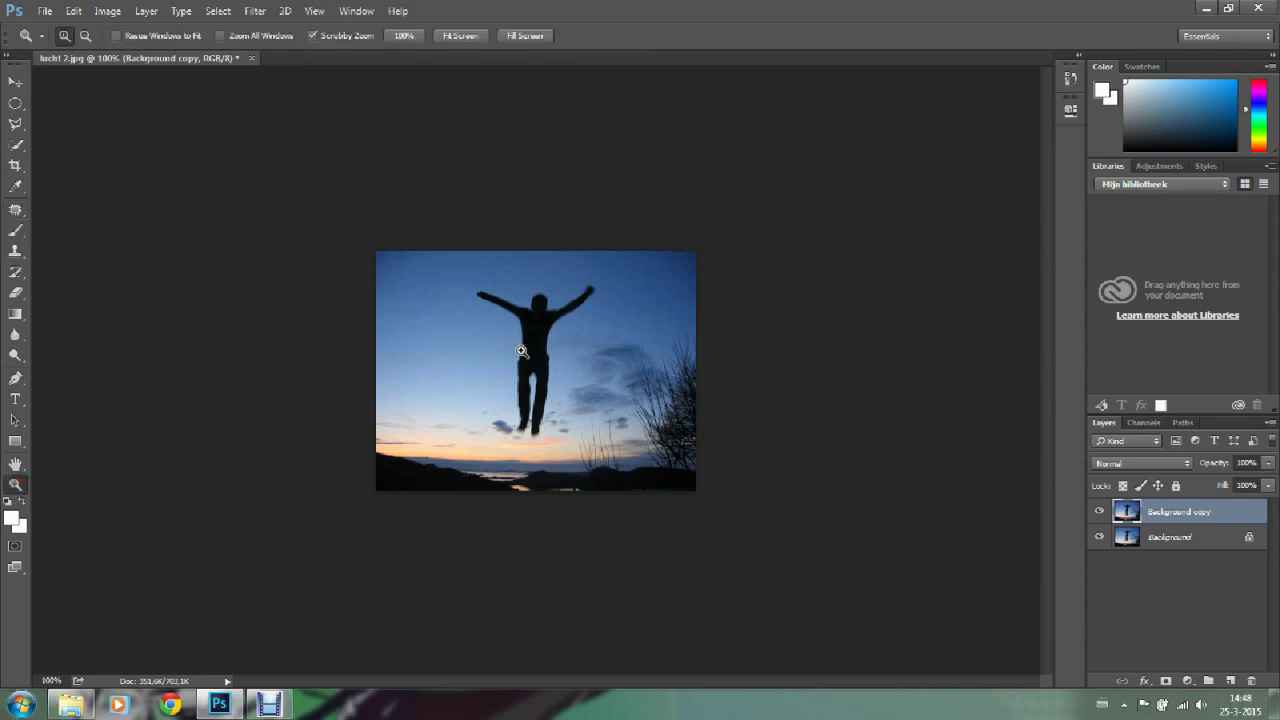
click(527, 353)
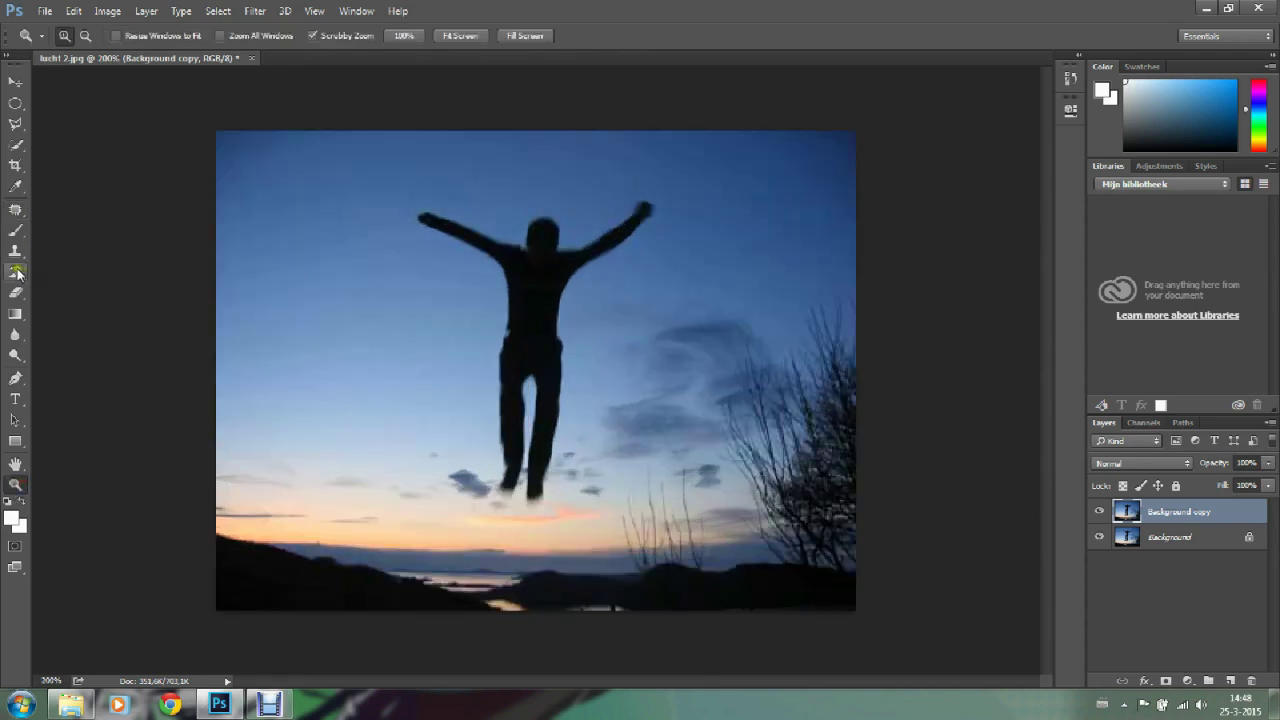
click(15, 209)
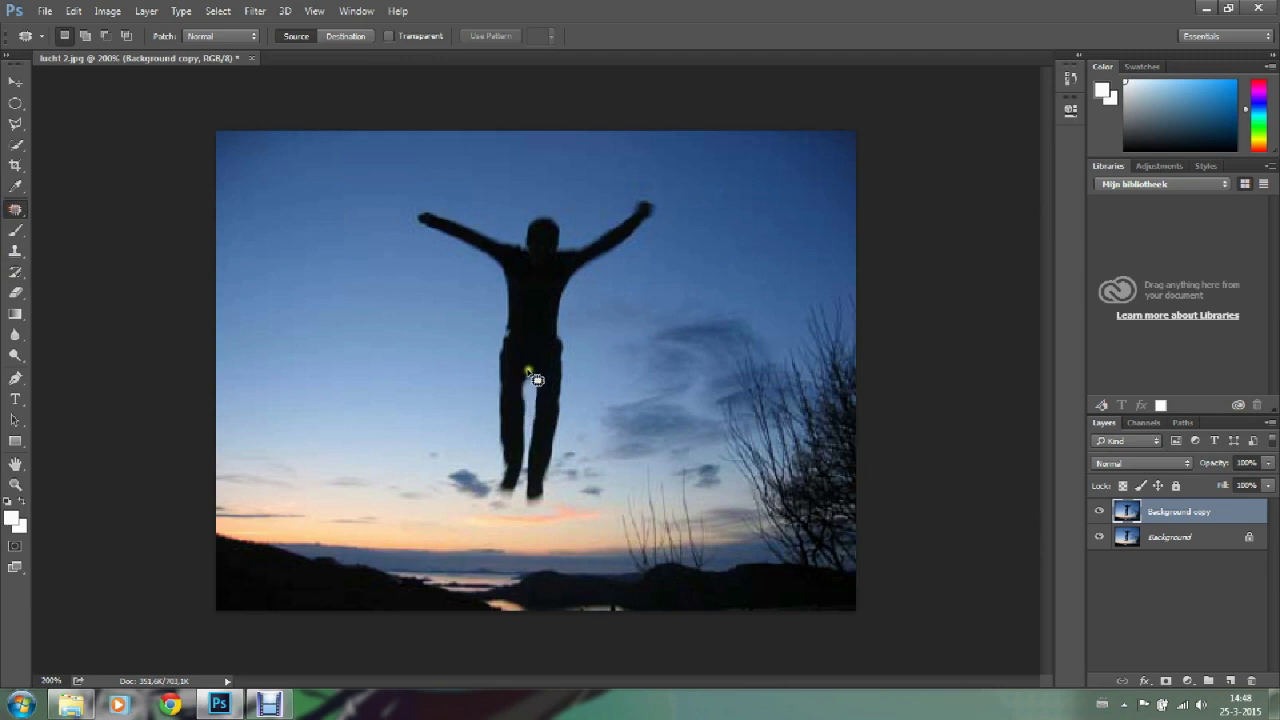
- Trace a closed freehand Patch outline around the jumping figure
mouse_move(570, 383)
mouse_down()
mouse_move(563, 455)
mouse_move(513, 498)
mouse_move(491, 491)
mouse_move(501, 292)
mouse_move(403, 206)
mouse_move(444, 202)
mouse_move(517, 231)
mouse_move(646, 190)
mouse_move(673, 201)
mouse_up()
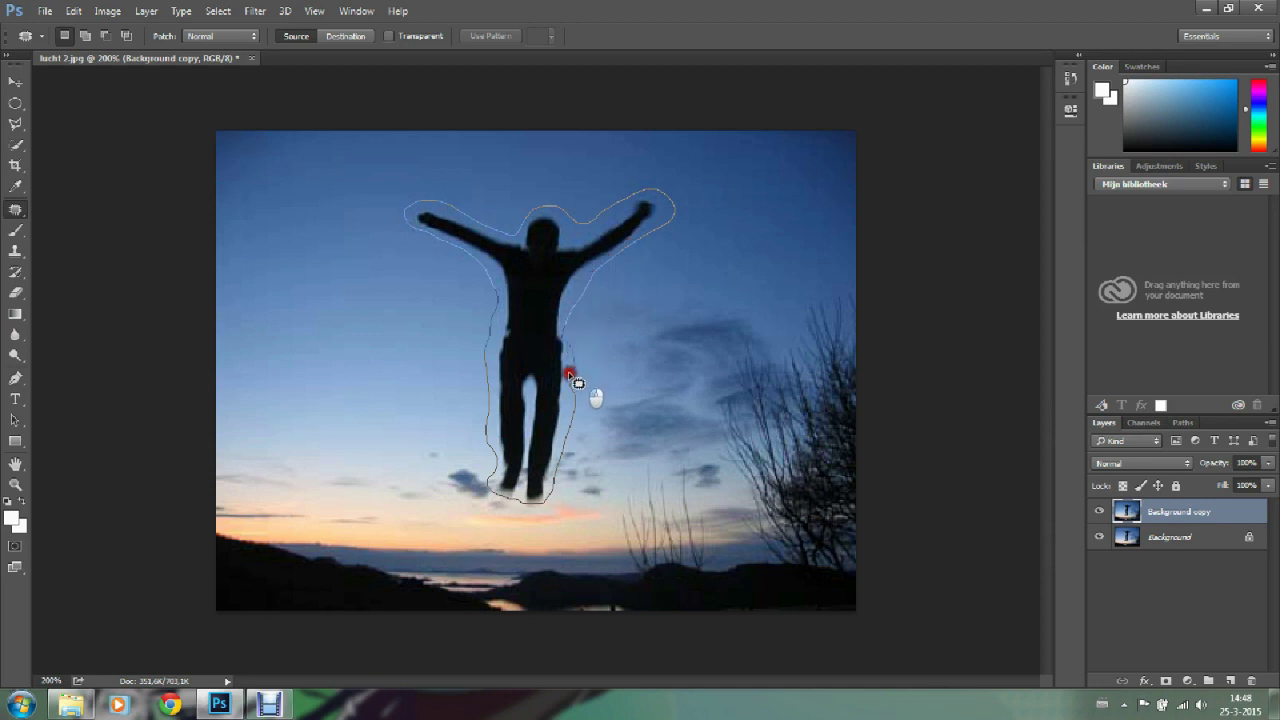
drag(572, 384, 568, 385)
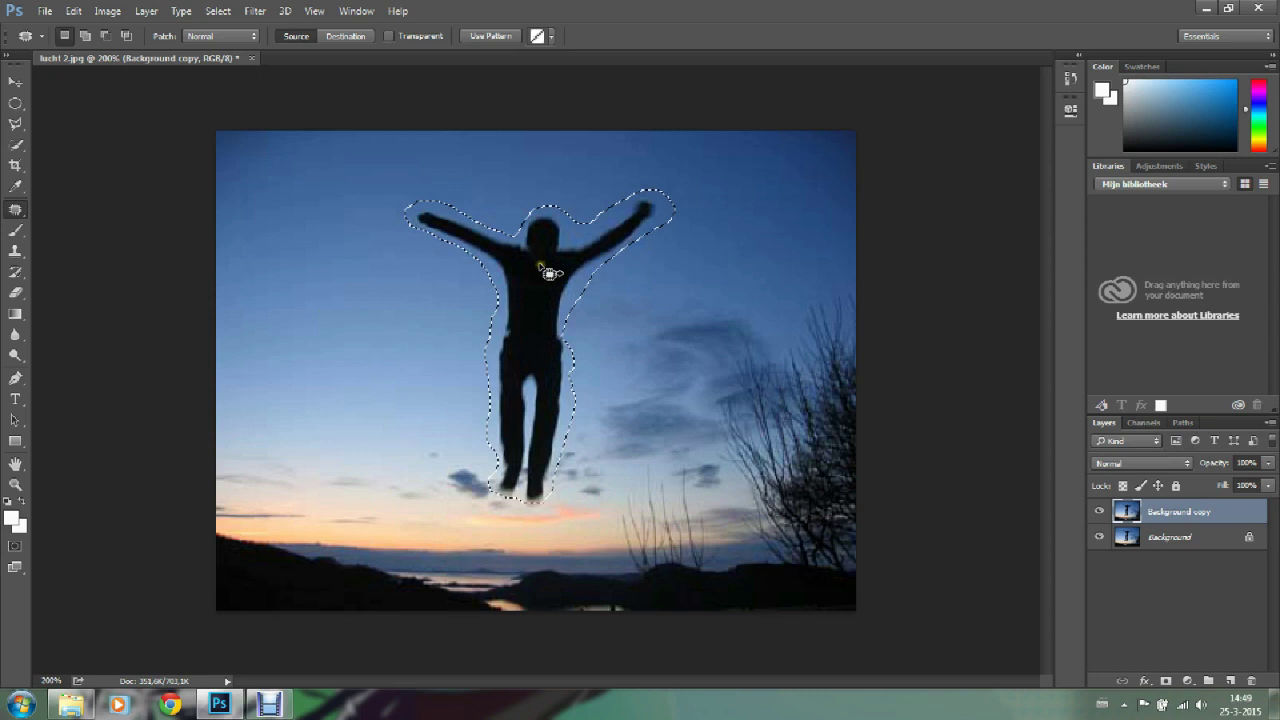
- Drag the figure selection onto clean sky to the left, then deselect
click(540, 266)
mouse_move(540, 266)
mouse_down()
mouse_move(741, 269)
mouse_move(346, 266)
mouse_move(680, 277)
mouse_move(408, 258)
mouse_up()
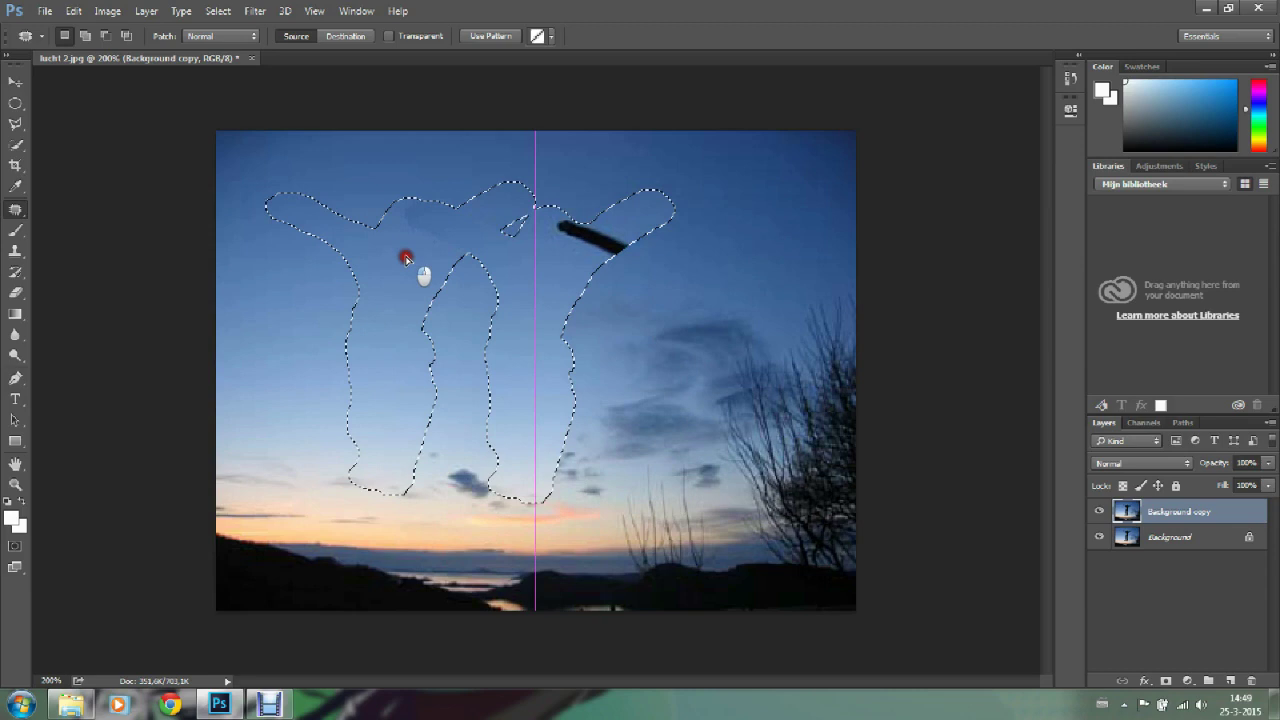
drag(408, 258, 411, 253)
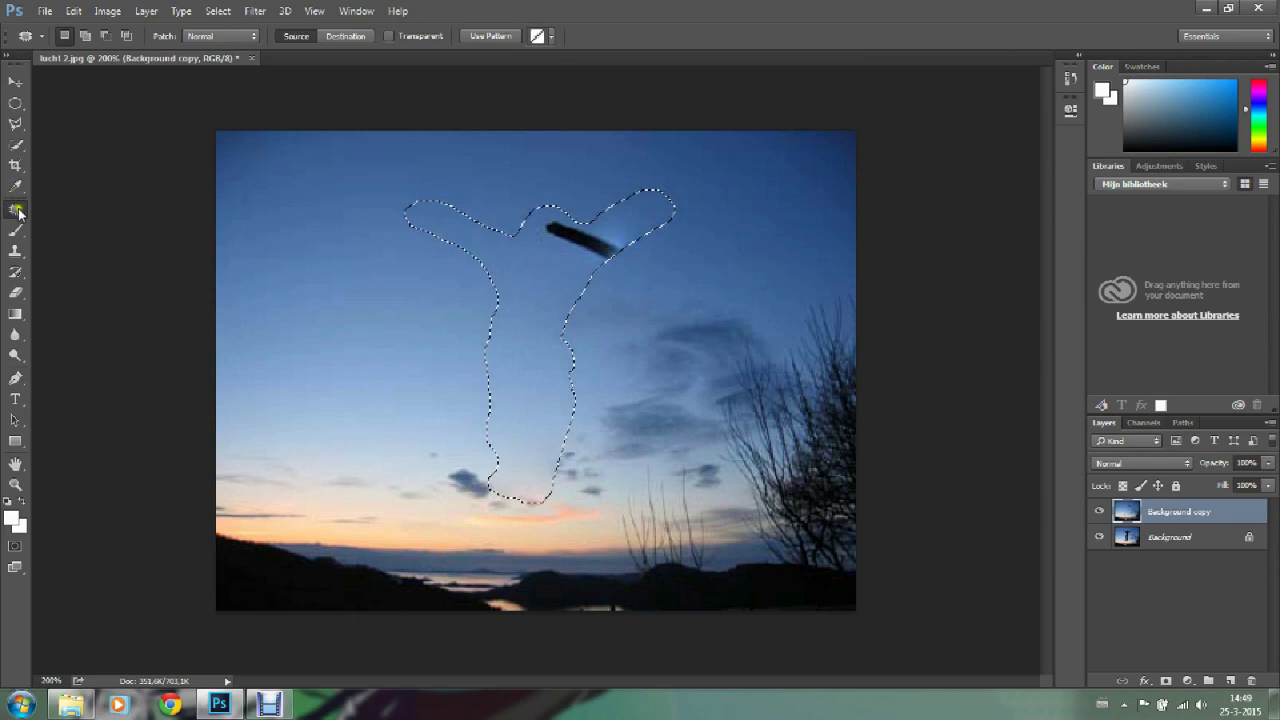
click(370, 296)
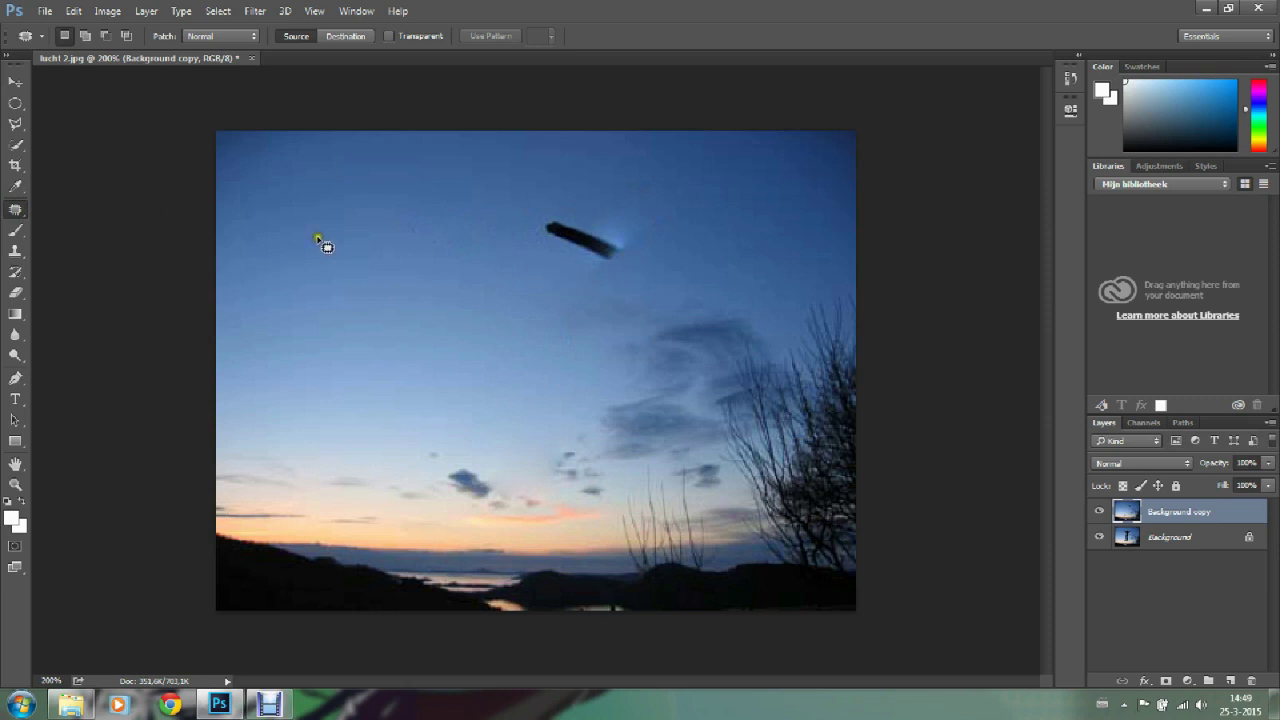
- Outline the leftover arm streak and patch it with nearby sky from the side and above
click(609, 273)
mouse_move(609, 273)
mouse_down()
mouse_move(557, 277)
mouse_move(529, 237)
mouse_move(552, 205)
mouse_up()
mouse_move(647, 236)
mouse_down()
mouse_move(623, 277)
mouse_move(606, 277)
mouse_move(687, 240)
mouse_up()
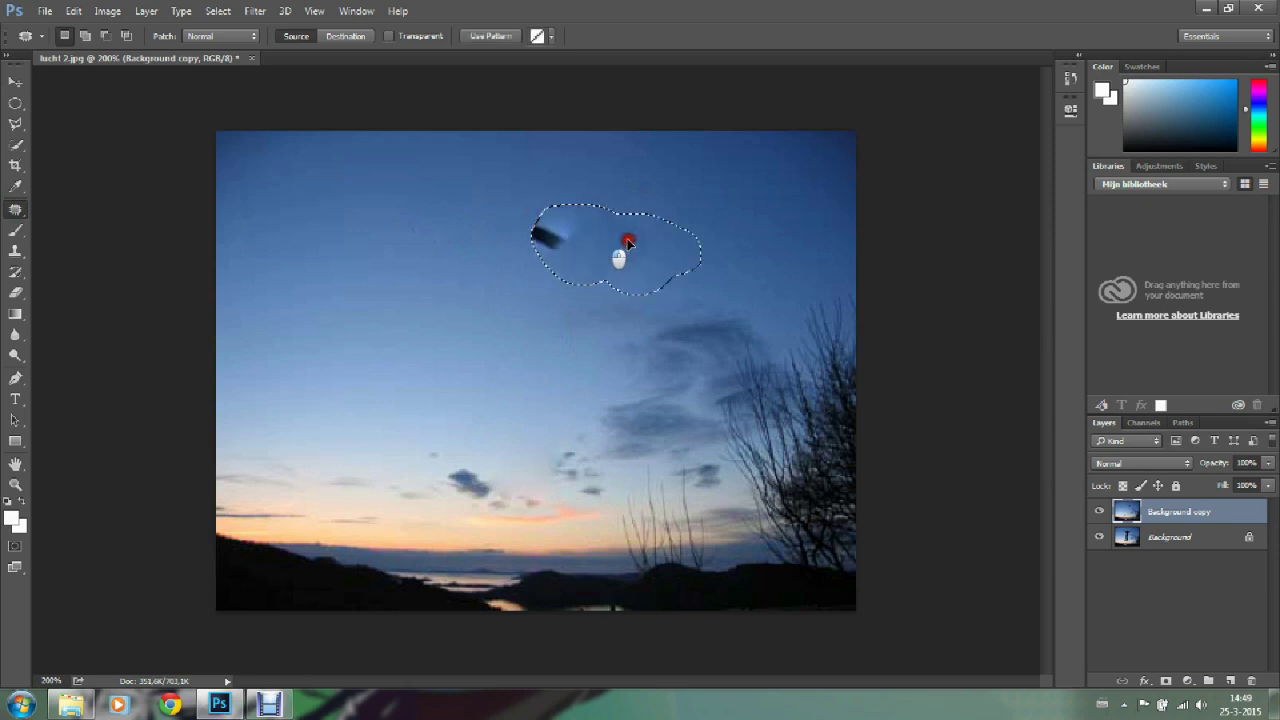
drag(567, 236, 527, 264)
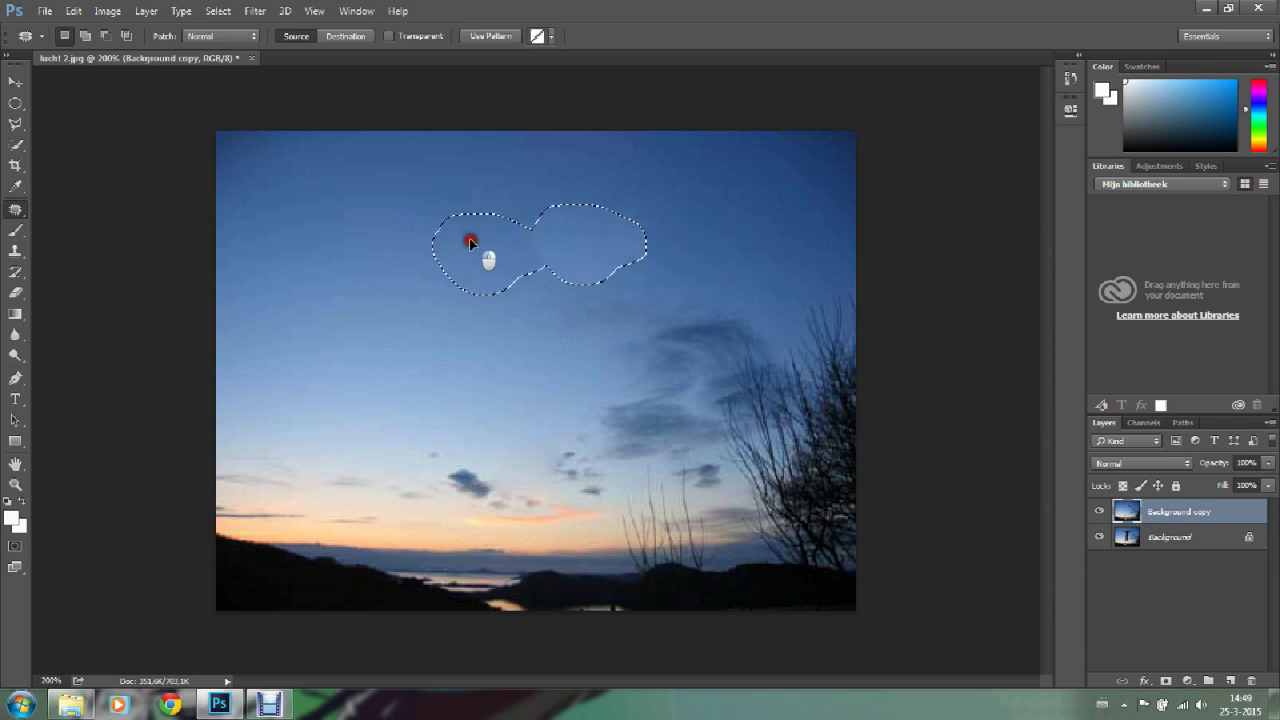
mouse_move(527, 264)
mouse_down()
mouse_move(543, 200)
mouse_move(471, 196)
mouse_up()
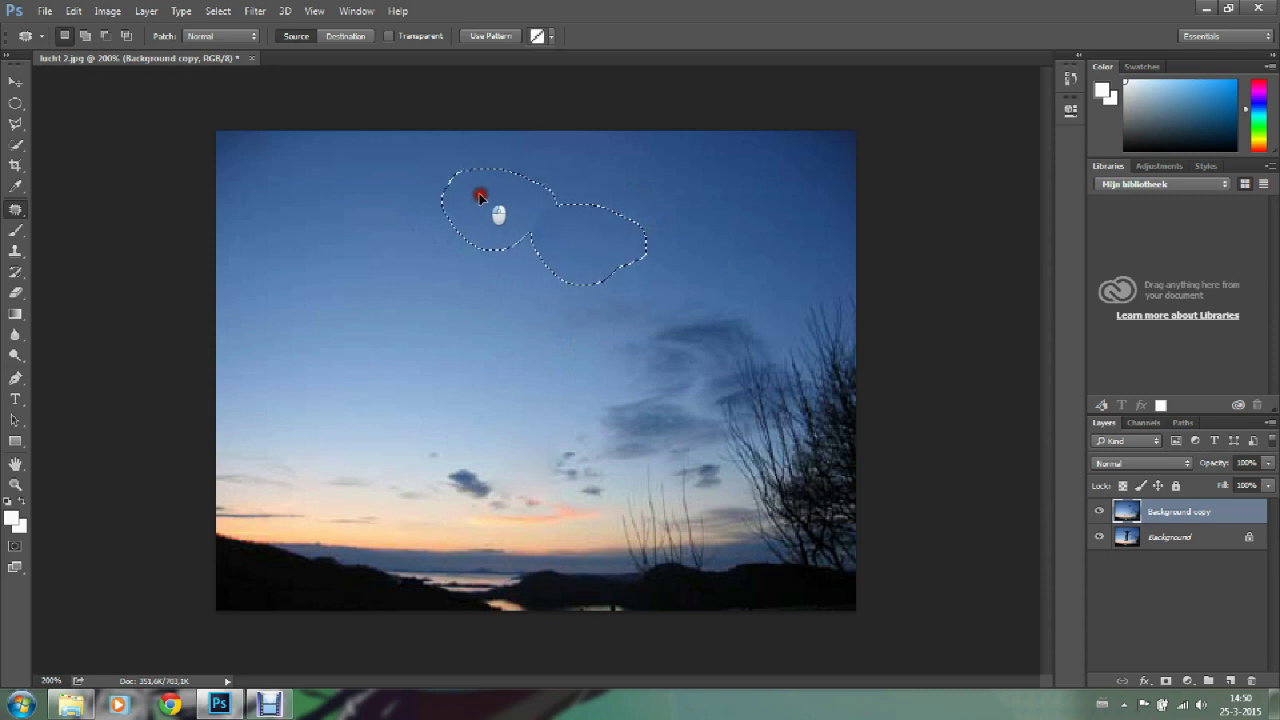
drag(471, 196, 471, 196)
- Click the image with the Elliptical Marquee, then return to the Patch Tool
click(16, 103)
click(452, 251)
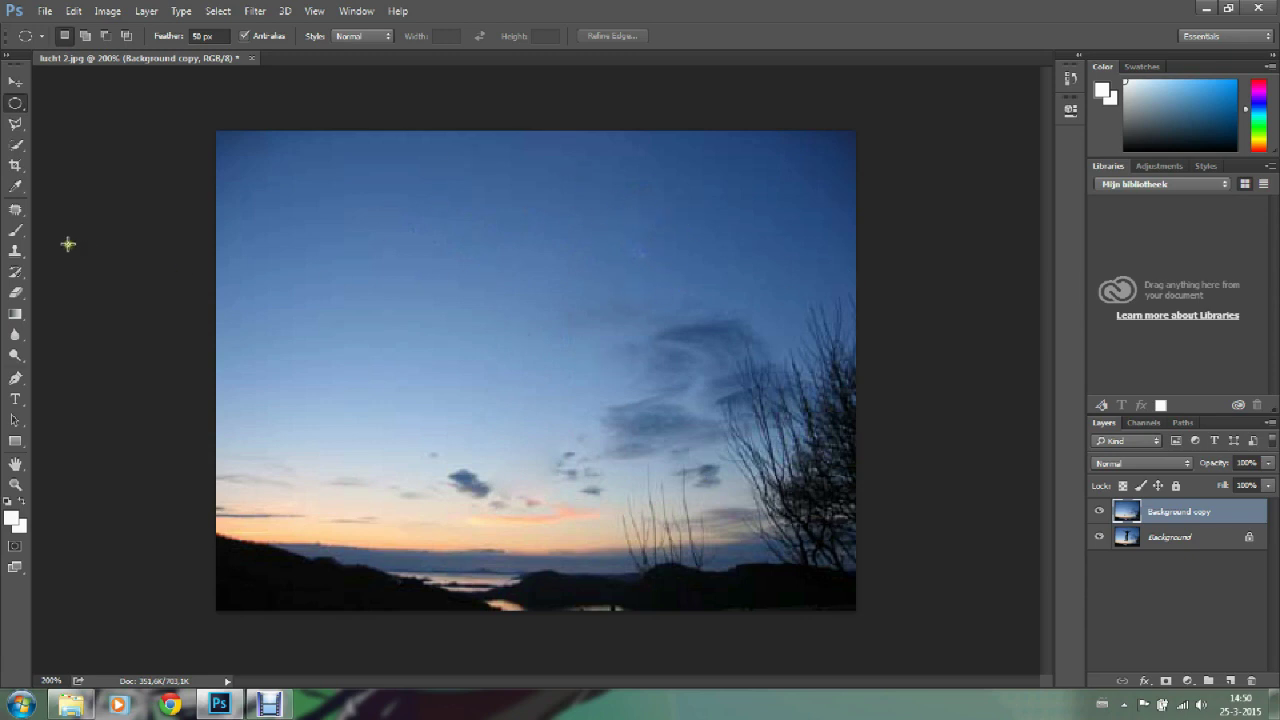
click(17, 211)
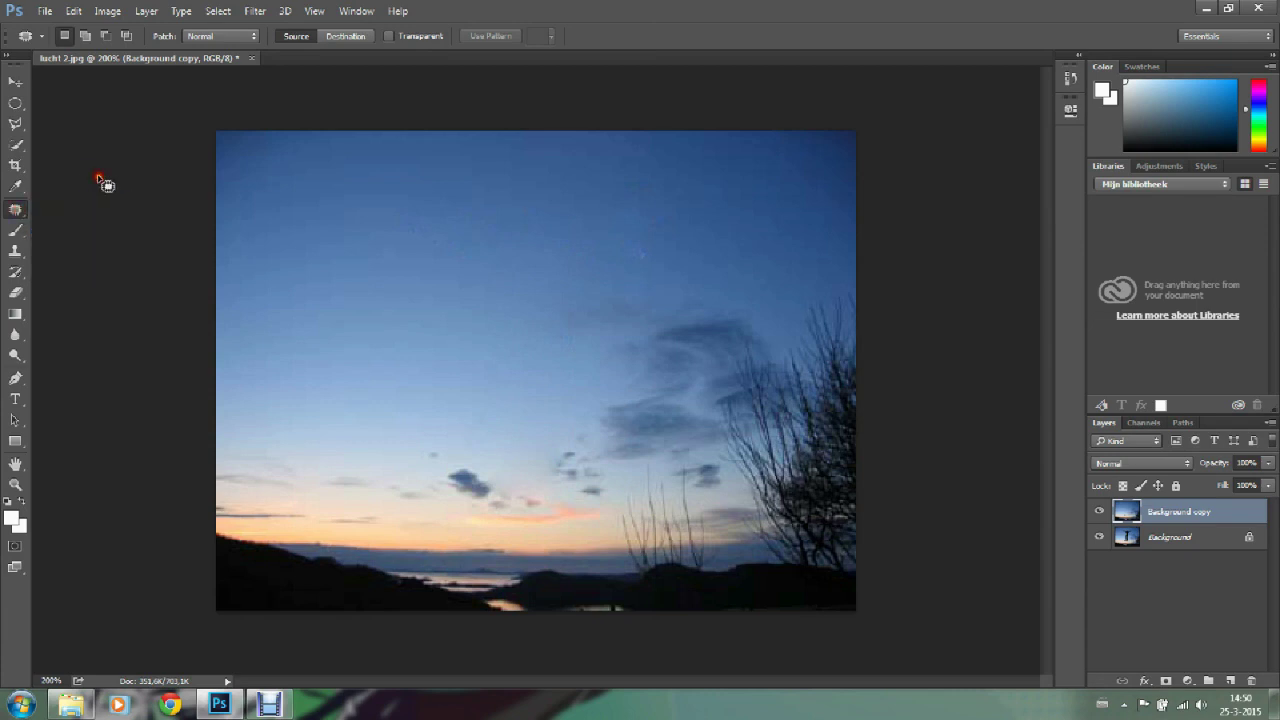
- Open puistjes.JPG as a second document
click(45, 12)
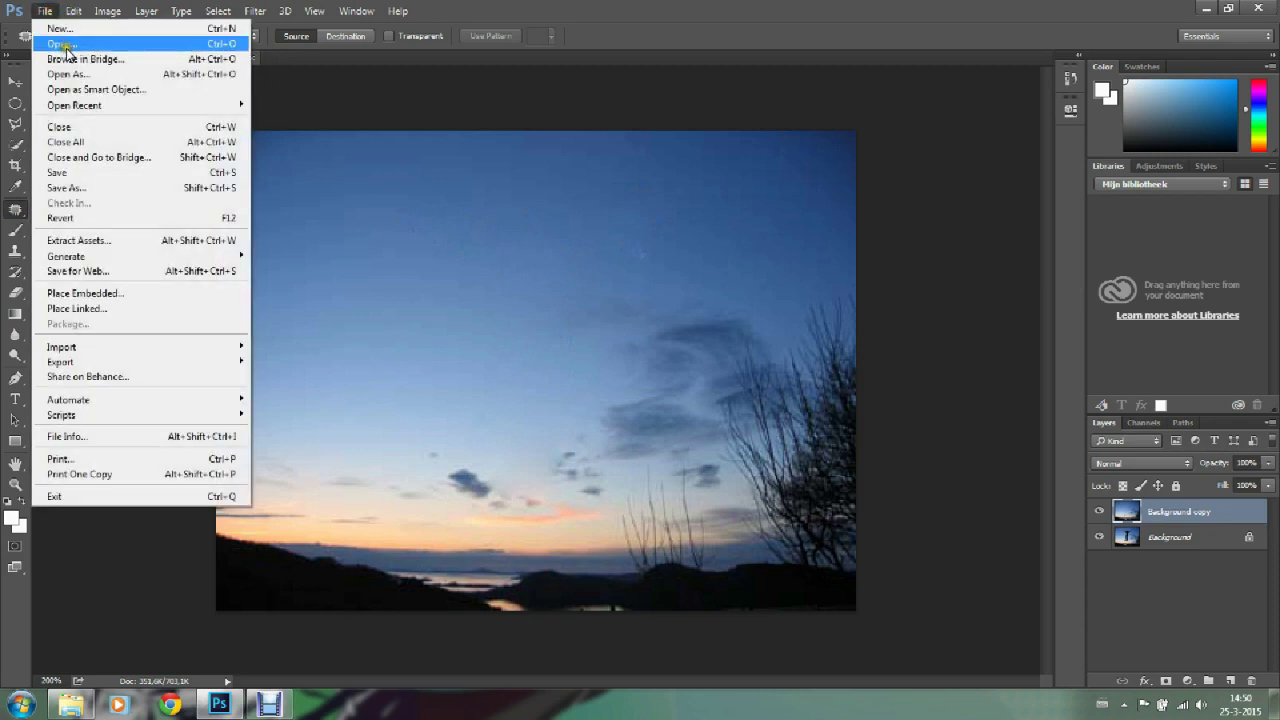
click(68, 46)
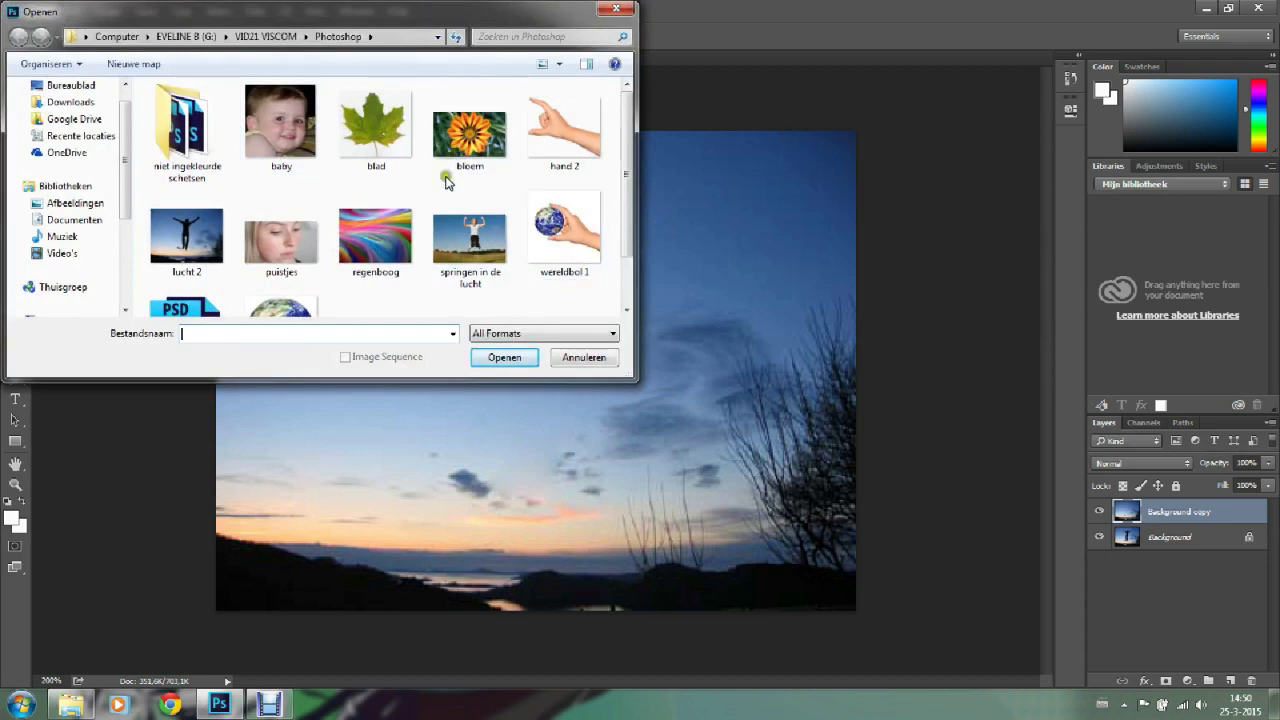
click(250, 240)
click(504, 357)
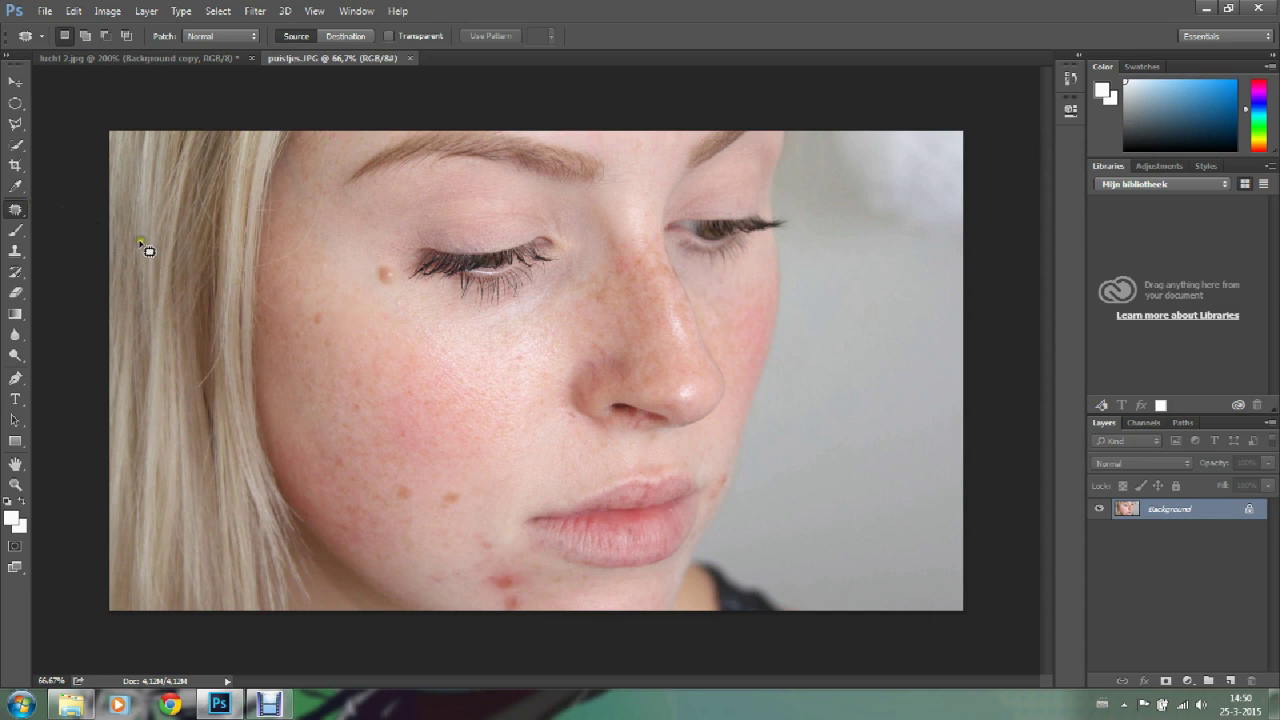
- Choose the Spot Healing Brush, set its size to about 23 px, and heal the chin blemish
click(12, 212)
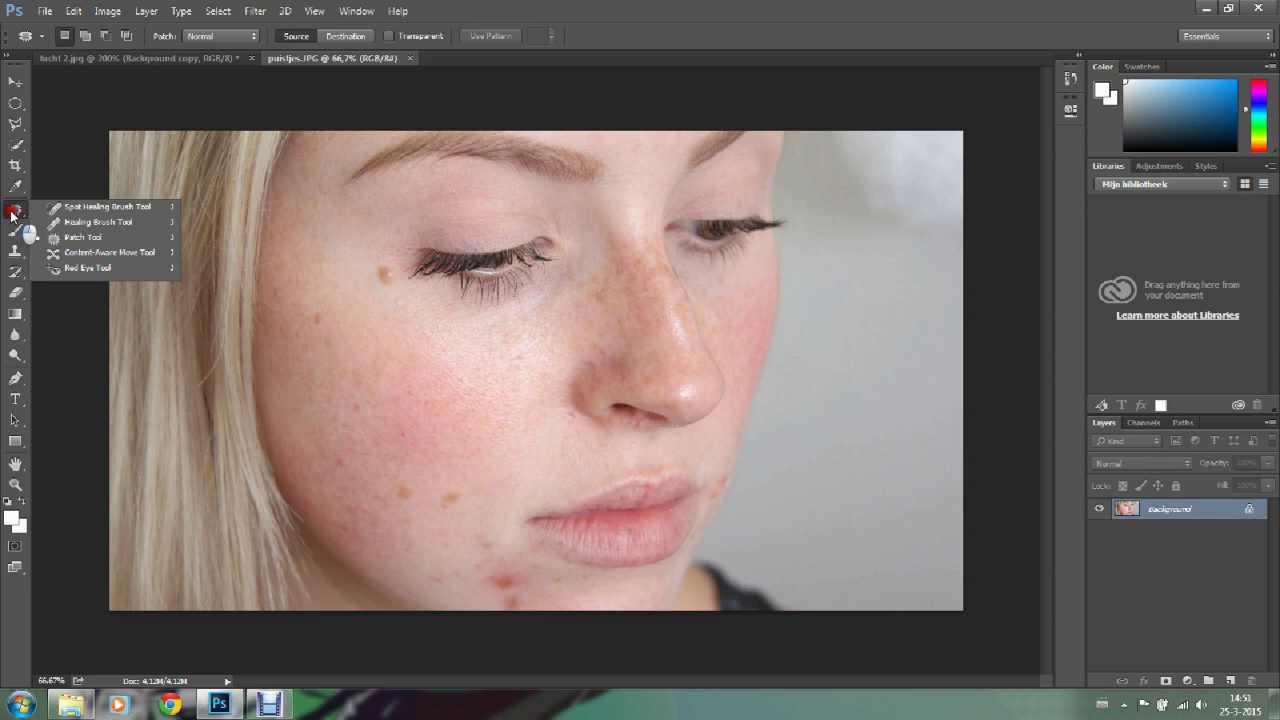
click(70, 206)
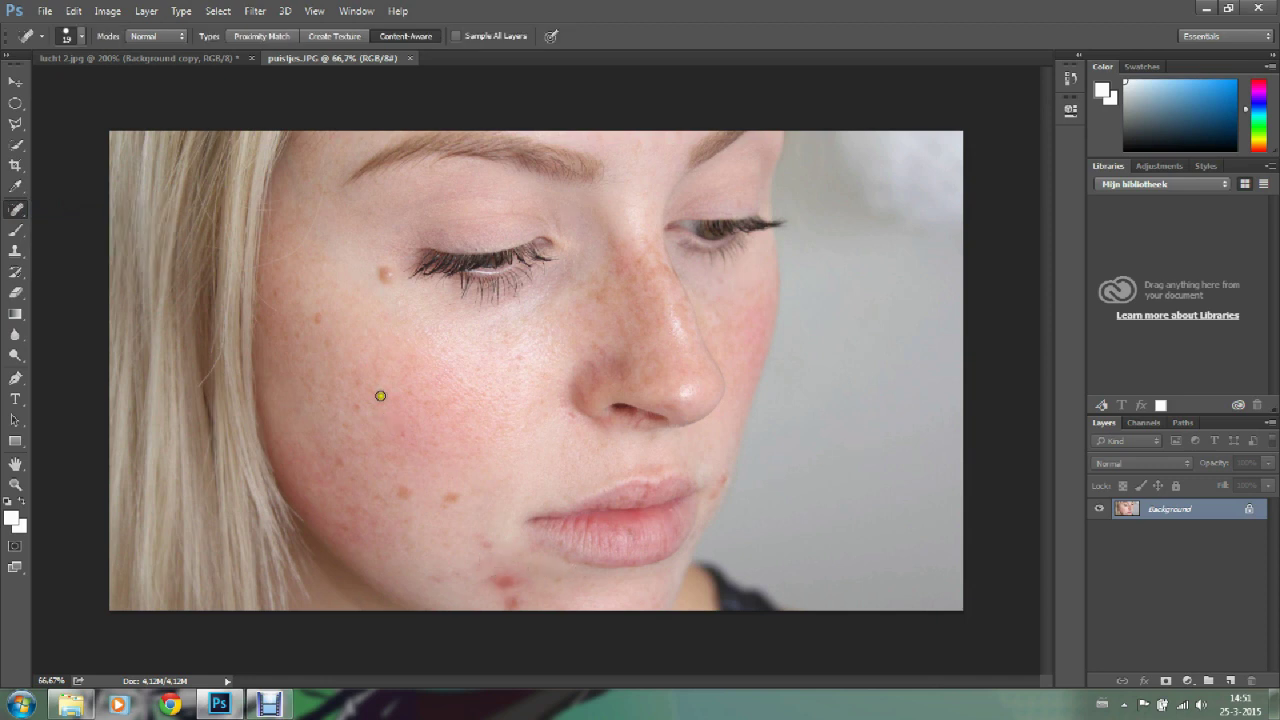
click(81, 38)
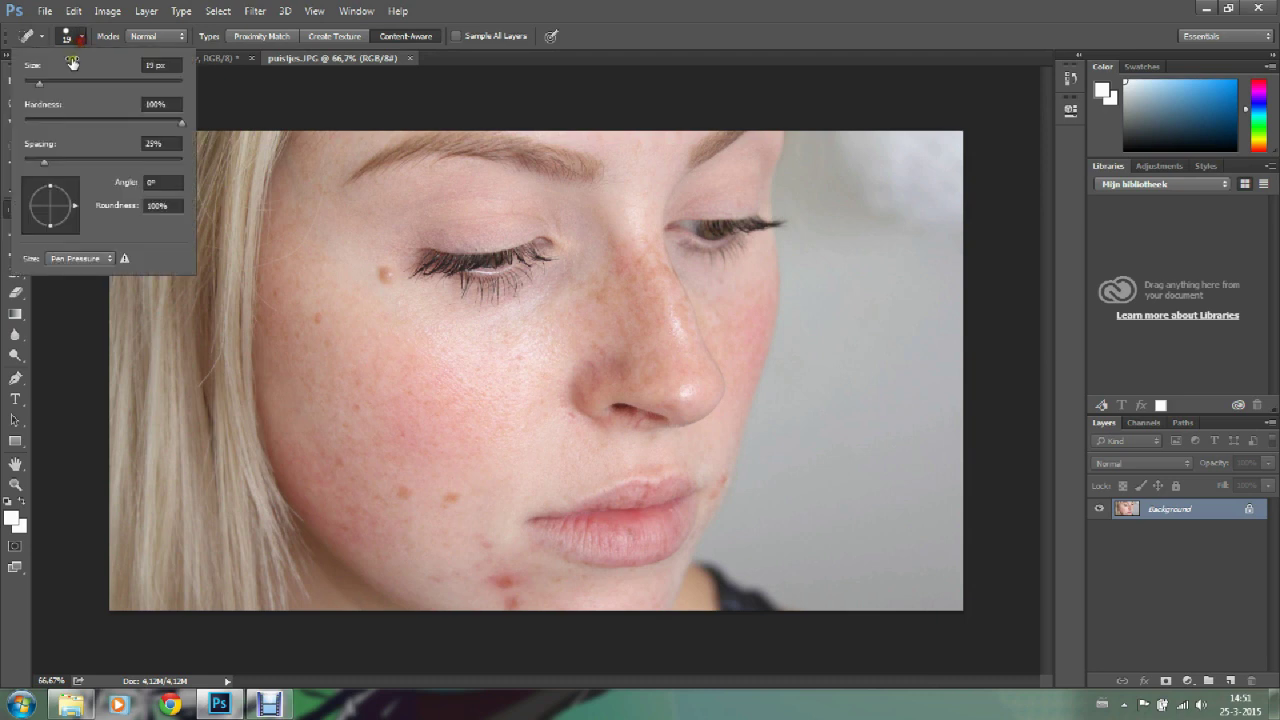
drag(39, 82, 44, 82)
click(79, 33)
drag(505, 556, 512, 600)
- Heal the chin spots, the mouth-corner spot, a cheek spot and a spot under the nose
mouse_move(513, 556)
mouse_down()
mouse_move(534, 600)
mouse_move(505, 585)
mouse_move(524, 580)
mouse_move(508, 605)
mouse_move(524, 568)
mouse_move(494, 530)
mouse_move(504, 552)
mouse_up()
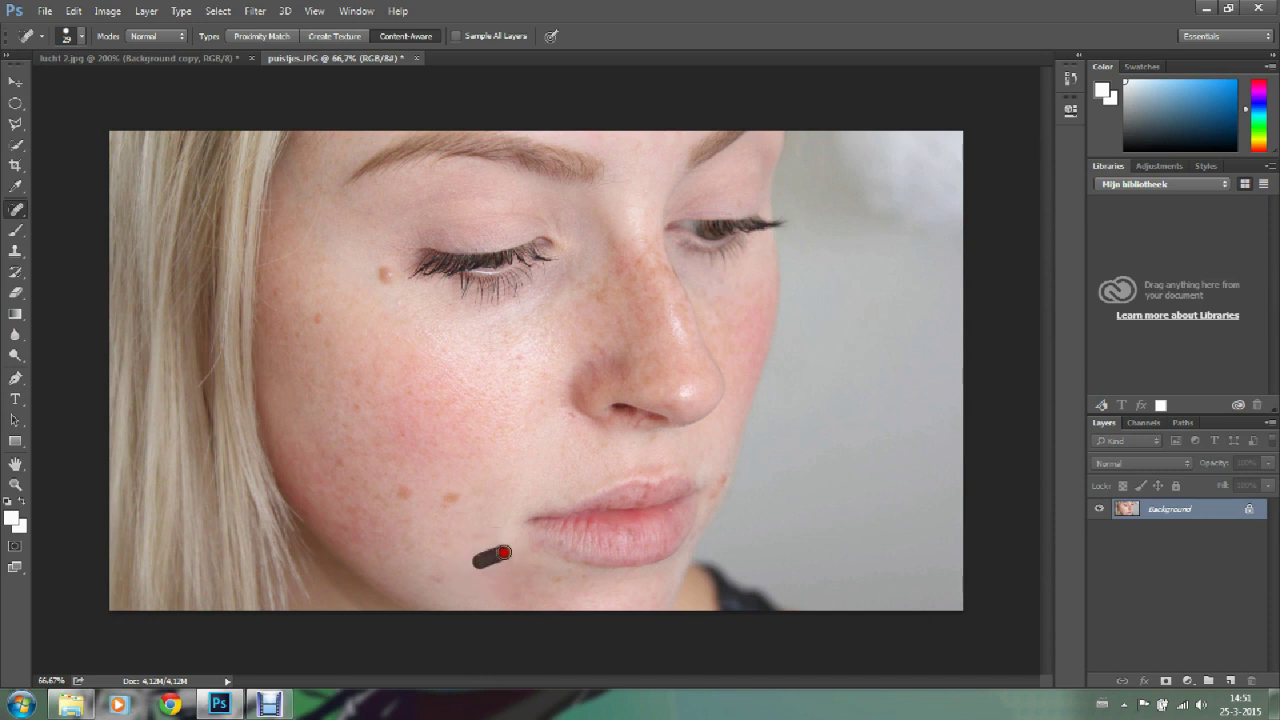
drag(424, 582, 486, 576)
drag(720, 455, 724, 481)
click(712, 476)
drag(562, 433, 566, 412)
drag(633, 440, 632, 424)
- Remove the mole beside the eye and the remaining nose, nostril, chin and cheek spots
drag(397, 291, 380, 269)
mouse_move(451, 506)
mouse_down()
mouse_move(438, 494)
mouse_move(449, 495)
mouse_up()
mouse_move(622, 336)
mouse_down()
mouse_move(586, 374)
mouse_move(610, 400)
mouse_move(593, 373)
mouse_up()
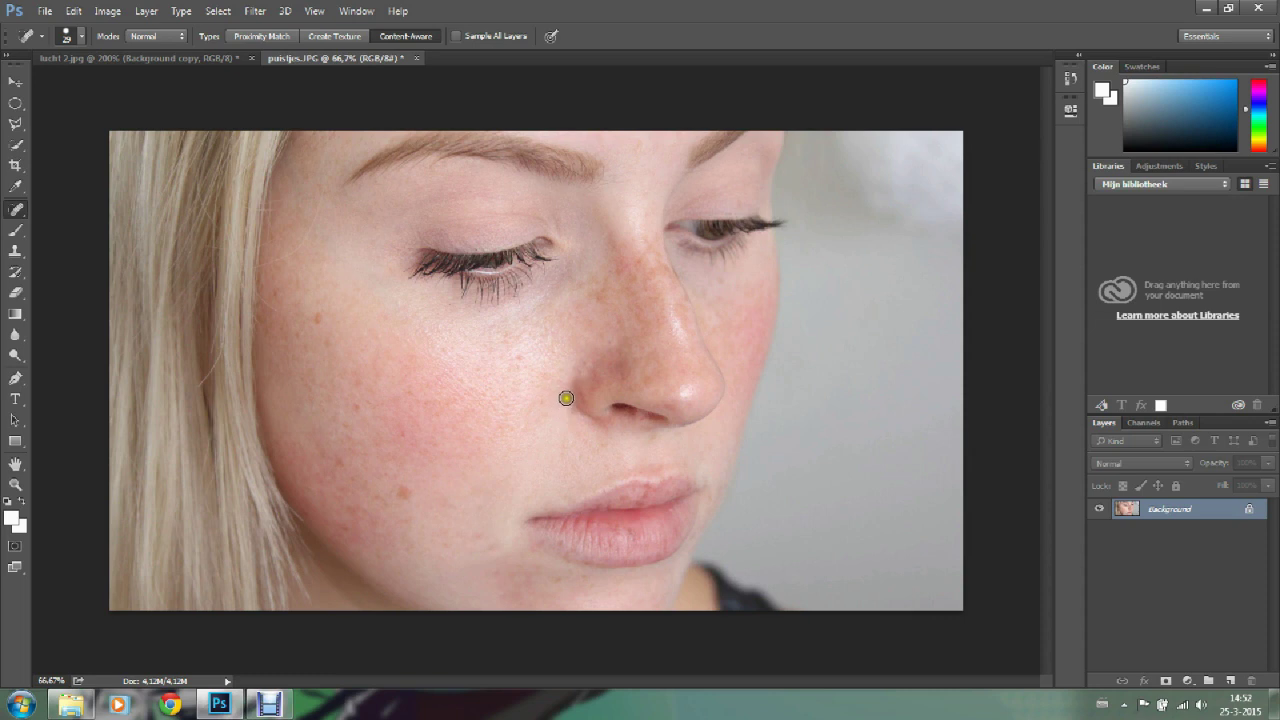
drag(634, 438, 624, 412)
mouse_move(474, 597)
mouse_down()
mouse_move(528, 604)
mouse_move(515, 566)
mouse_move(550, 564)
mouse_up()
drag(425, 512, 396, 487)
drag(321, 324, 316, 314)
- Open regenboog.jpg as a new document
key(t)
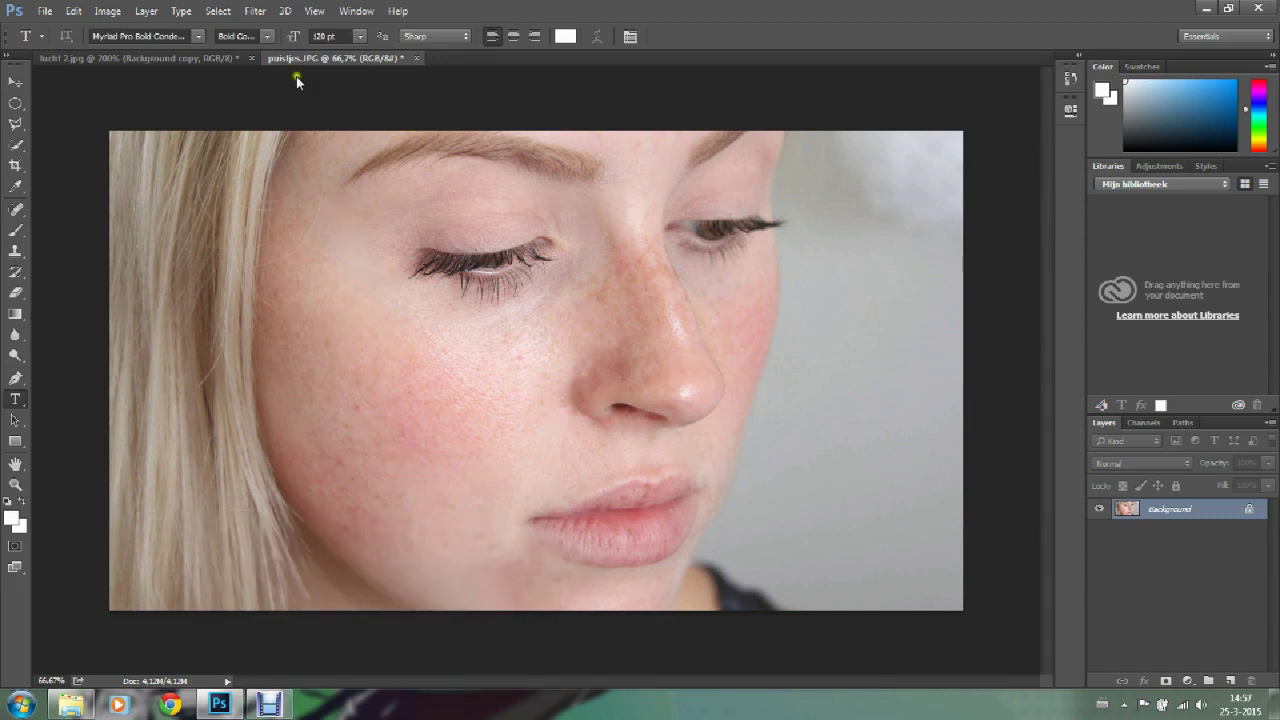
click(45, 11)
click(58, 44)
click(376, 236)
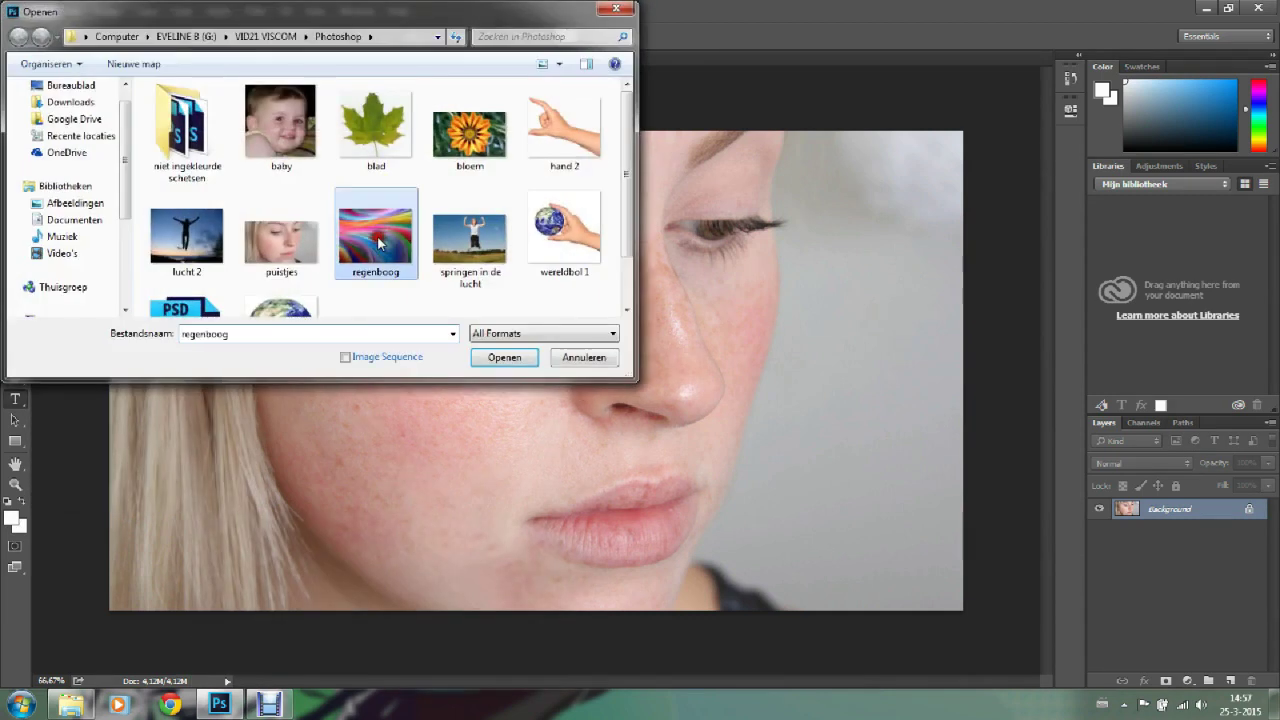
click(498, 358)
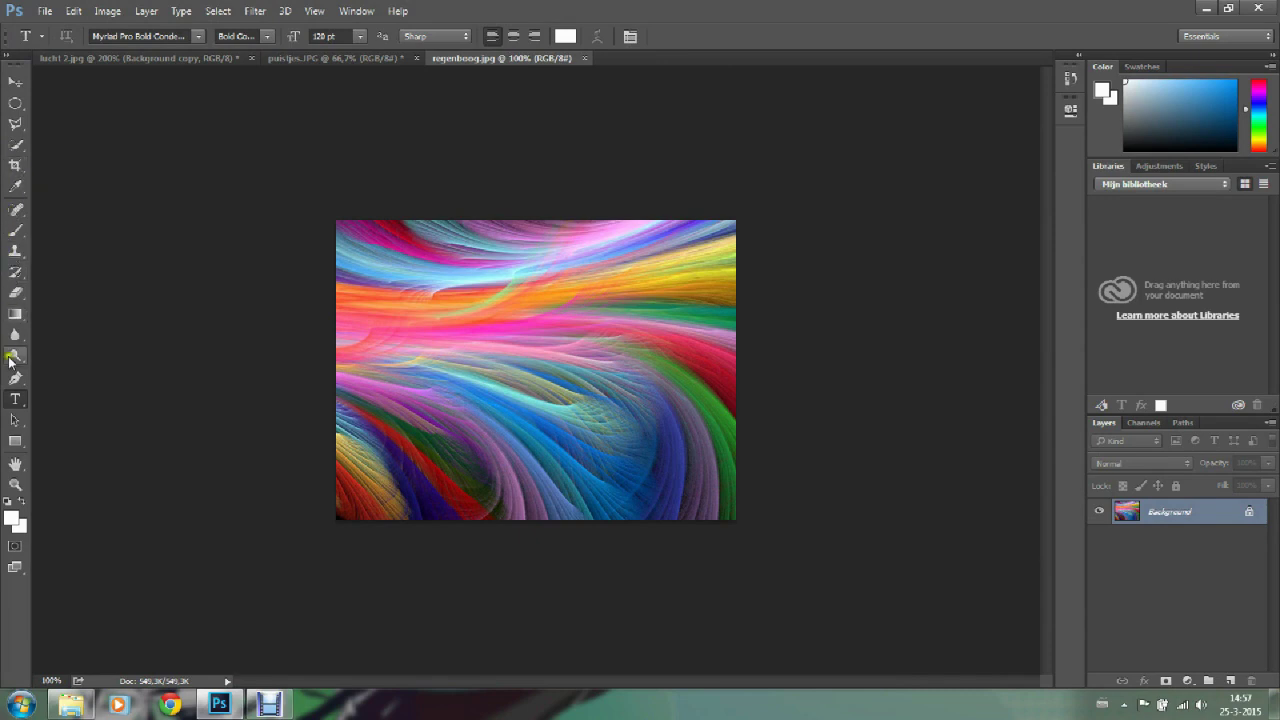
- Choose the Horizontal Type tool and bring up the Background layer's context menu
click(14, 401)
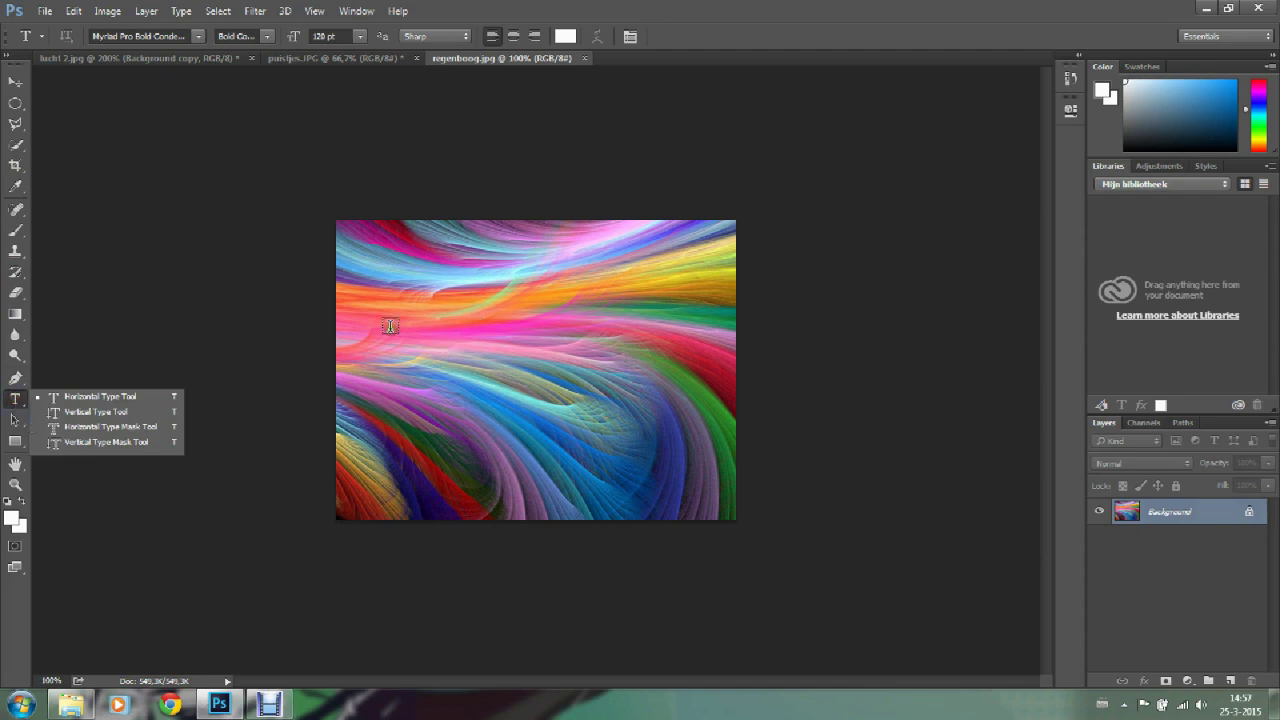
click(1160, 516)
right_click(1160, 514)
- Duplicate the rainbow Background and place 'IPO RDAM' text across the middle of the image
click(1145, 359)
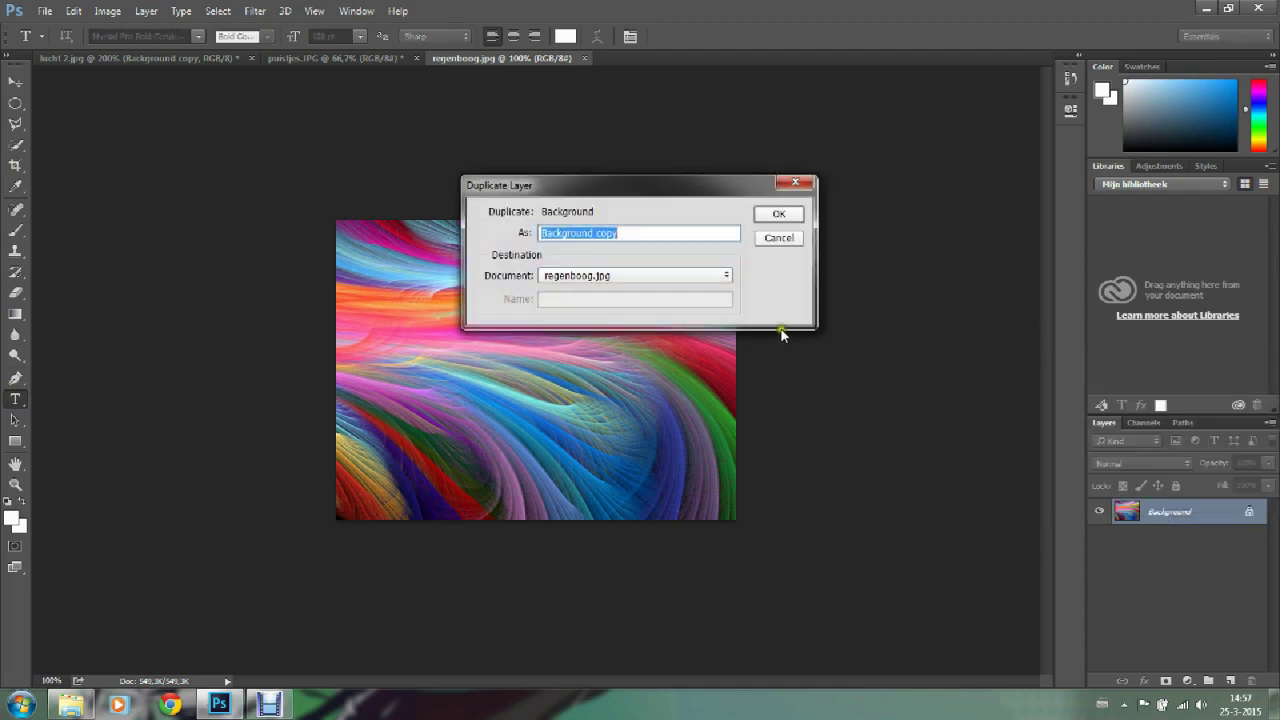
click(772, 214)
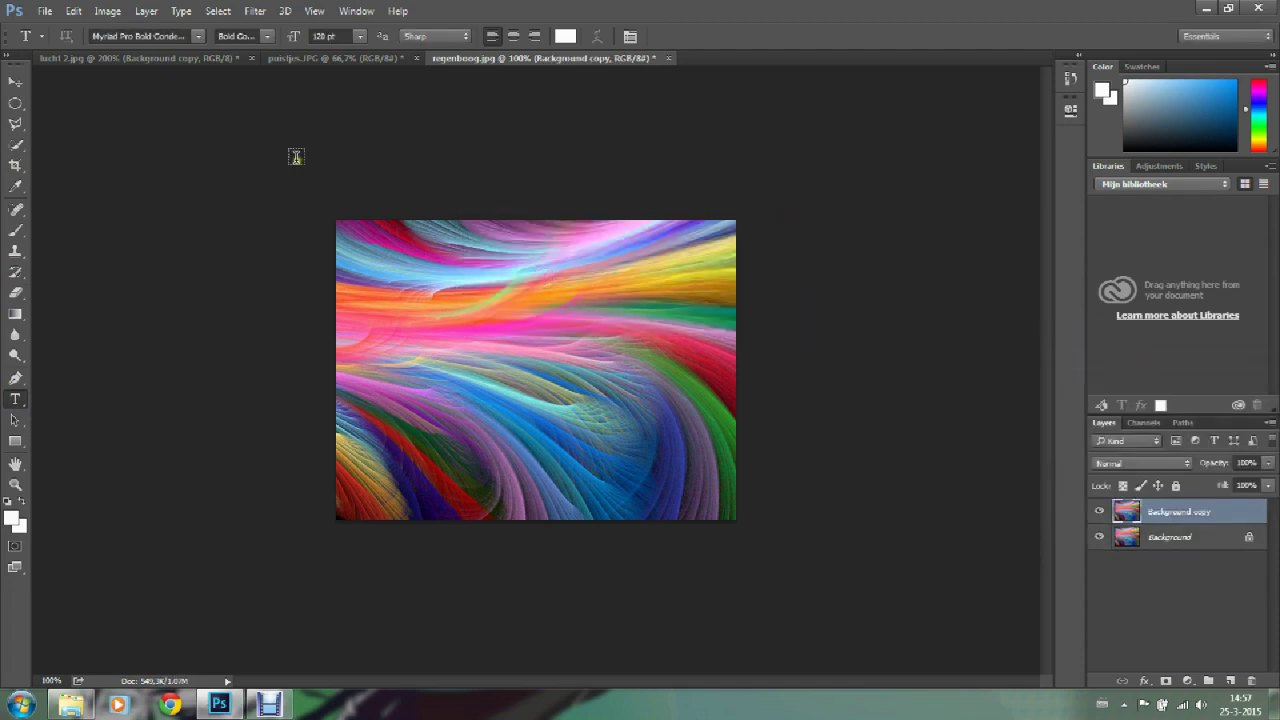
click(15, 399)
click(395, 358)
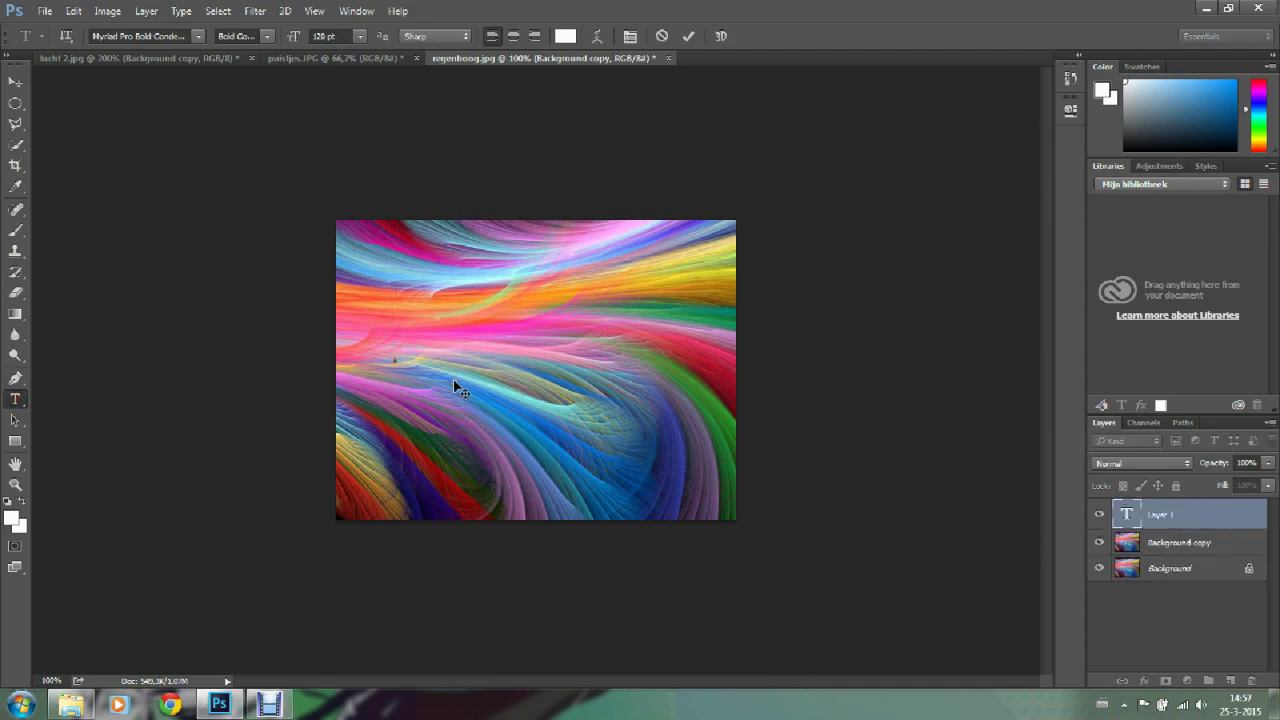
text(IPO R)
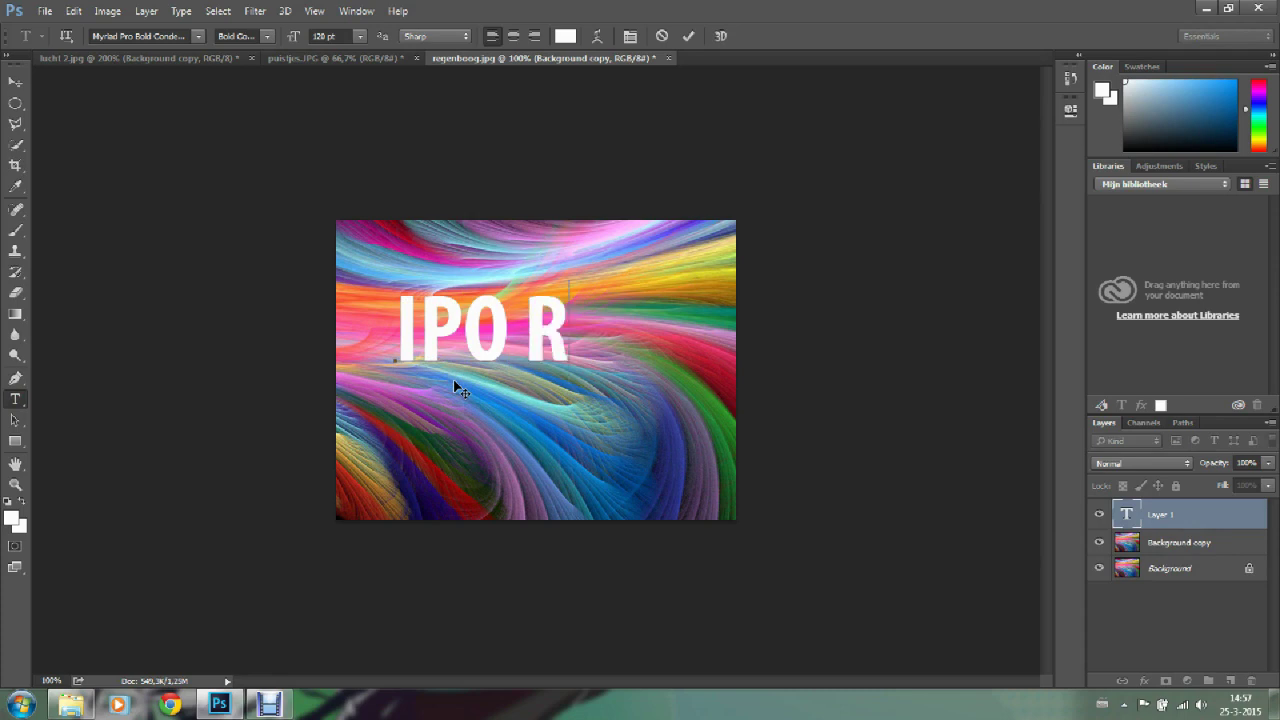
text(DAM)
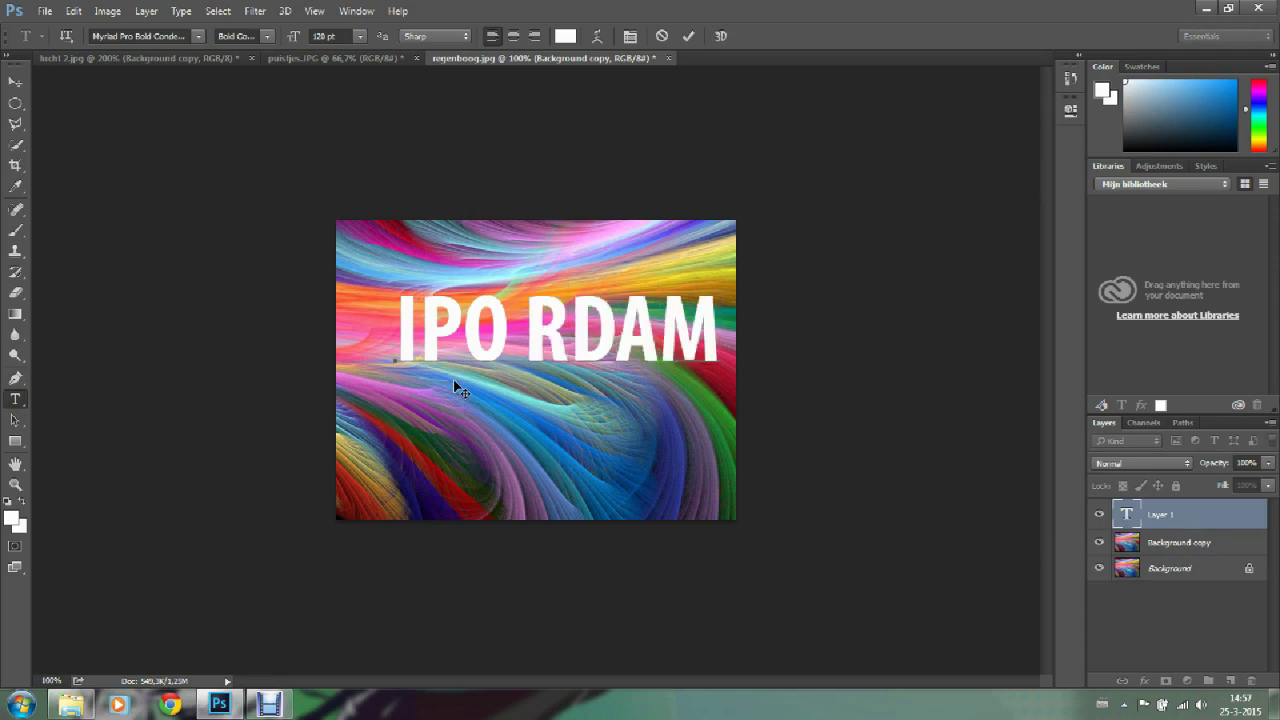
click(16, 88)
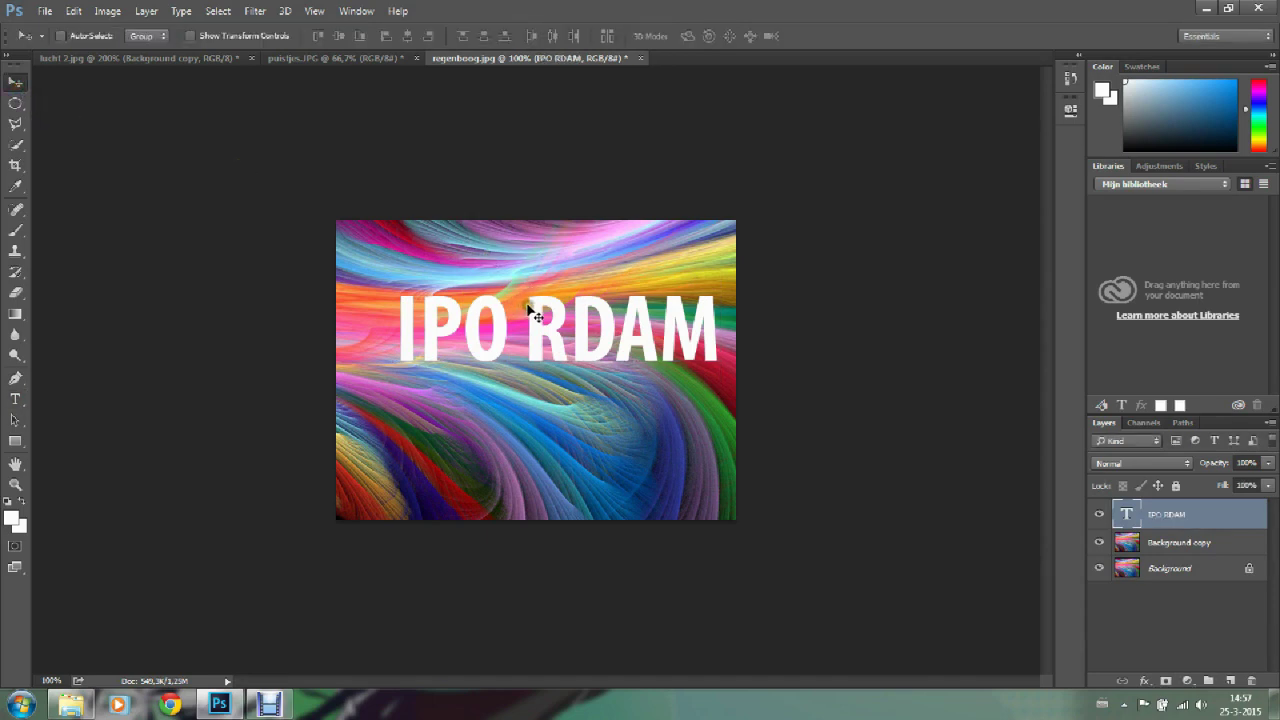
drag(533, 318, 511, 345)
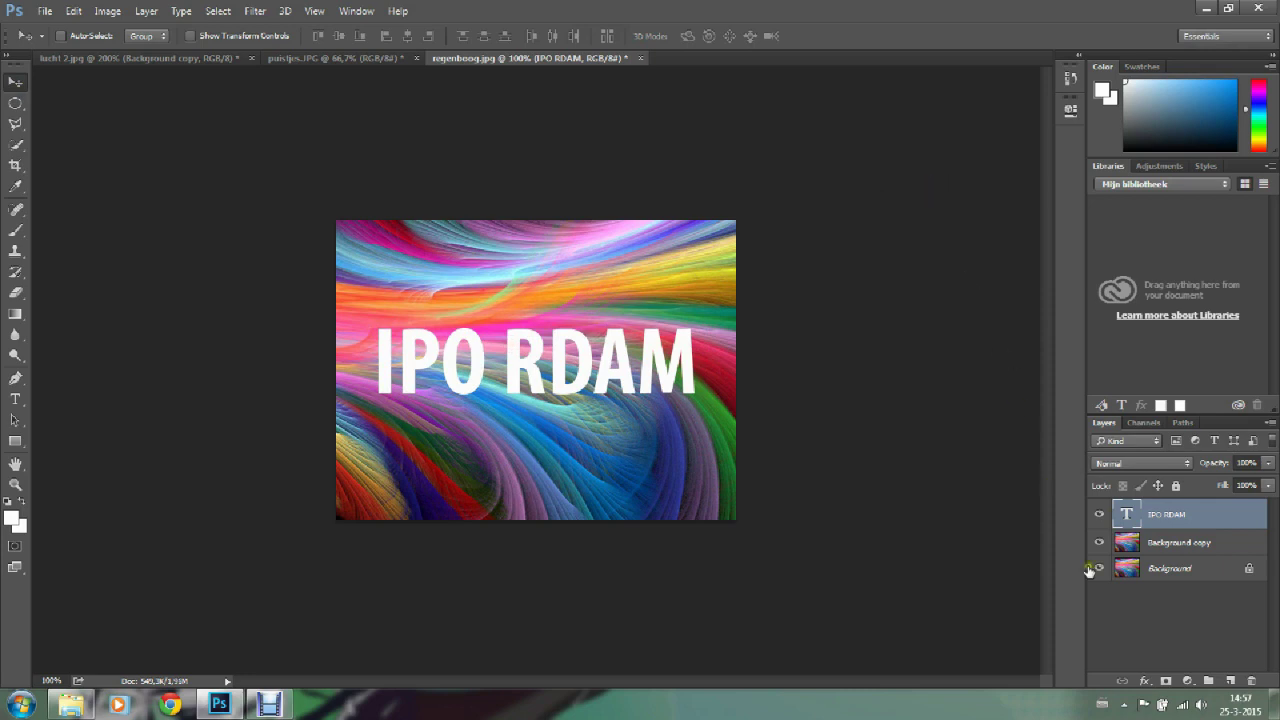
click(1168, 552)
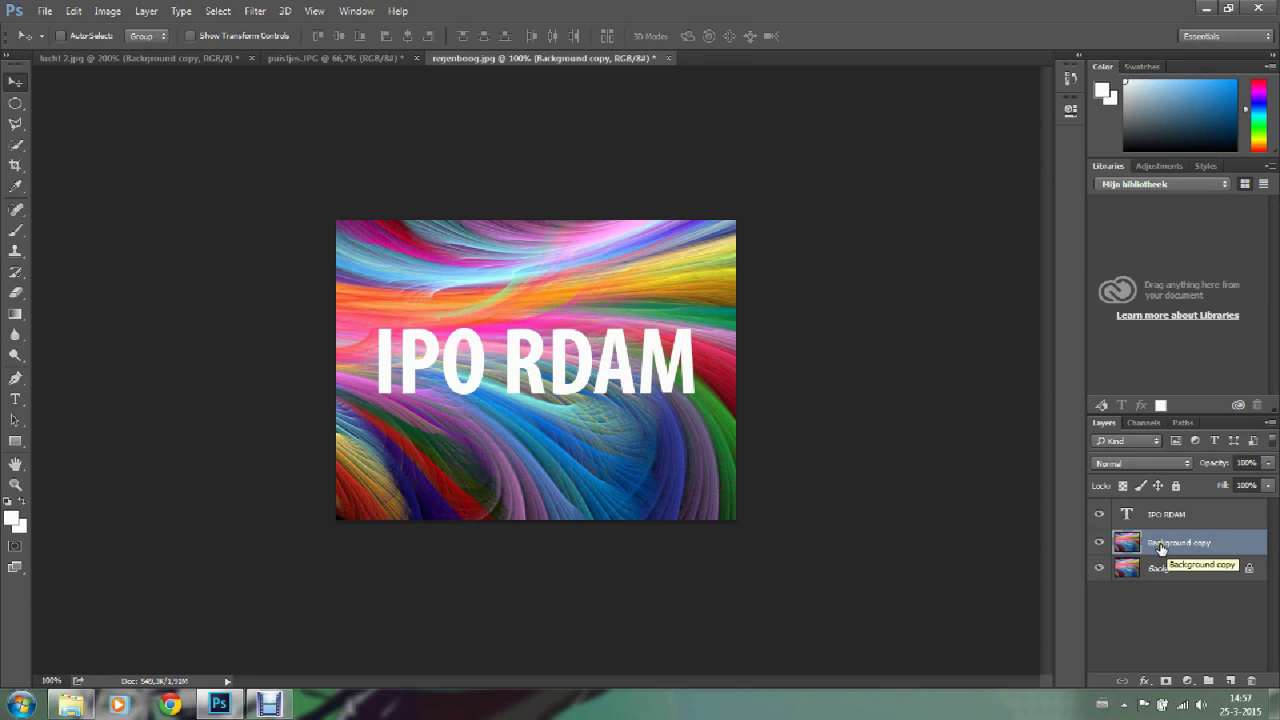
- Move Background copy above the text, hide Background, and clip the rainbow to the IPO RDAM letters
drag(1160, 548, 1152, 513)
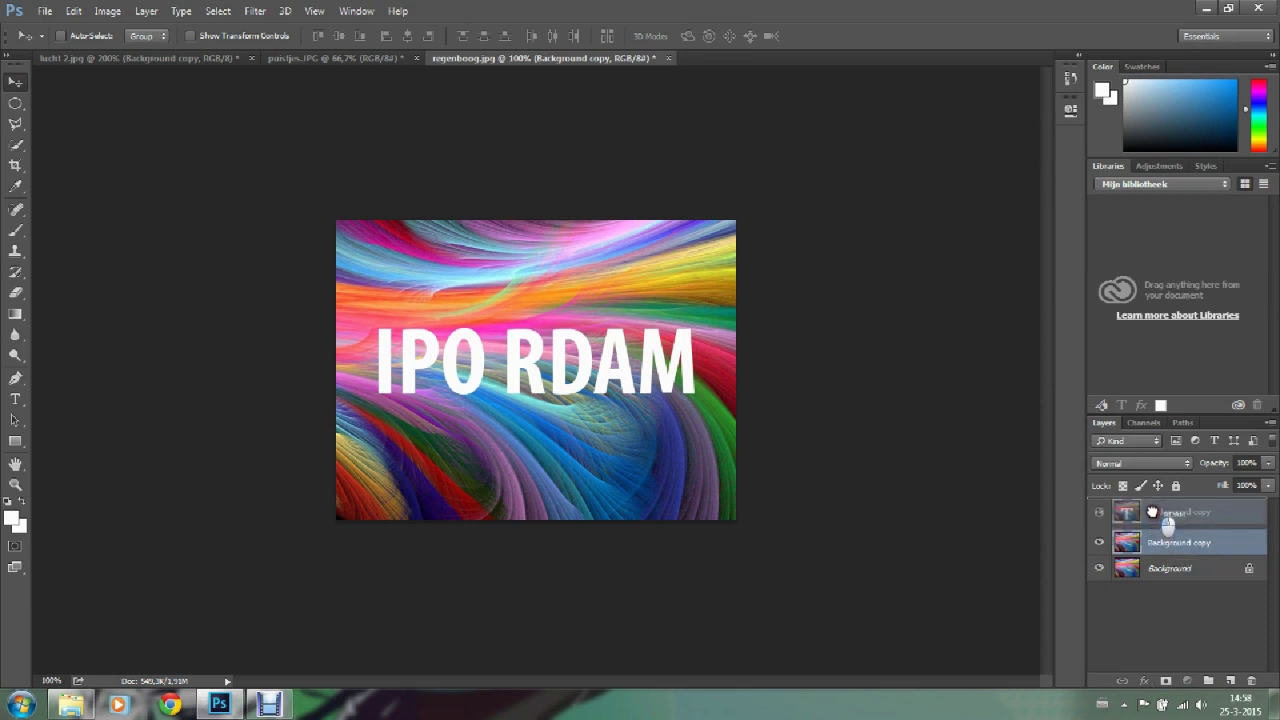
drag(1152, 513, 1153, 511)
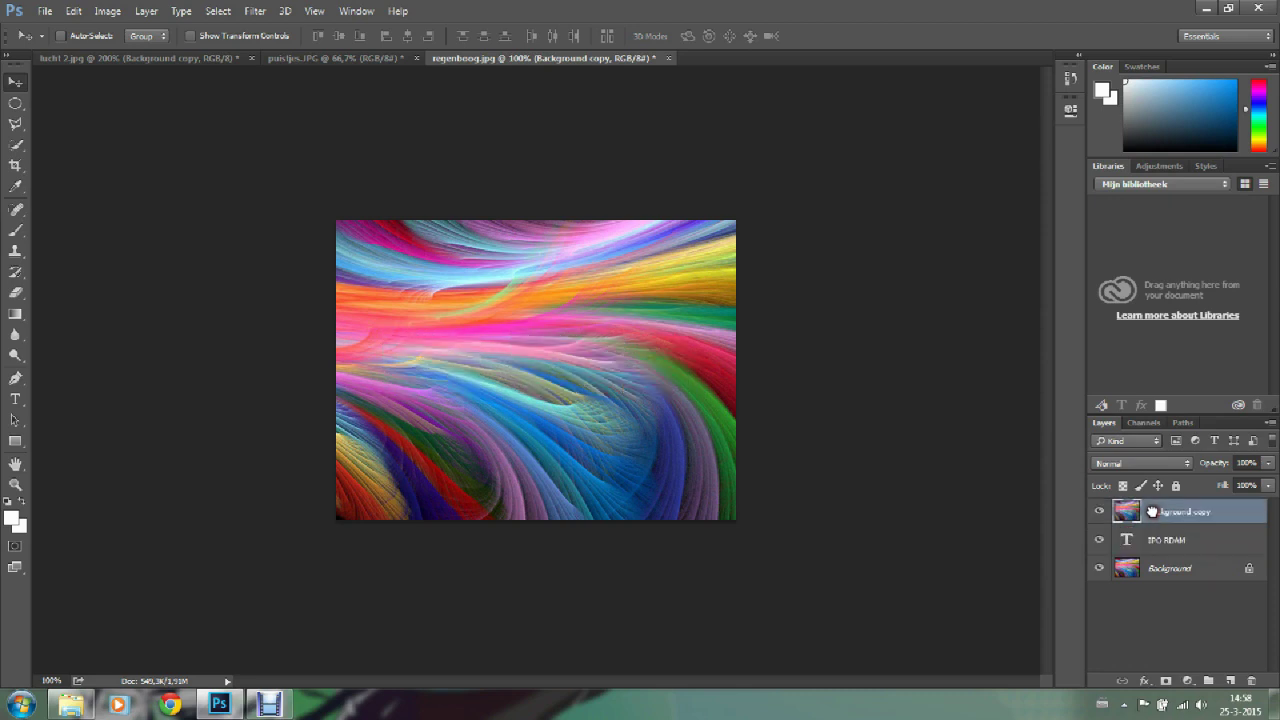
click(1097, 569)
right_click(1156, 515)
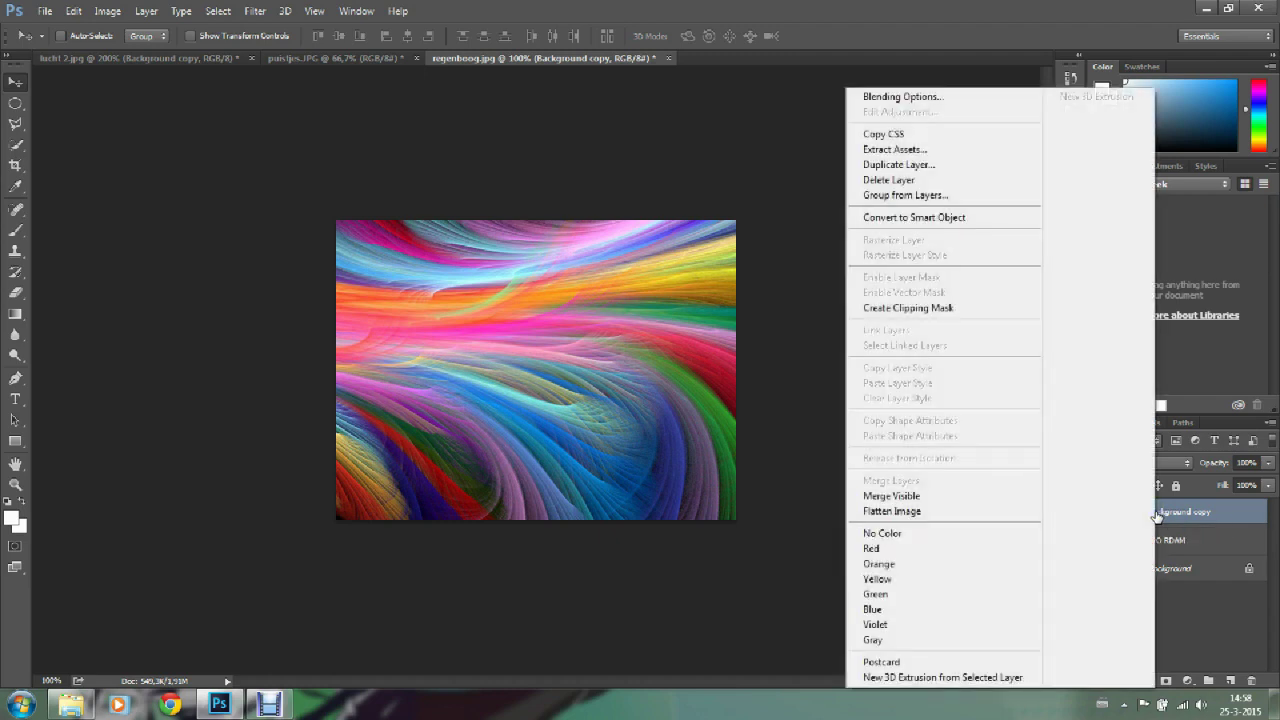
click(921, 313)
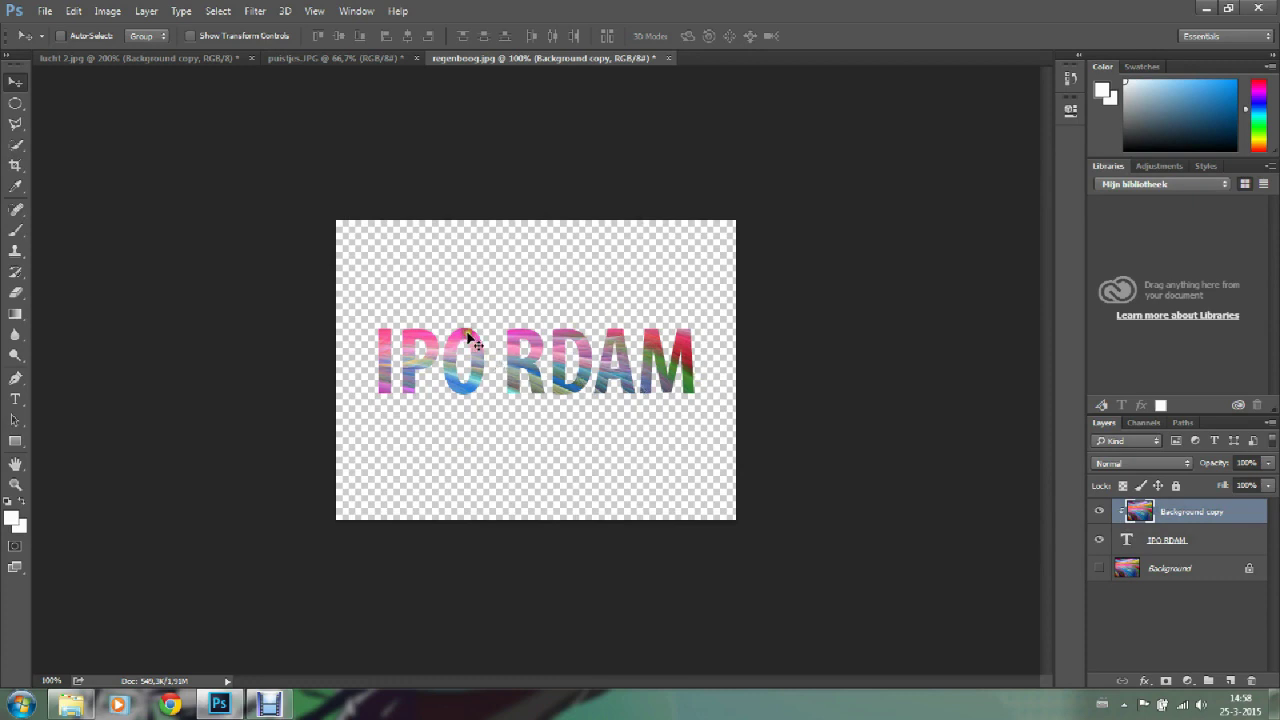
mouse_move(500, 343)
mouse_down()
mouse_move(489, 417)
mouse_move(485, 357)
mouse_up()
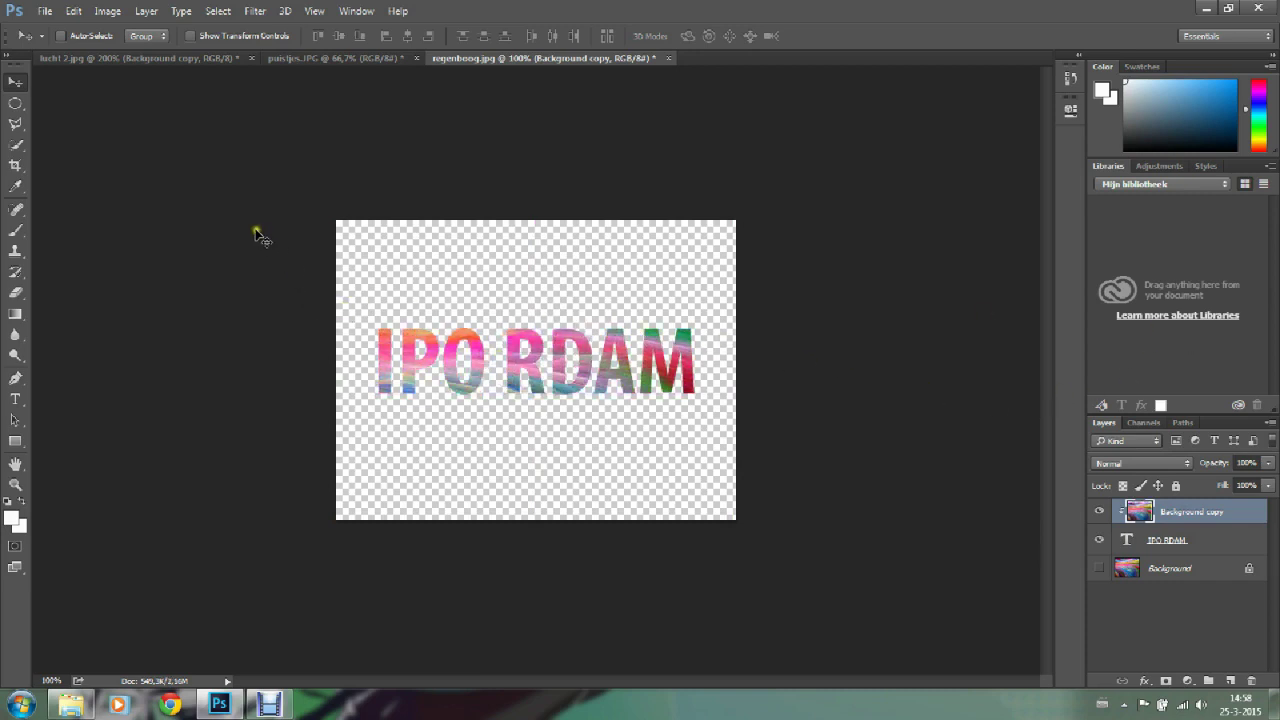
- Open the flower photo bloem.jpg
click(43, 19)
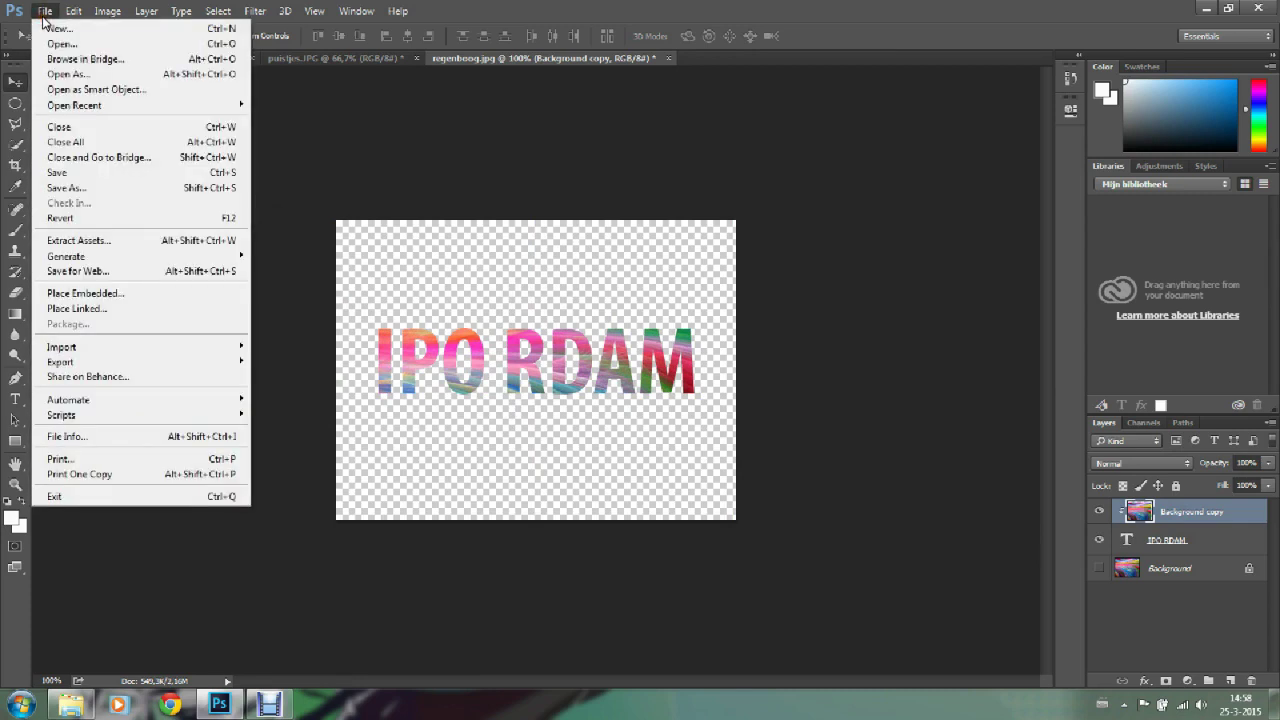
click(62, 44)
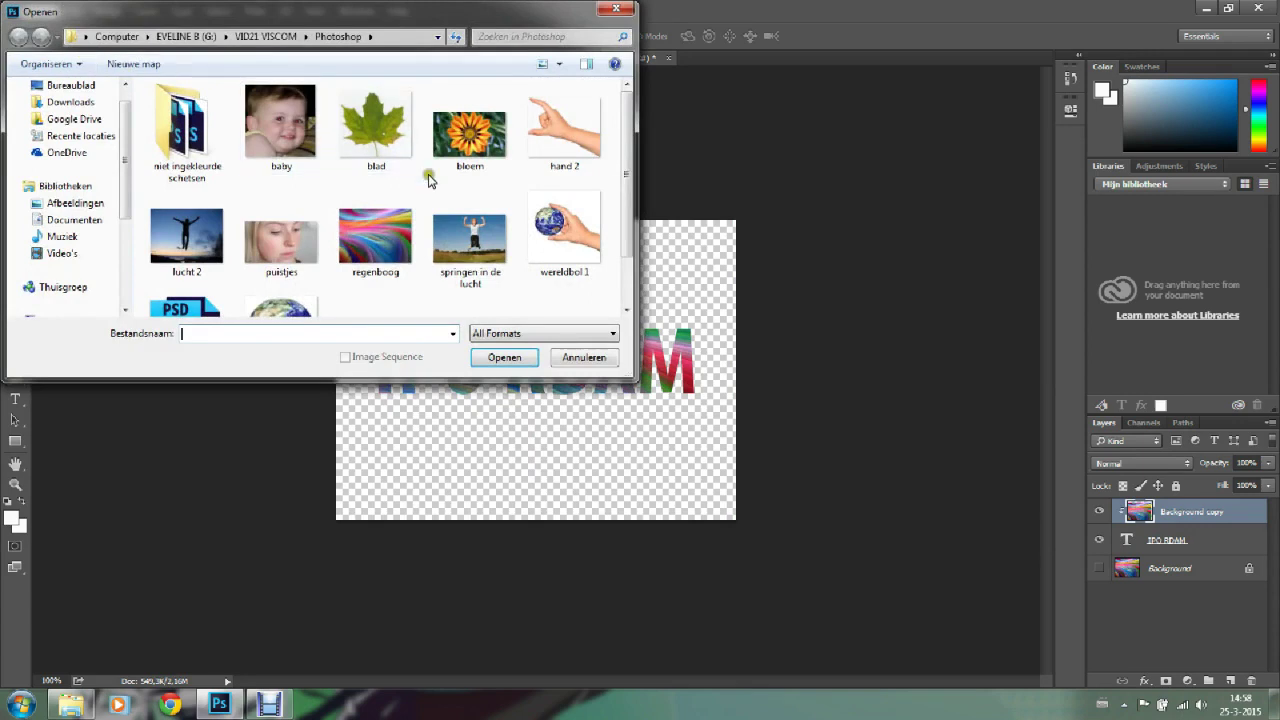
click(470, 135)
click(503, 360)
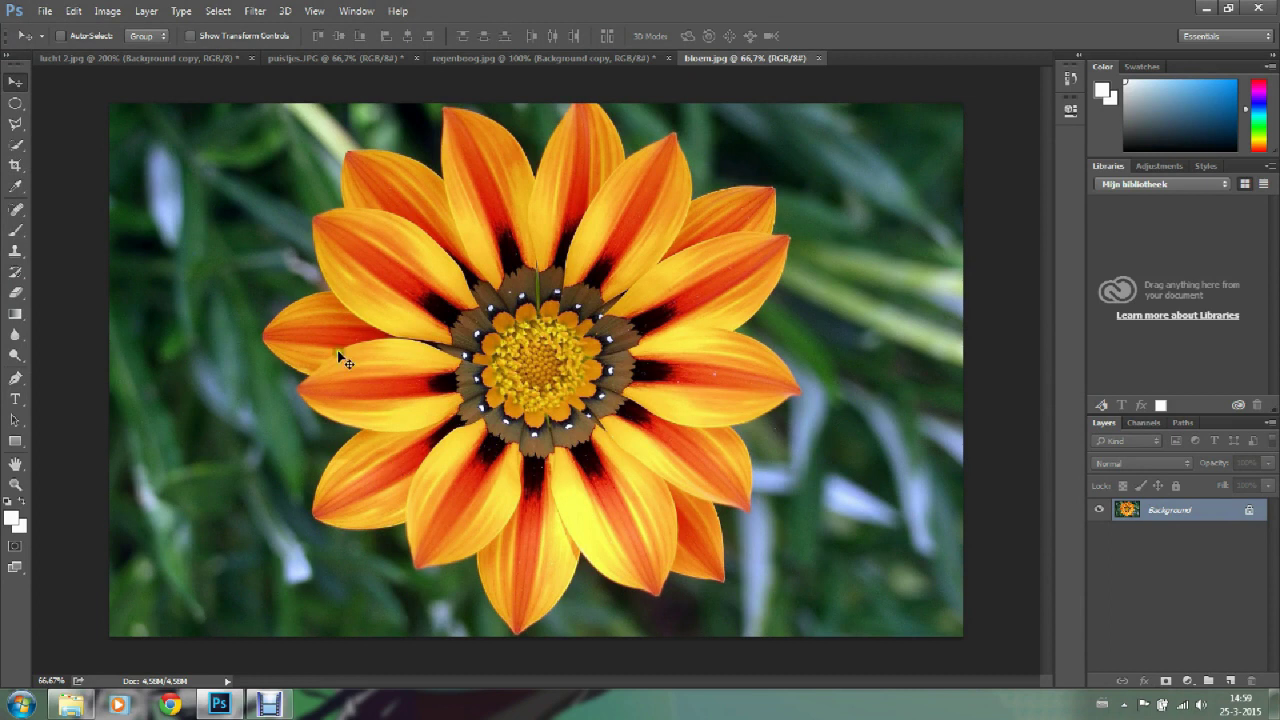
- Duplicate the flower's Background layer and hide the original Background
right_click(1177, 510)
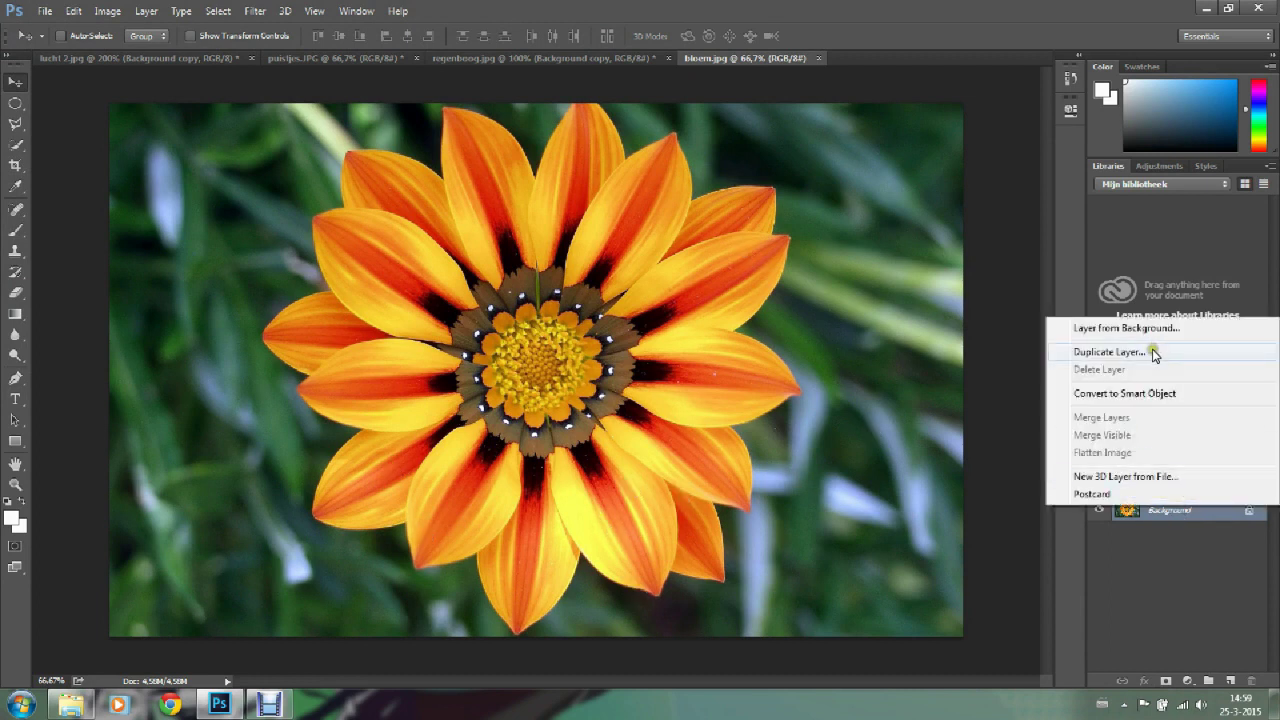
click(1155, 352)
click(765, 216)
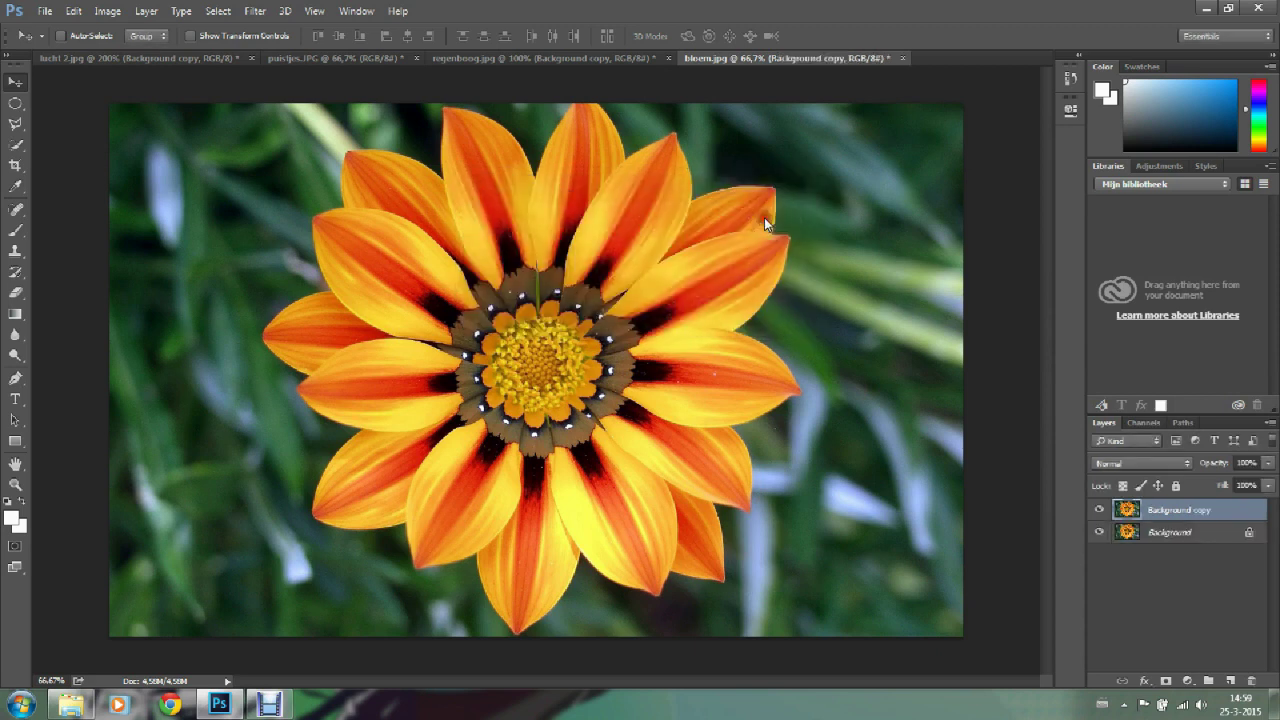
click(1099, 533)
- Choose the Quick Selection tool from the selection tools flyout
click(13, 274)
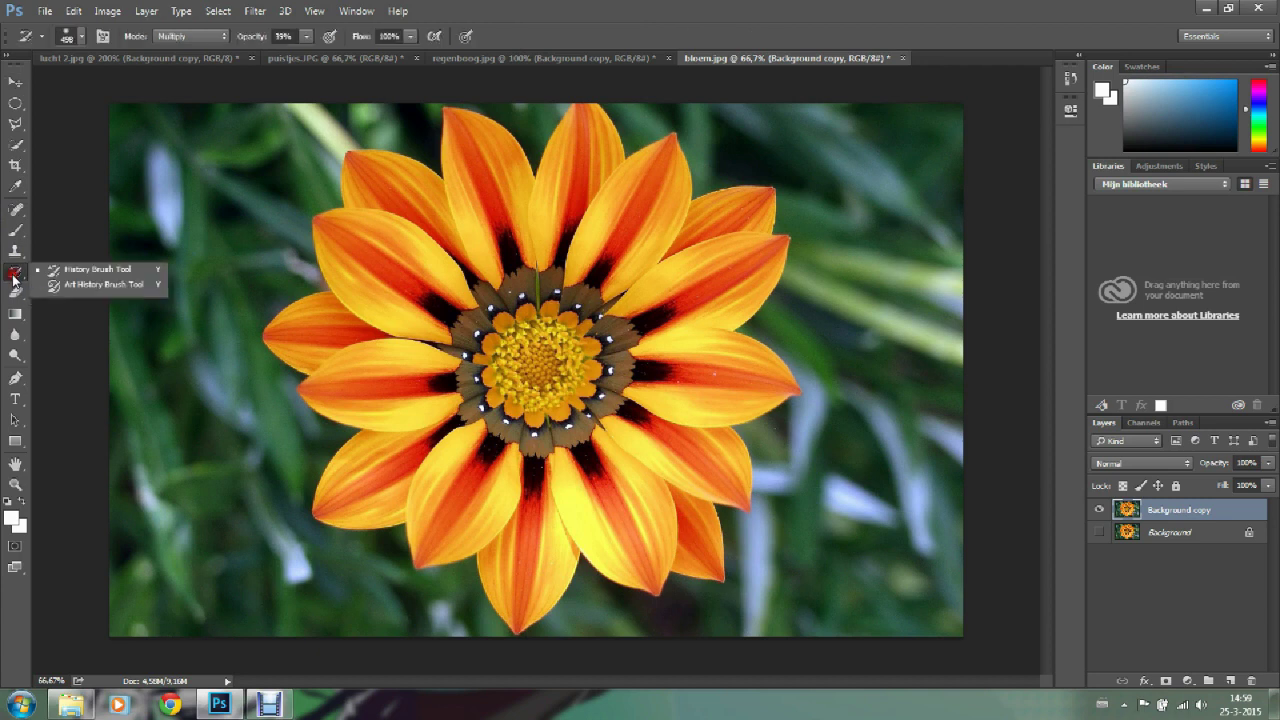
click(12, 232)
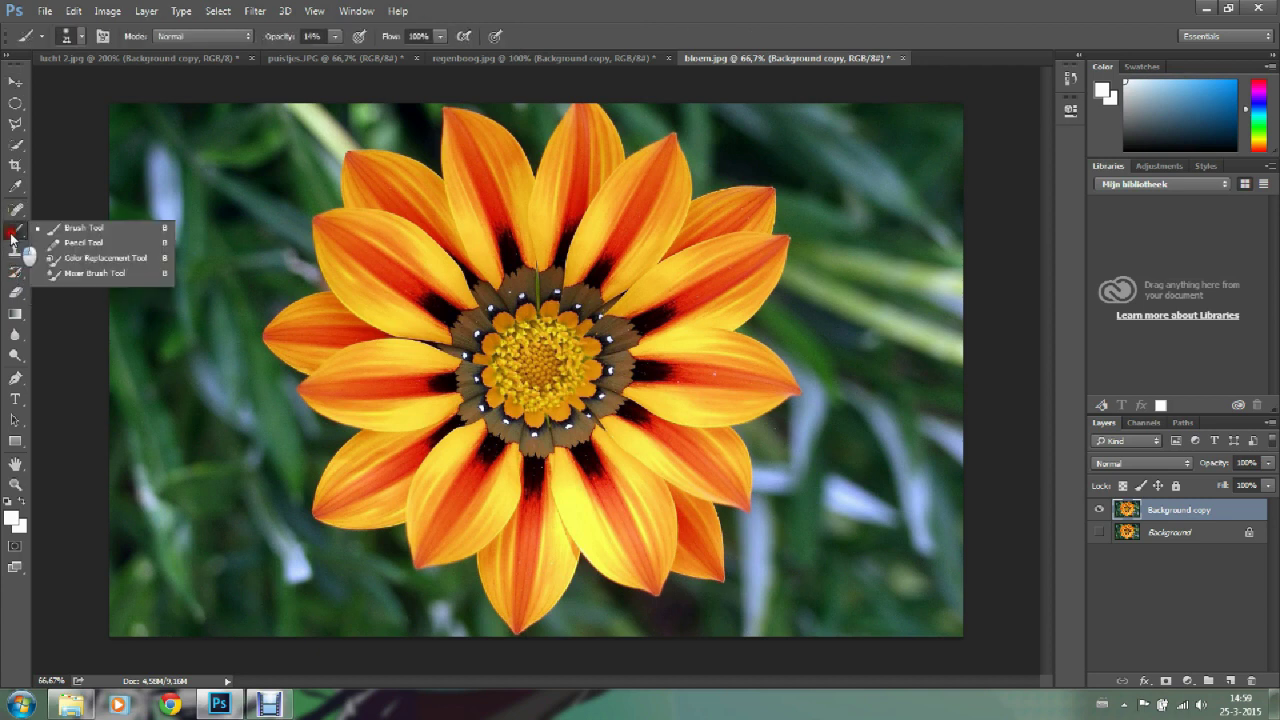
click(16, 146)
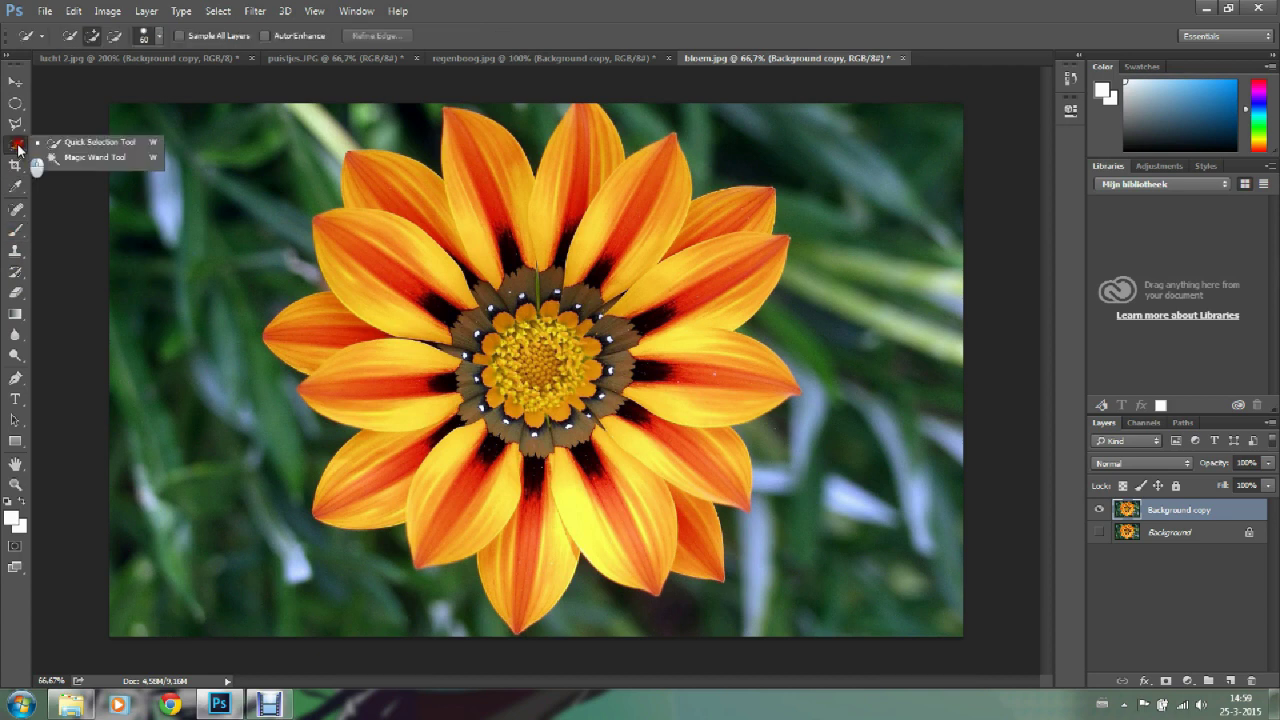
click(15, 147)
click(15, 146)
click(15, 146)
click(130, 145)
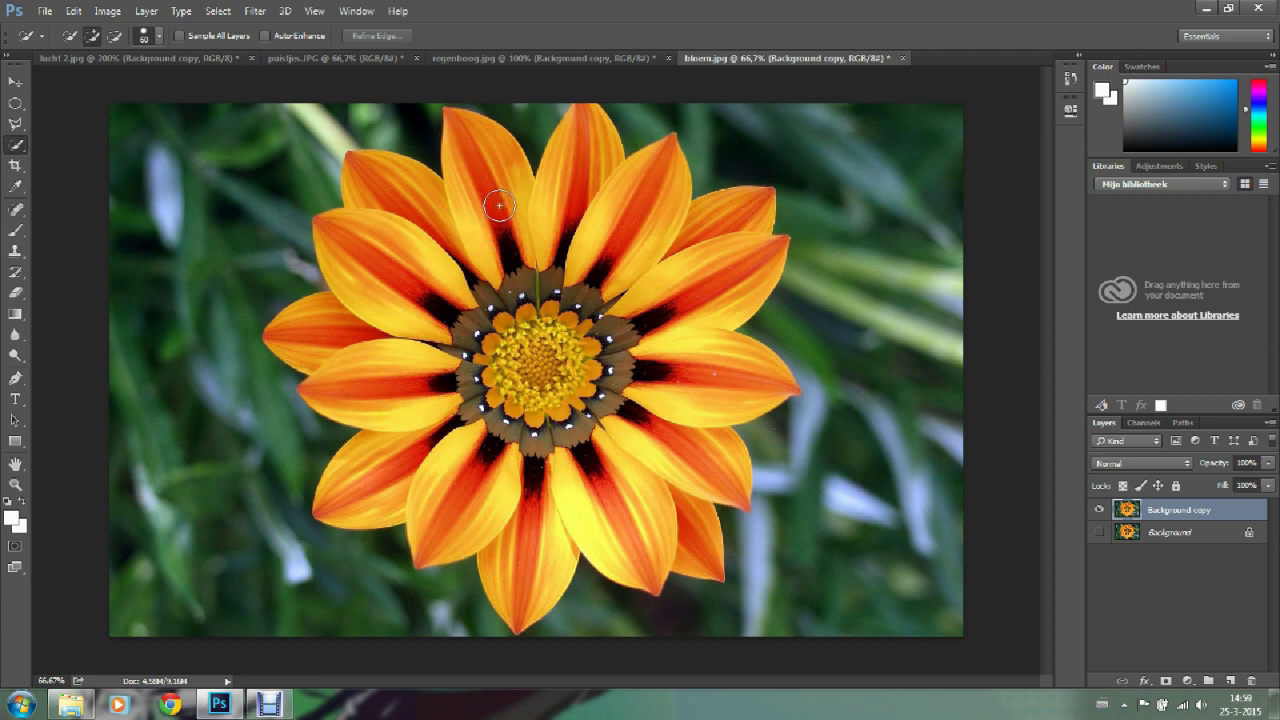
- Enlarge the Quick Selection brush size to 71 px
click(163, 36)
drag(110, 84, 125, 84)
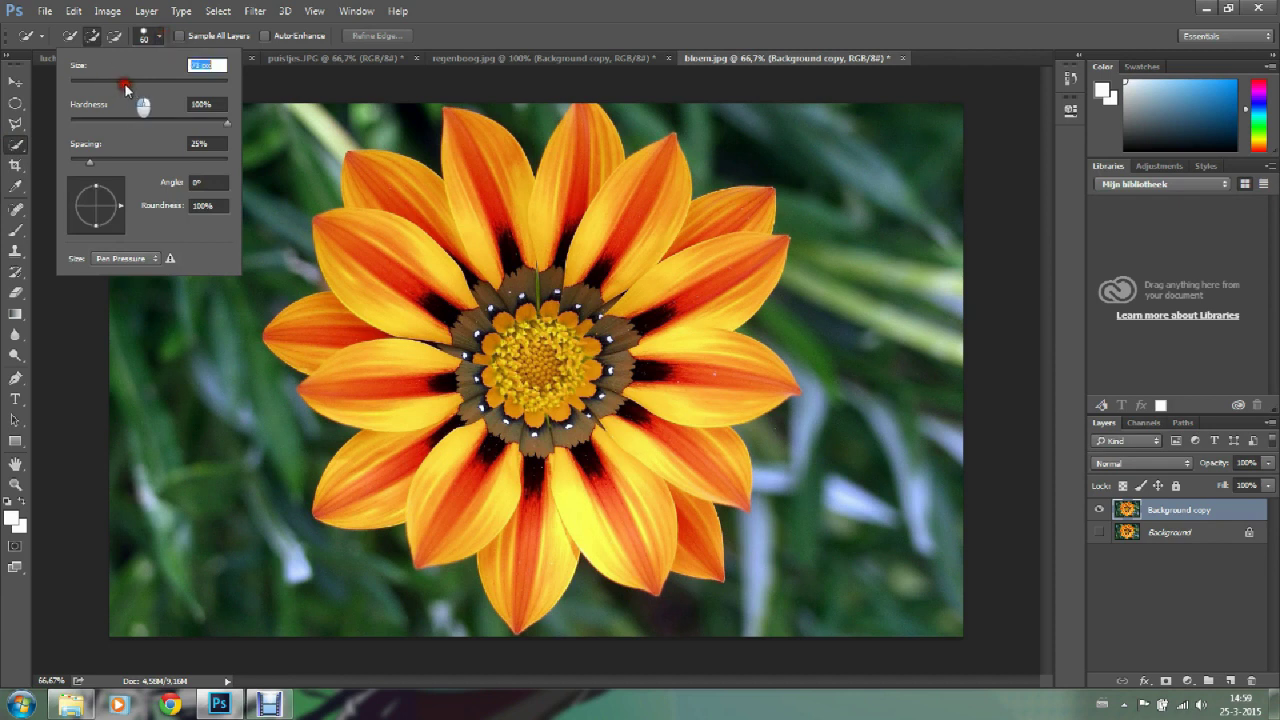
click(157, 37)
click(157, 37)
click(157, 37)
click(157, 41)
click(157, 41)
click(160, 40)
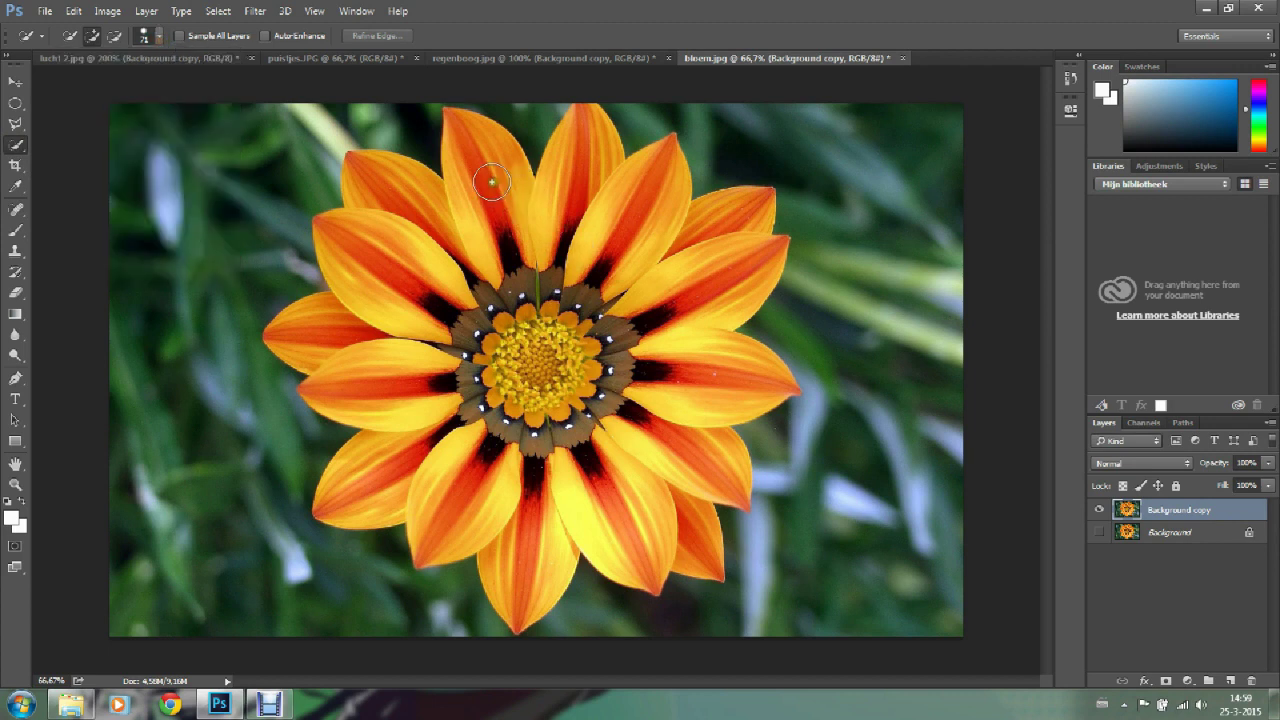
- Paint a Quick Selection over the orange flower and trim the background near the right petal
mouse_move(486, 186)
mouse_down()
mouse_move(466, 143)
mouse_move(592, 170)
mouse_move(700, 226)
mouse_move(728, 257)
mouse_move(730, 280)
mouse_move(694, 343)
mouse_move(700, 380)
mouse_move(651, 480)
mouse_move(660, 514)
mouse_move(525, 545)
mouse_move(491, 514)
mouse_move(408, 481)
mouse_move(423, 500)
mouse_move(430, 445)
mouse_move(403, 314)
mouse_move(429, 266)
mouse_move(486, 240)
mouse_move(566, 262)
mouse_up()
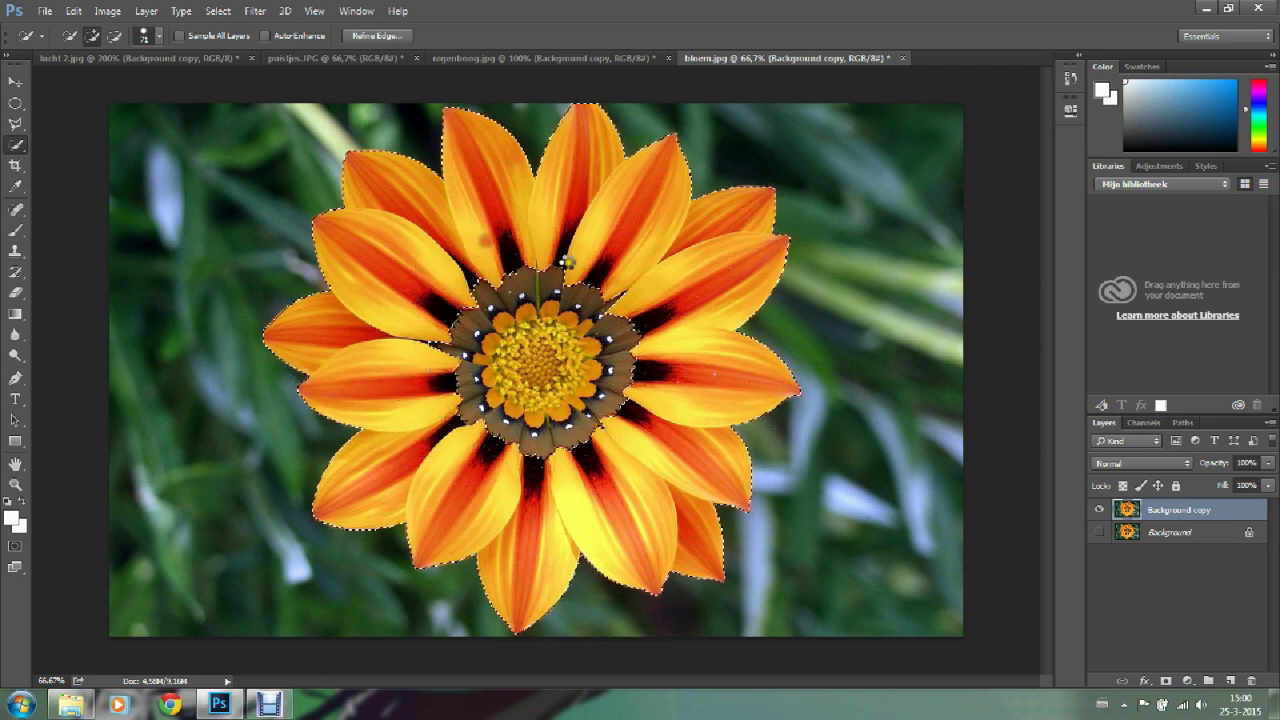
mouse_move(462, 292)
mouse_down()
mouse_move(640, 372)
mouse_move(510, 438)
mouse_move(601, 274)
mouse_move(636, 396)
mouse_move(530, 438)
mouse_move(494, 424)
mouse_move(502, 365)
mouse_up()
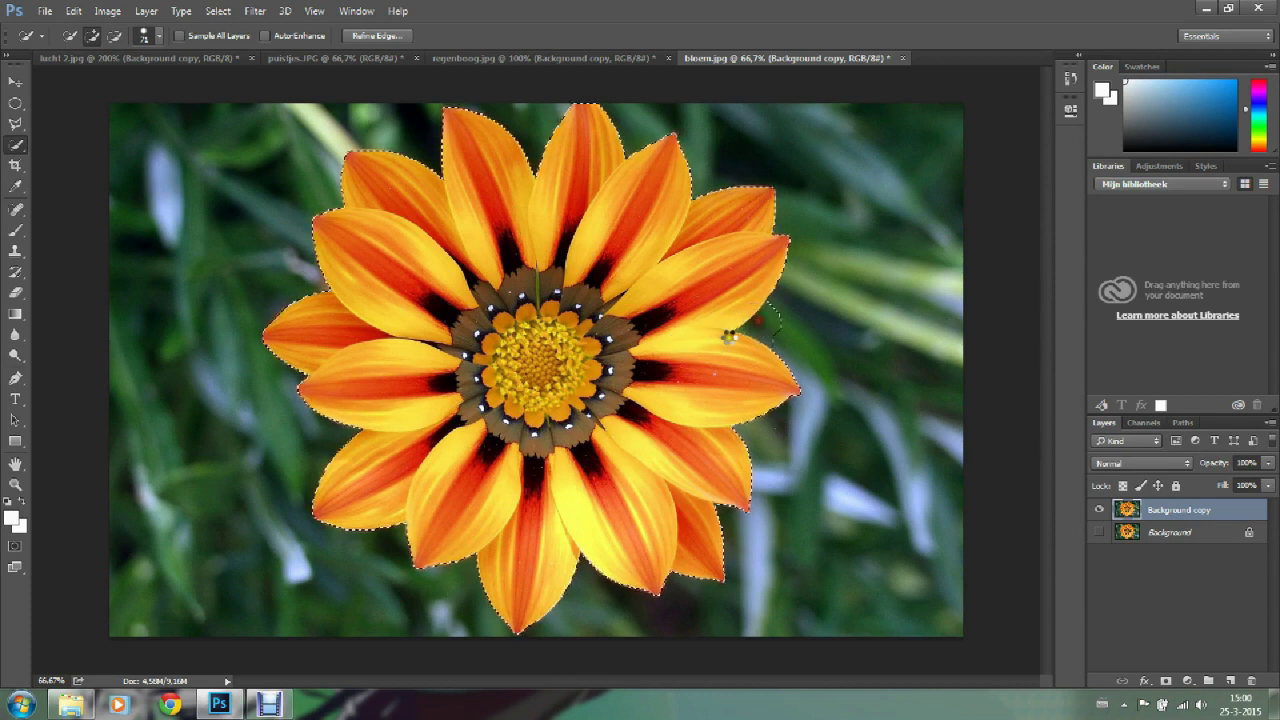
mouse_move(776, 345)
mouse_down()
mouse_move(854, 357)
mouse_move(791, 307)
mouse_up()
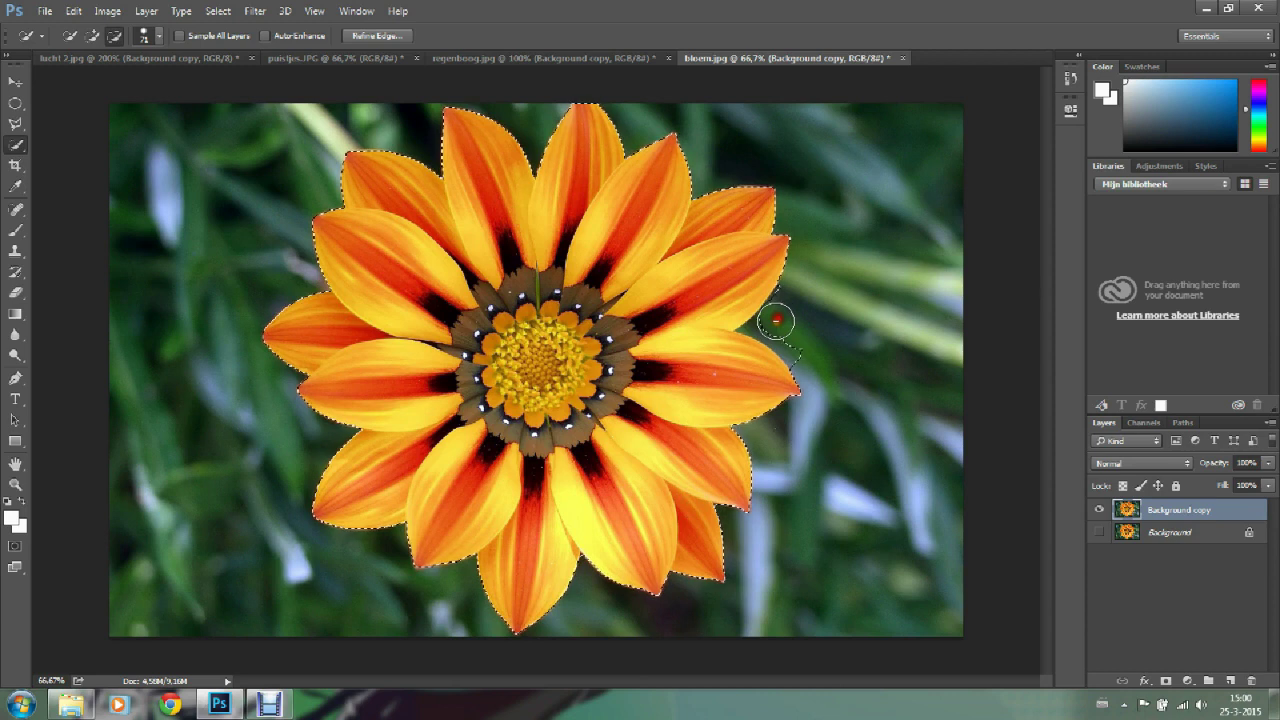
drag(786, 344, 776, 340)
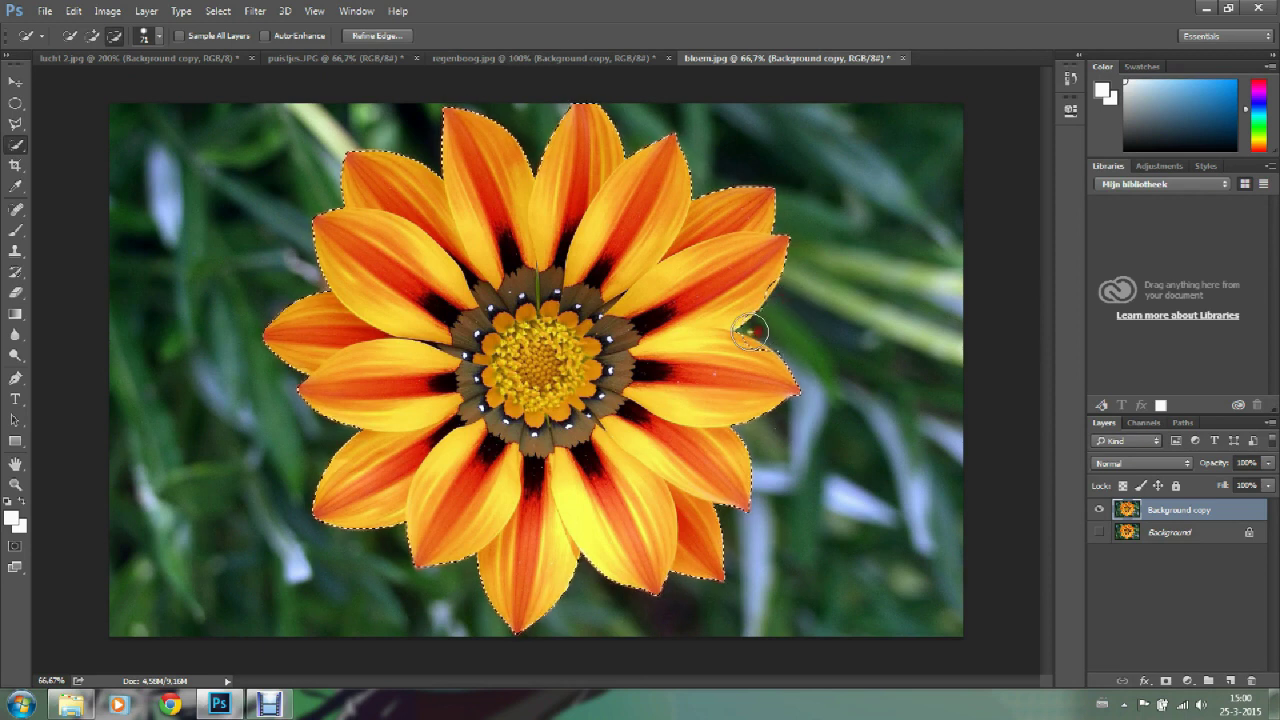
mouse_move(733, 334)
mouse_down()
mouse_move(760, 324)
mouse_move(744, 289)
mouse_move(758, 282)
mouse_up()
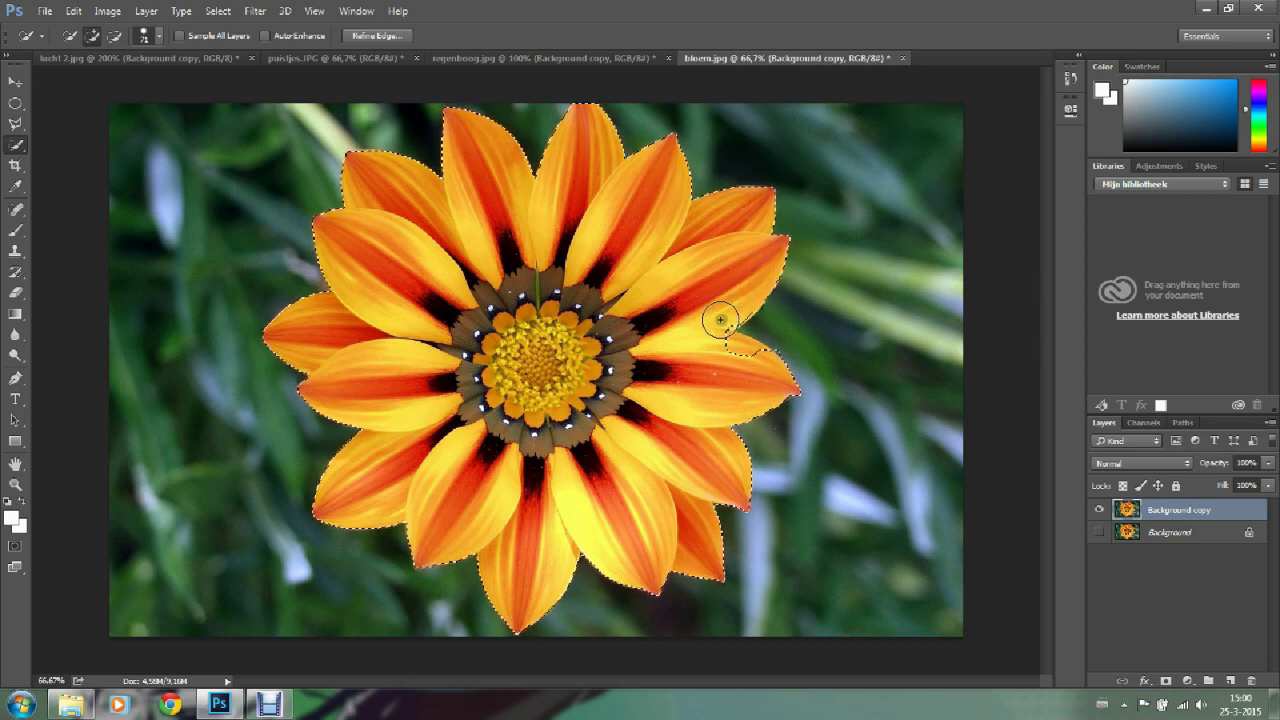
drag(714, 334, 756, 362)
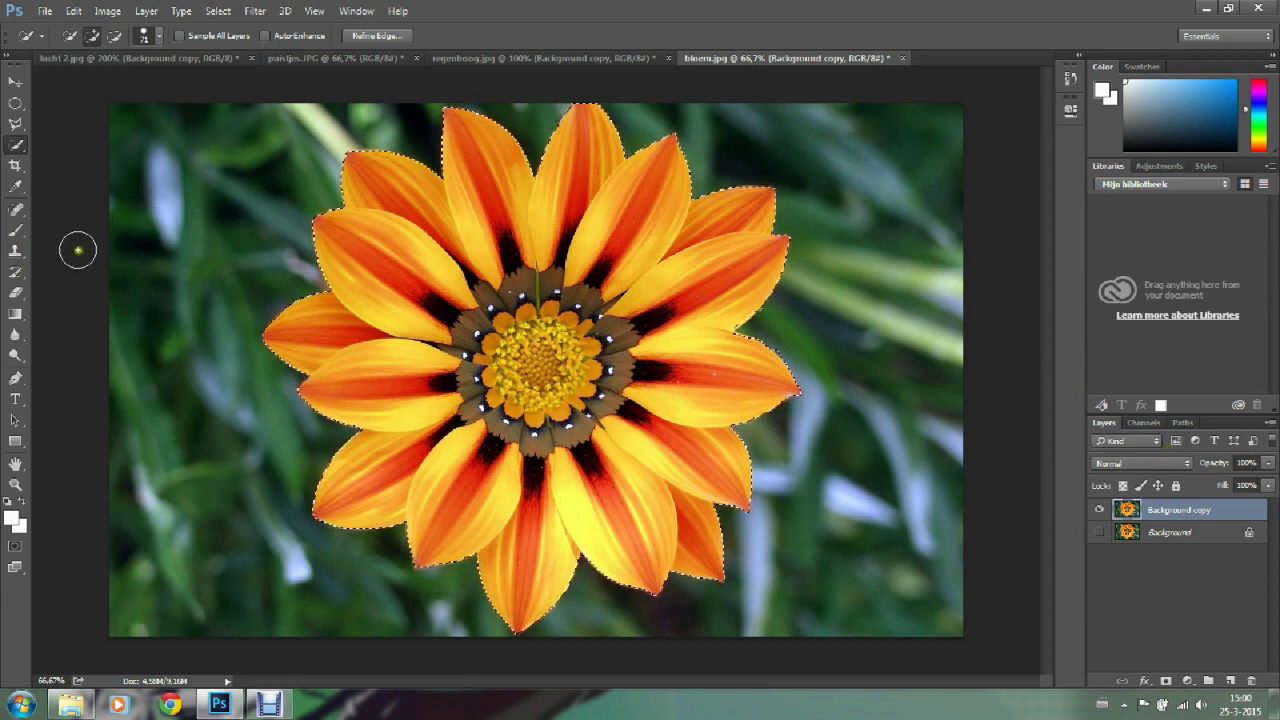
click(15, 81)
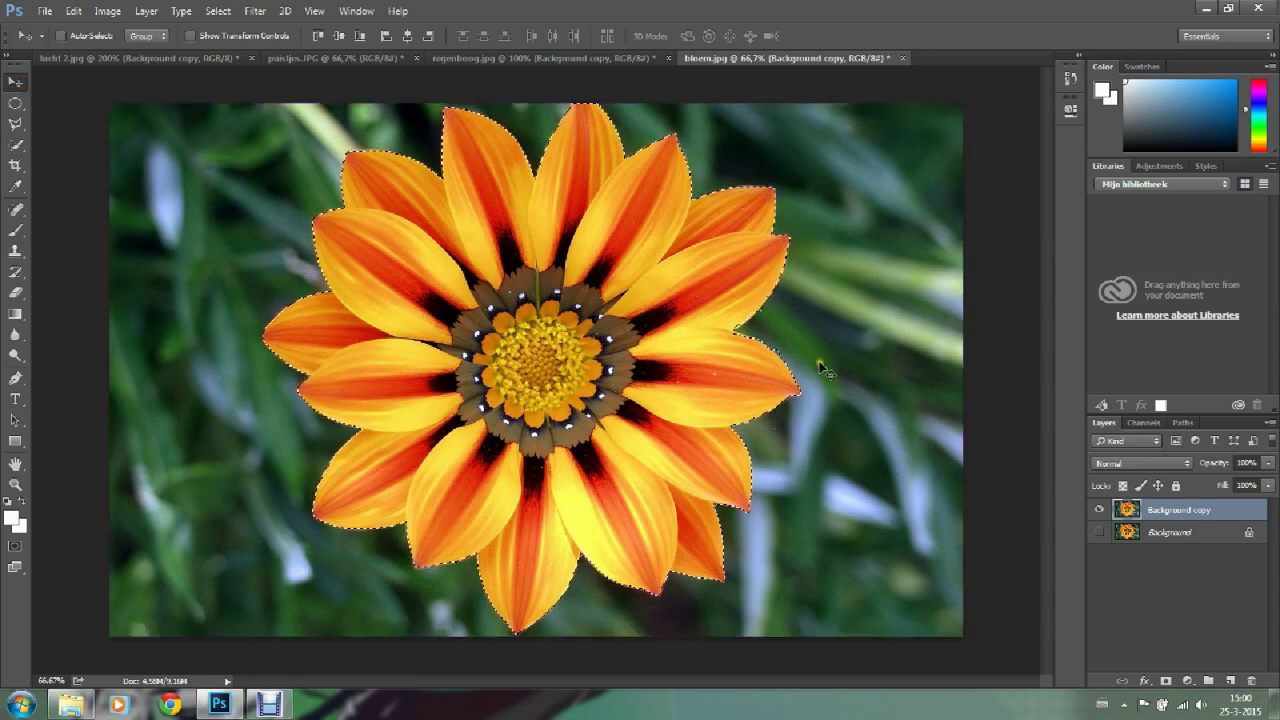
- Copy the selected flower onto new Layer 1, hide Background copy, and nudge the flower slightly
click(1230, 681)
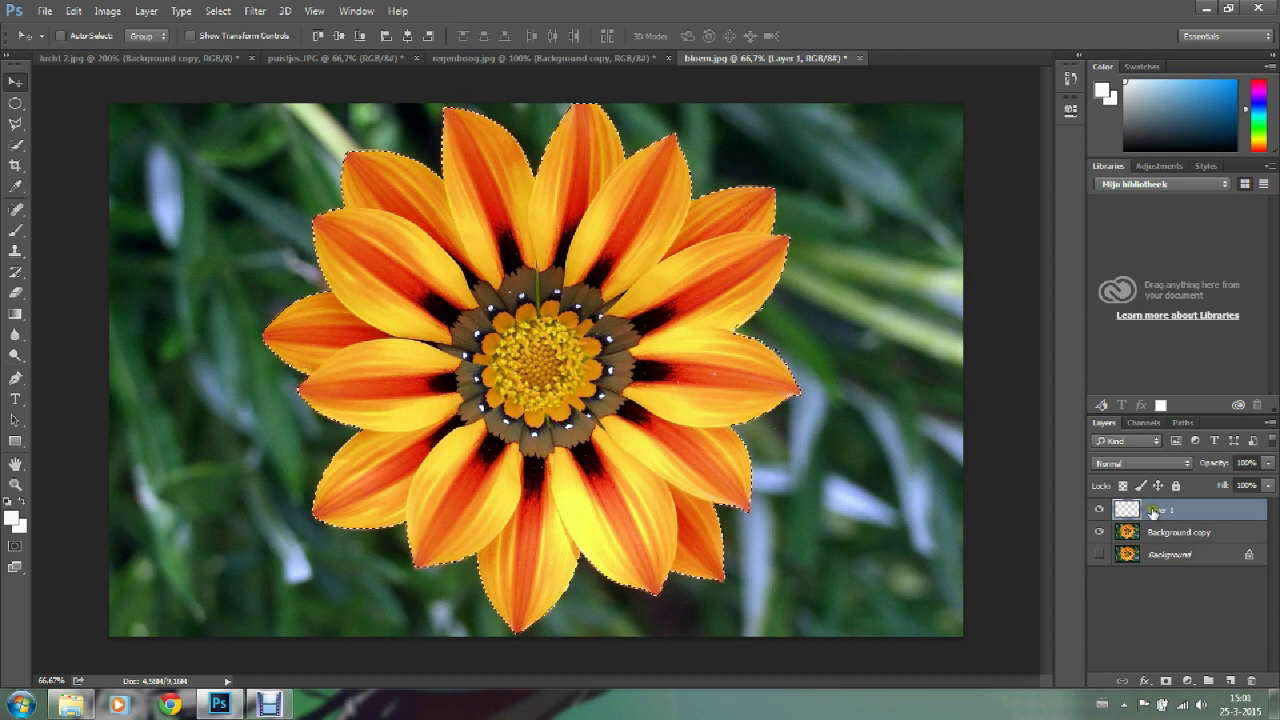
drag(1157, 512, 1165, 501)
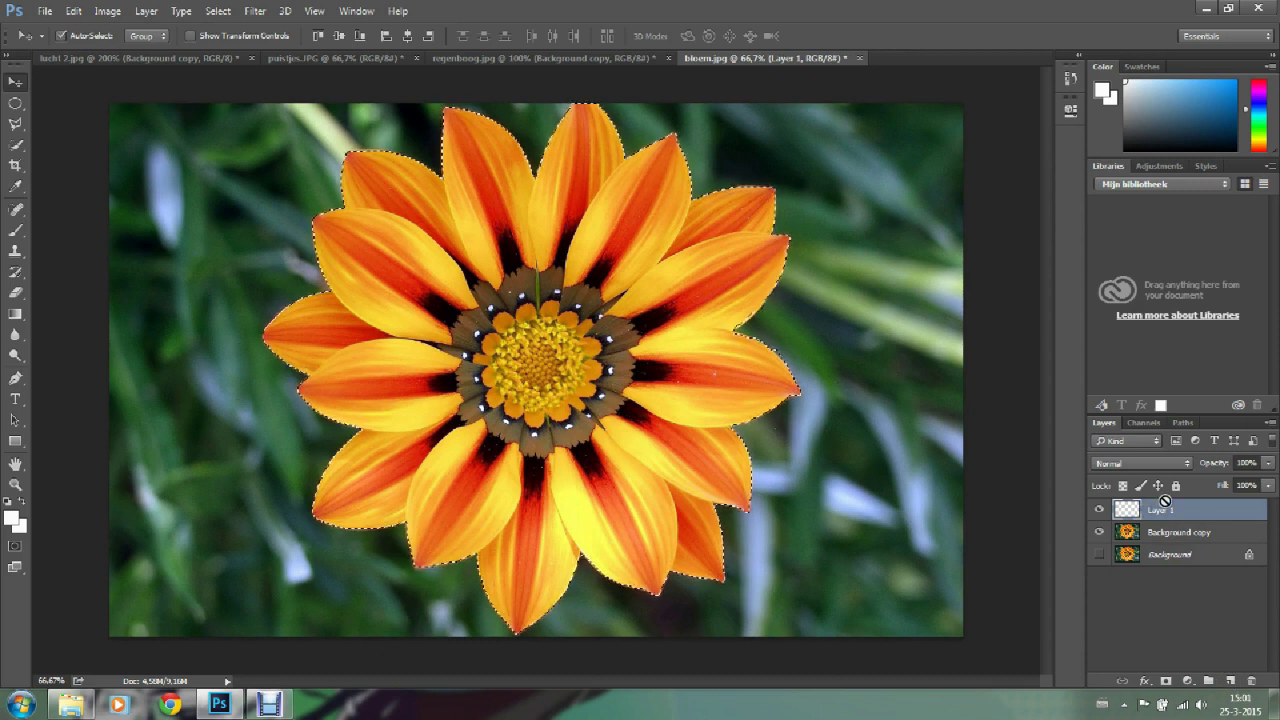
key(ctrl+shift+alt+e)
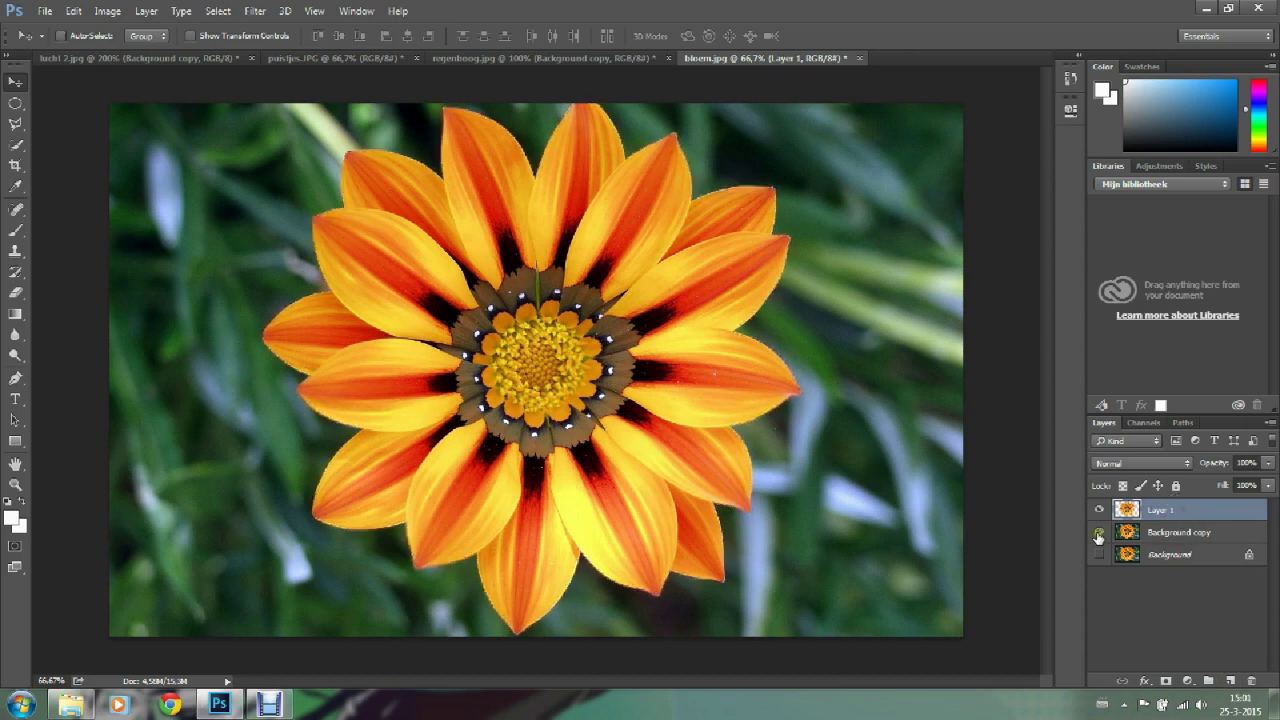
click(1098, 535)
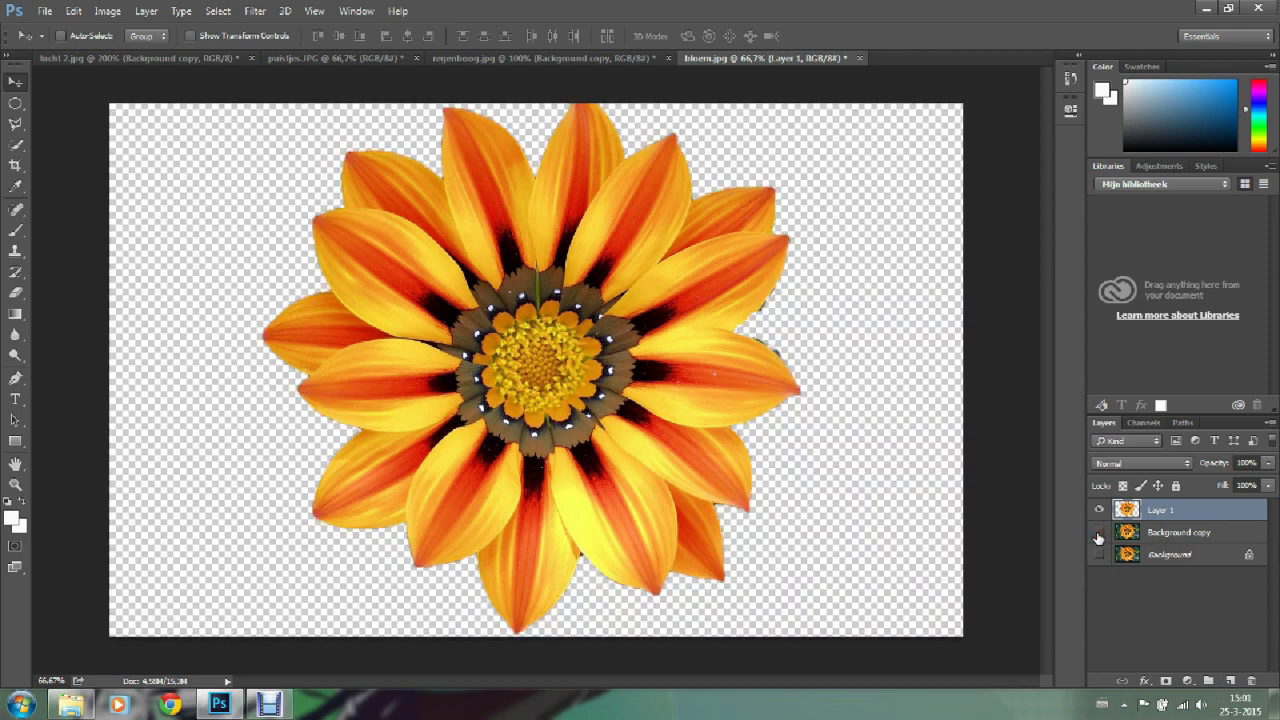
drag(541, 350, 540, 348)
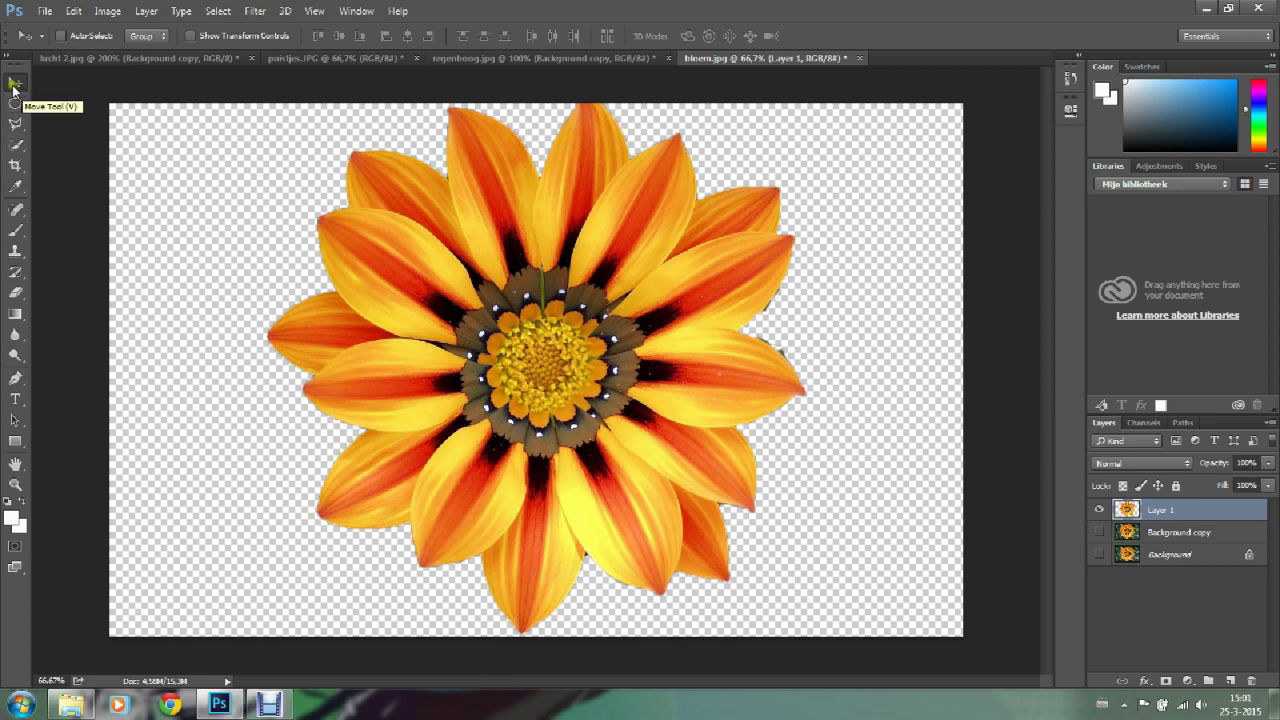
- Open the baby photo baby.jpg
click(75, 12)
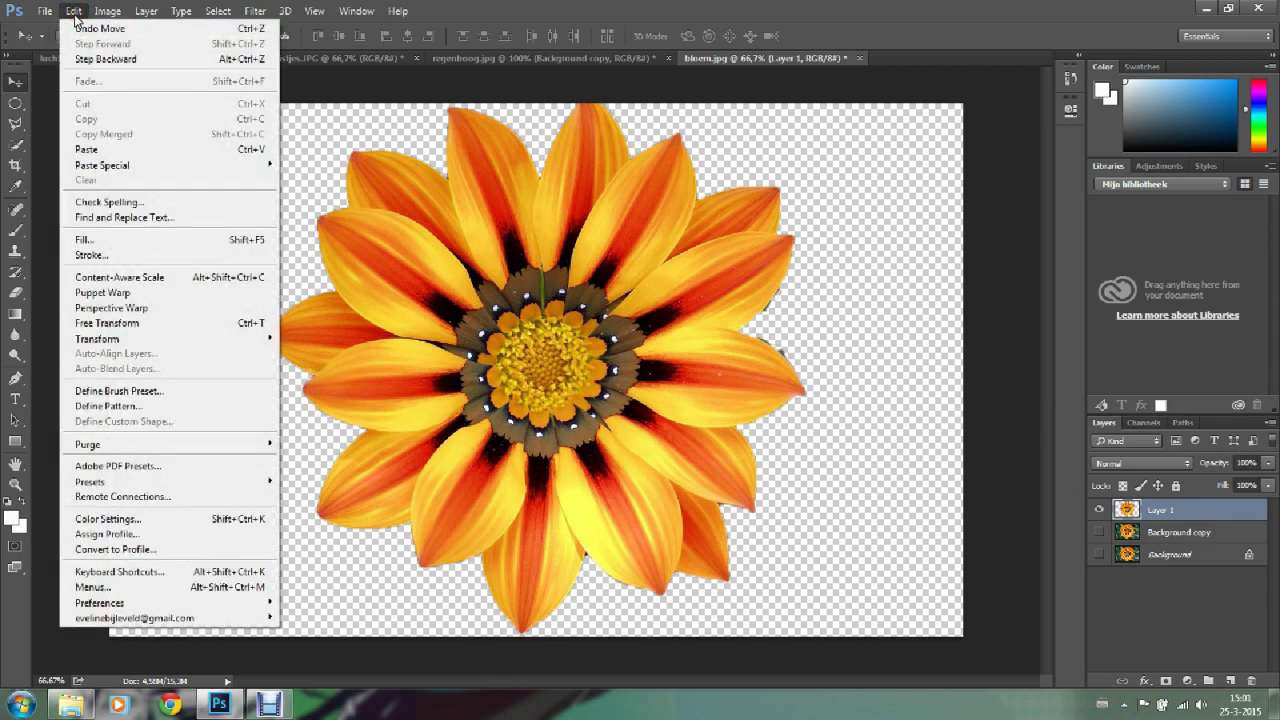
click(95, 40)
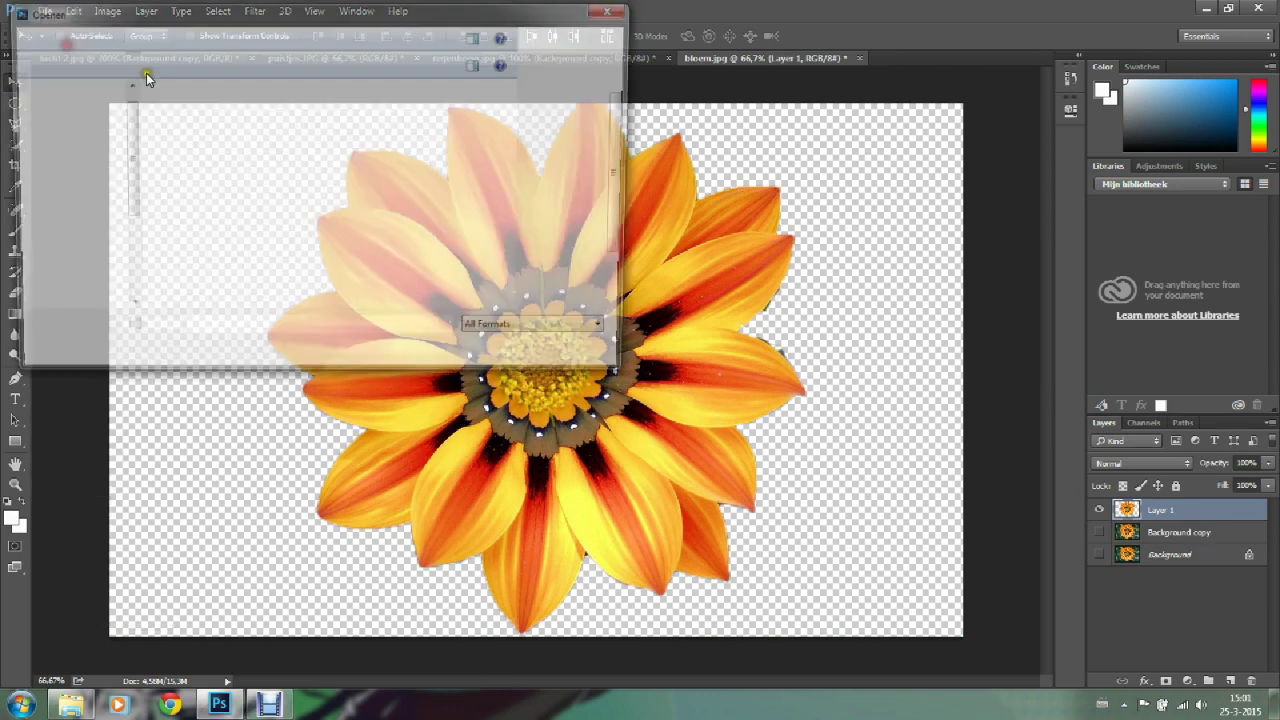
click(280, 122)
click(495, 358)
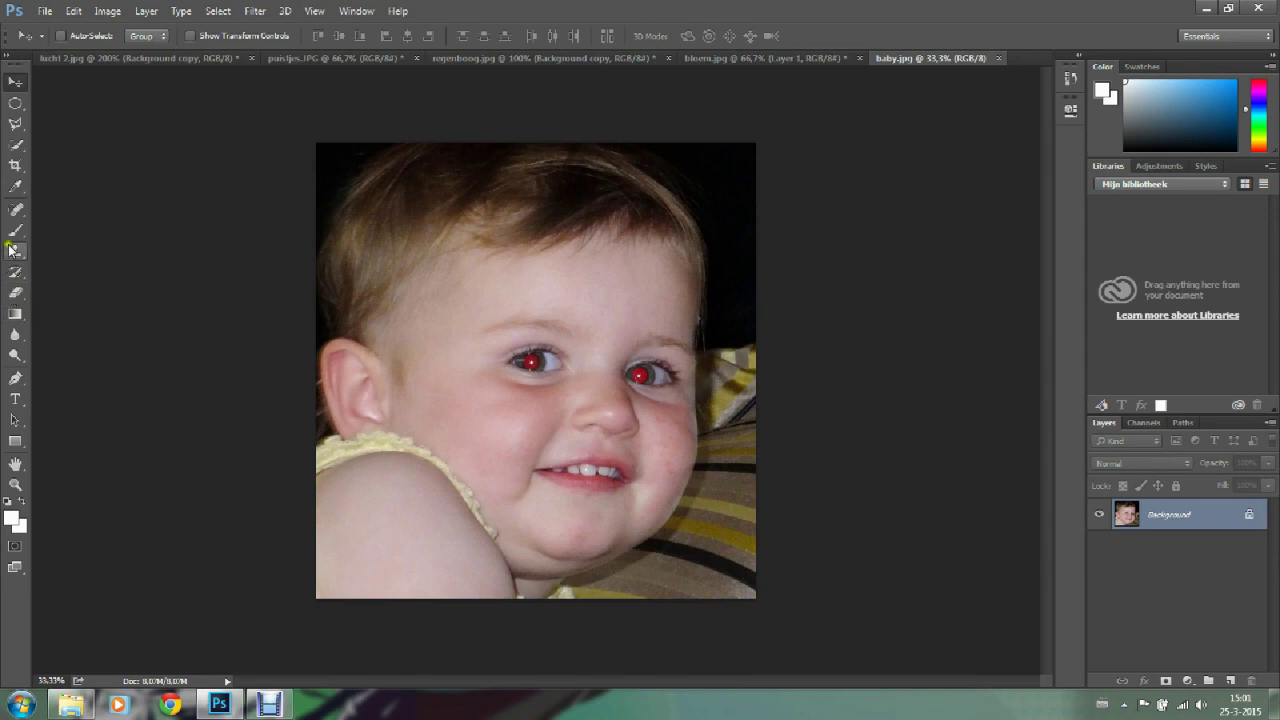
- Remove the red eye from the baby's left and right pupils with the Red Eye Tool
click(16, 210)
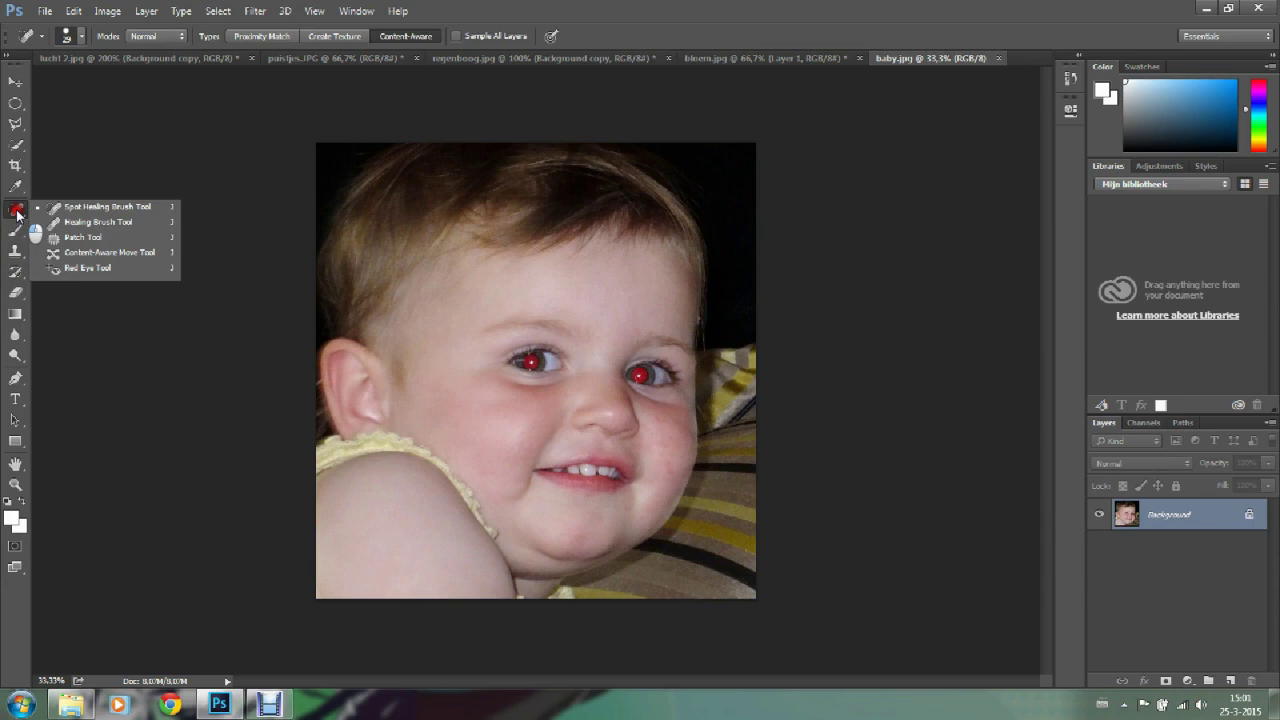
click(62, 274)
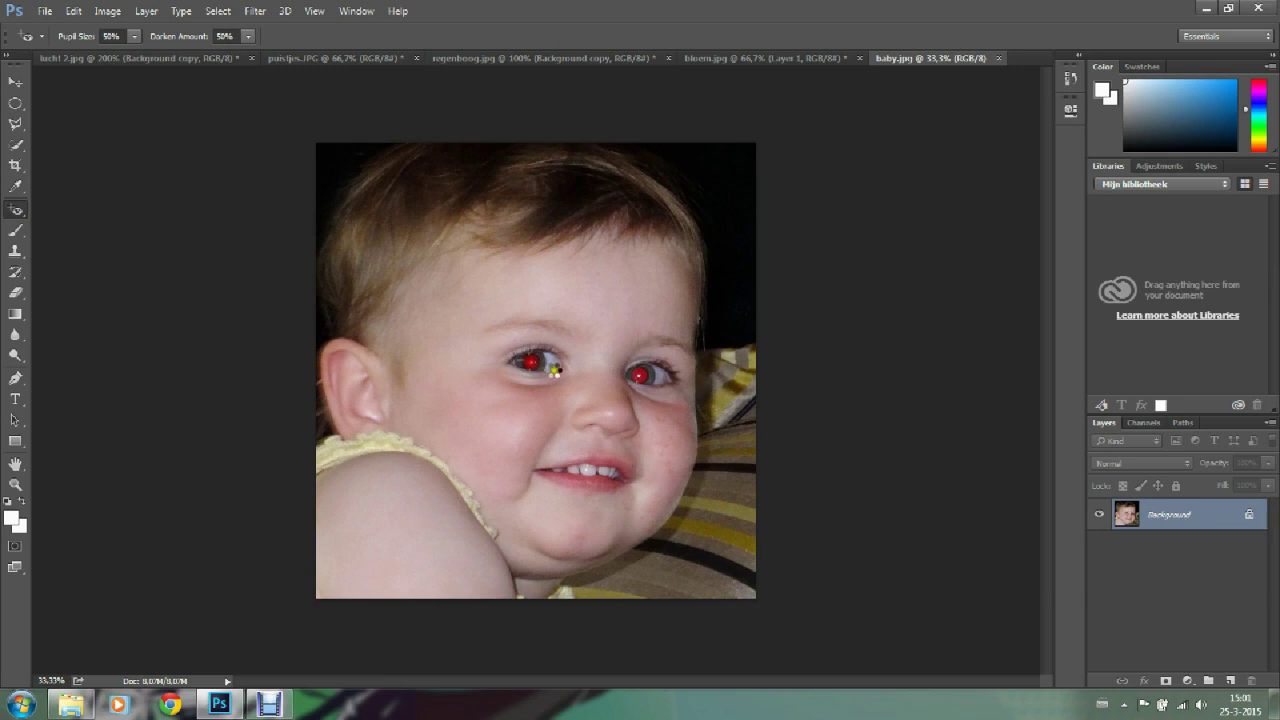
click(530, 362)
click(641, 377)
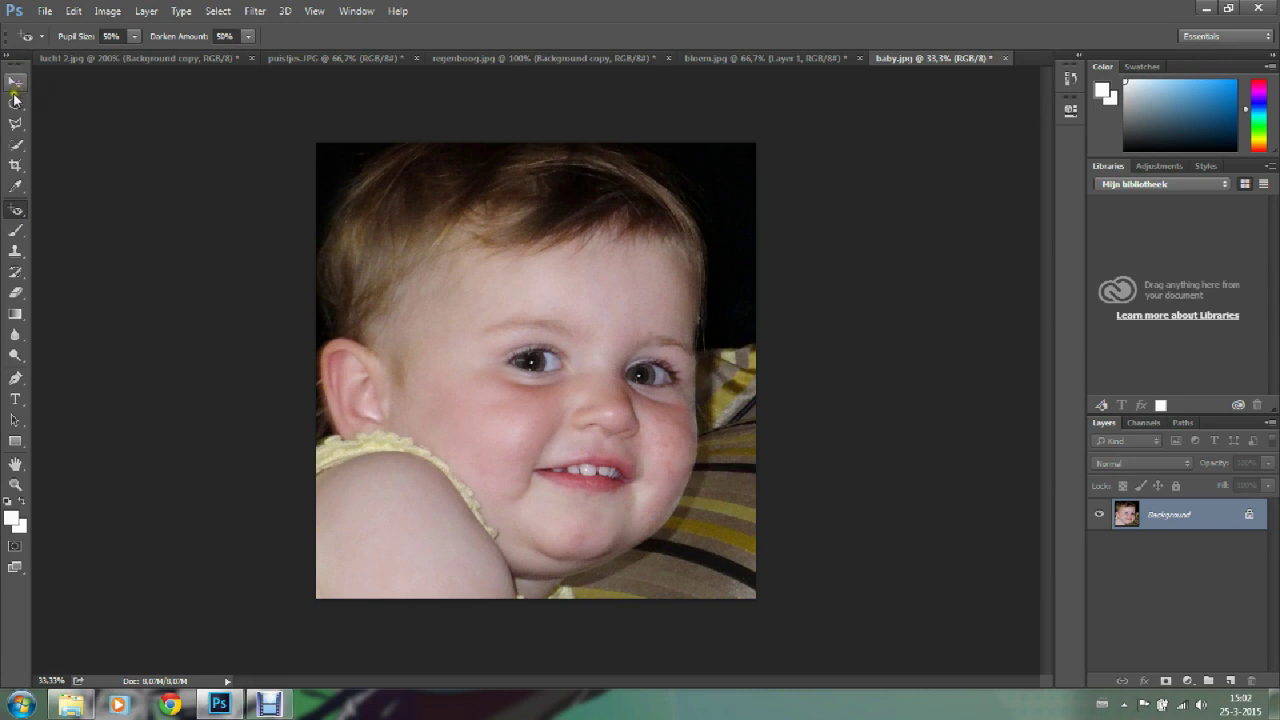
- Open blad.jpg, the scanned green maple leaf image
click(45, 11)
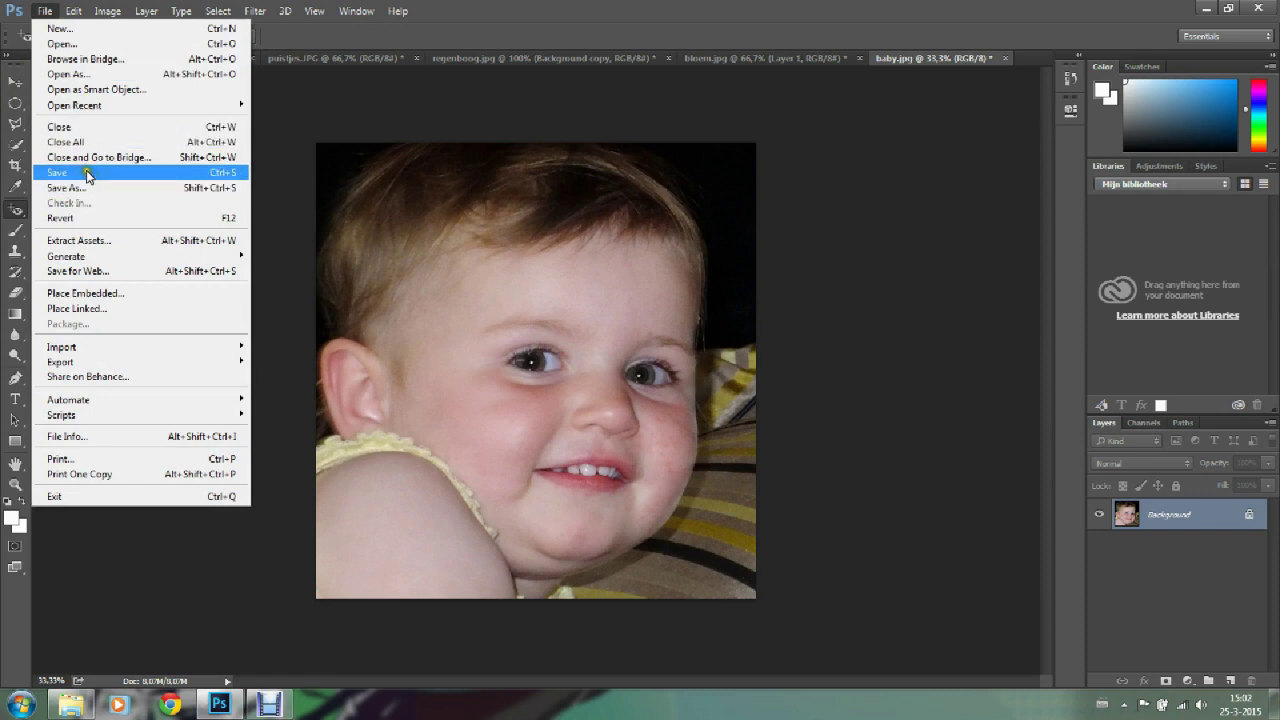
click(60, 44)
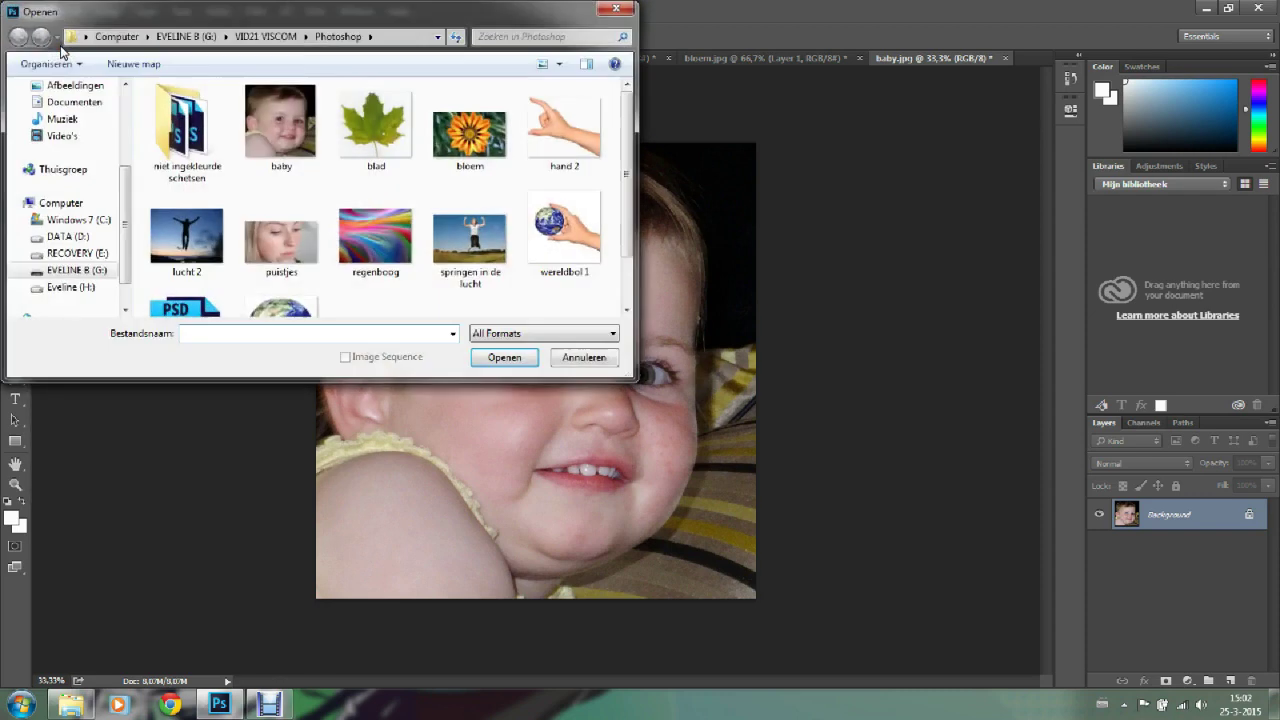
click(368, 124)
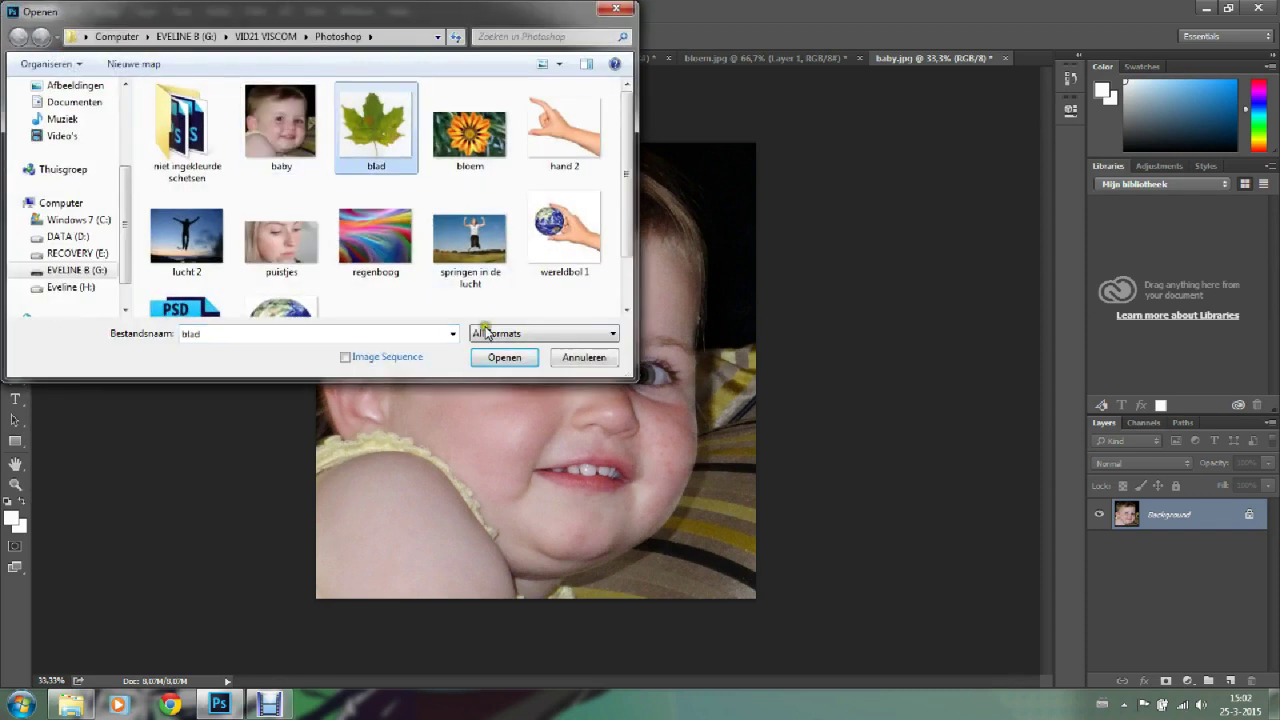
click(496, 357)
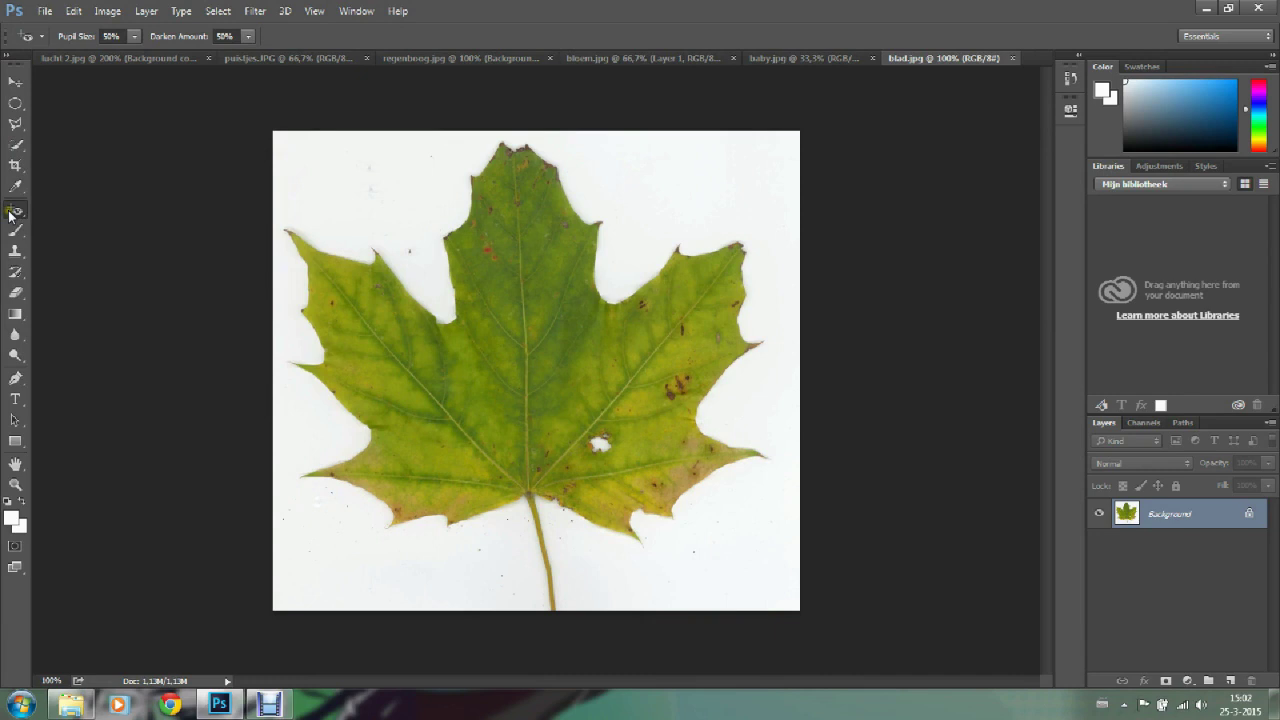
- Switch to the Magic Wand and select the white background around the leaf
click(17, 146)
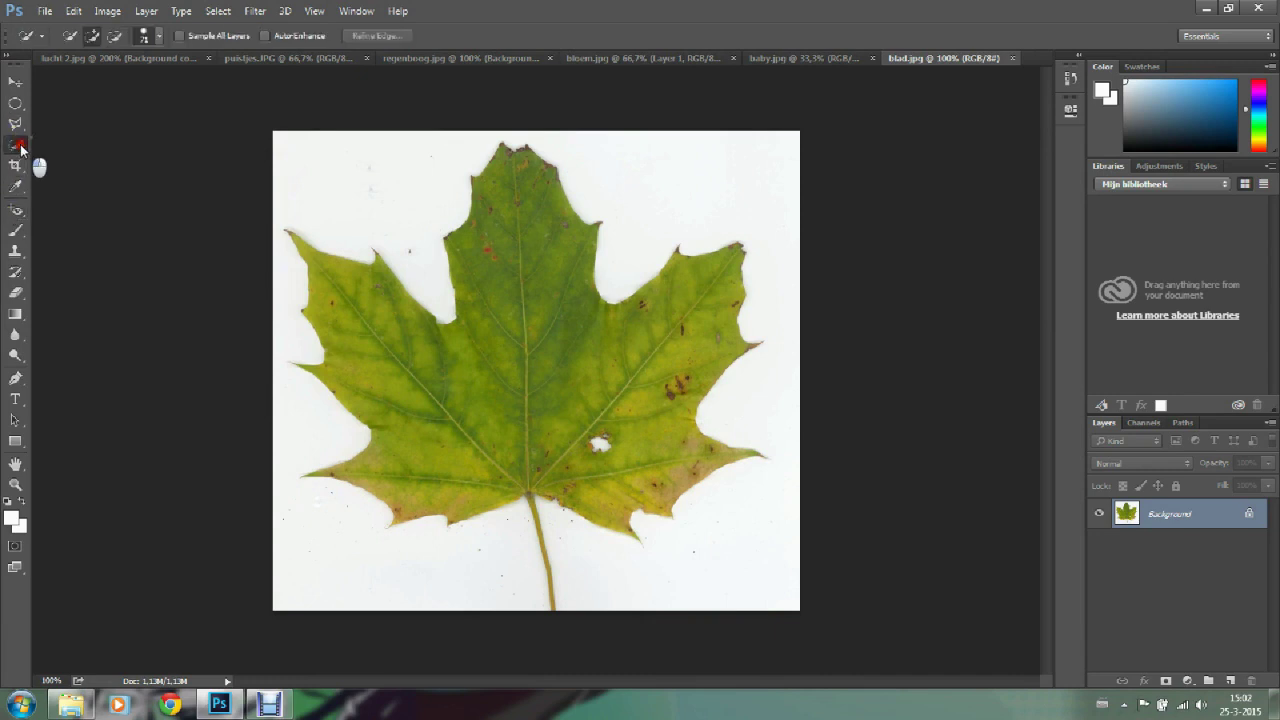
right_click(17, 146)
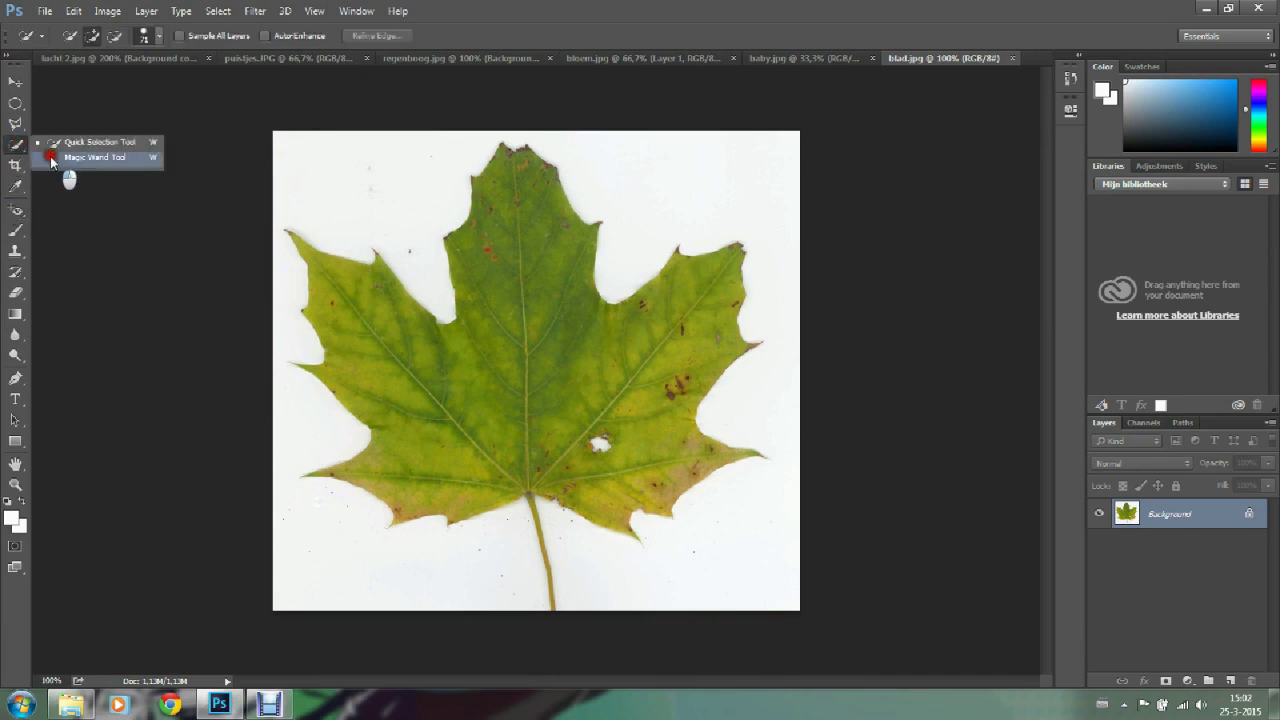
click(58, 157)
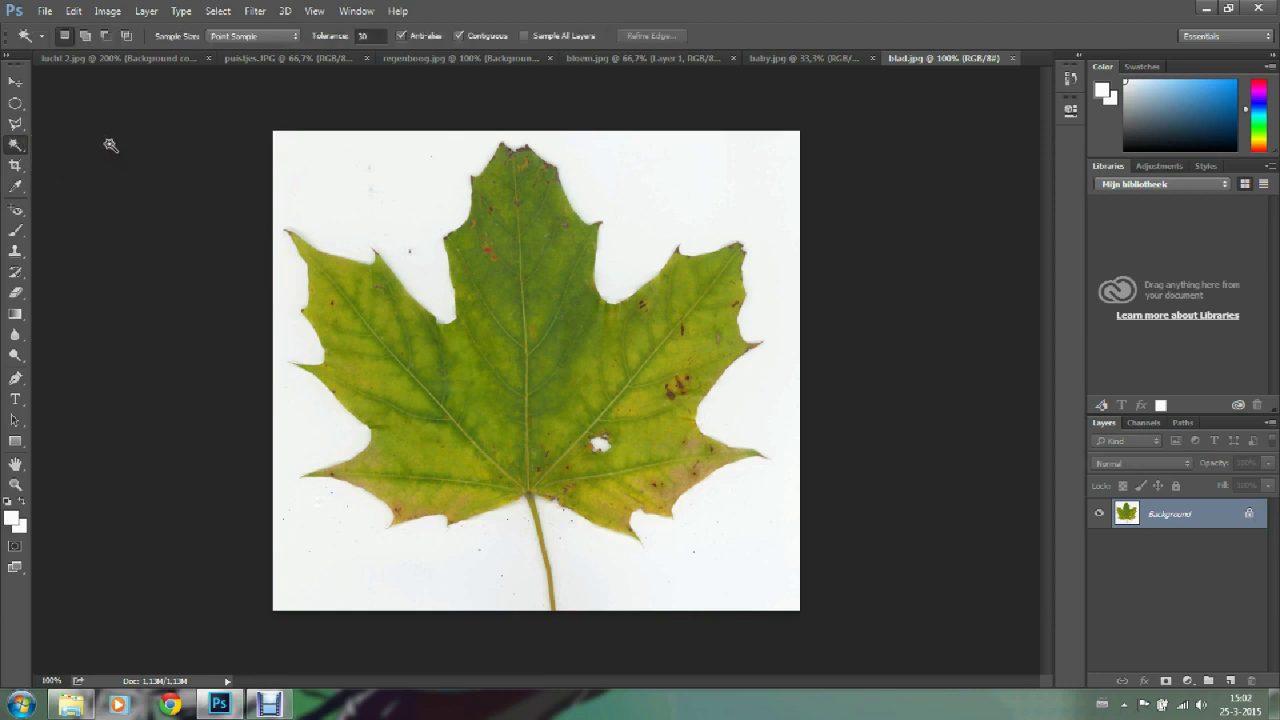
right_click(14, 148)
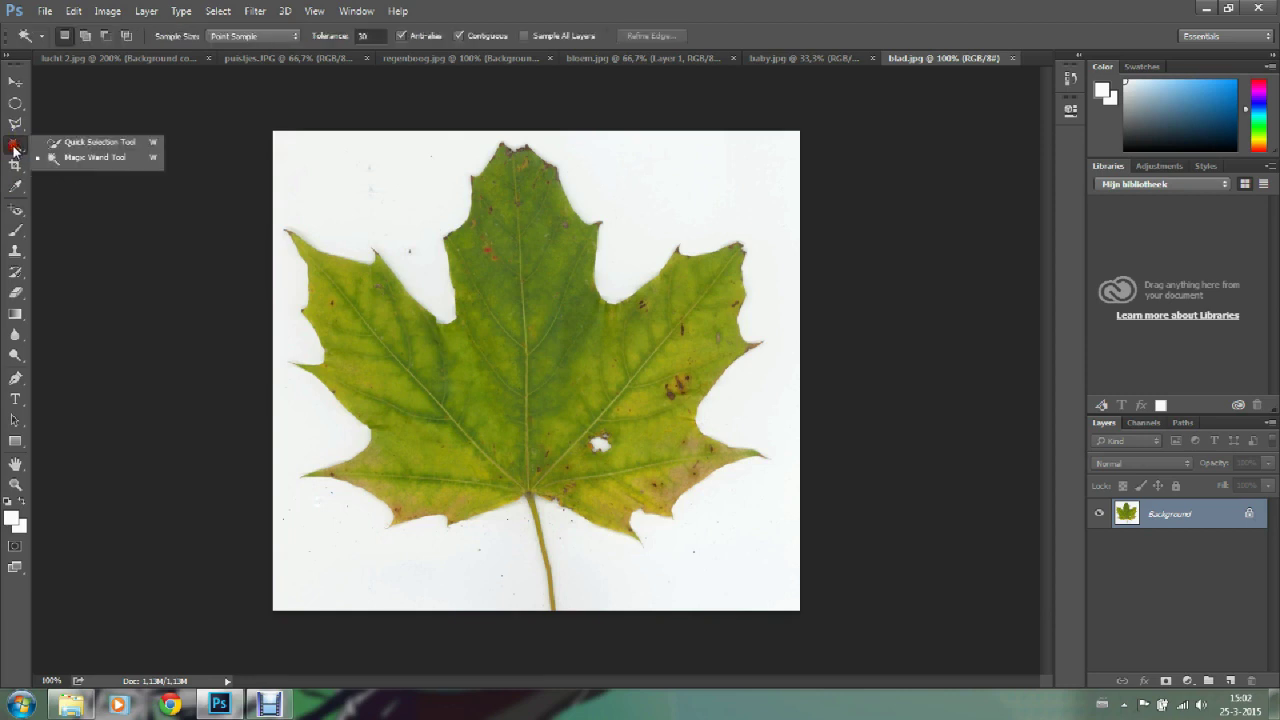
click(632, 205)
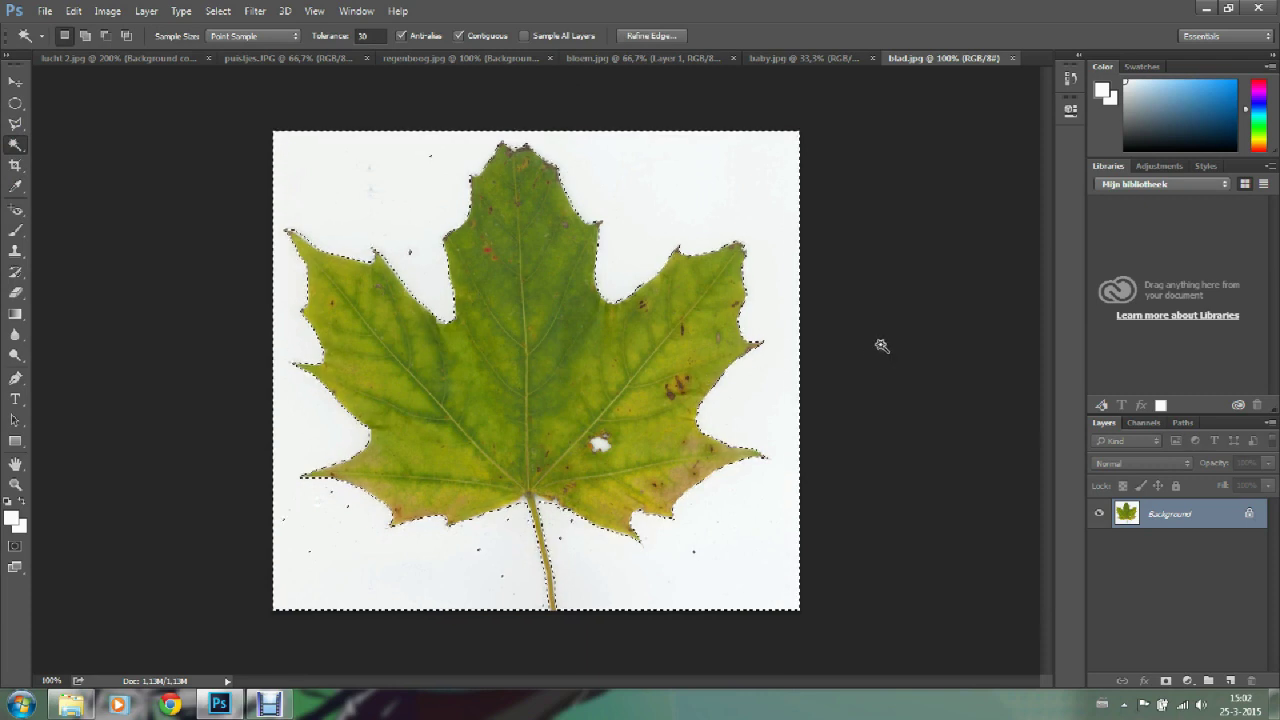
- Try a content-aware fill of the leaf background, undo it, and deselect with the Elliptical Marquee
key(Delete)
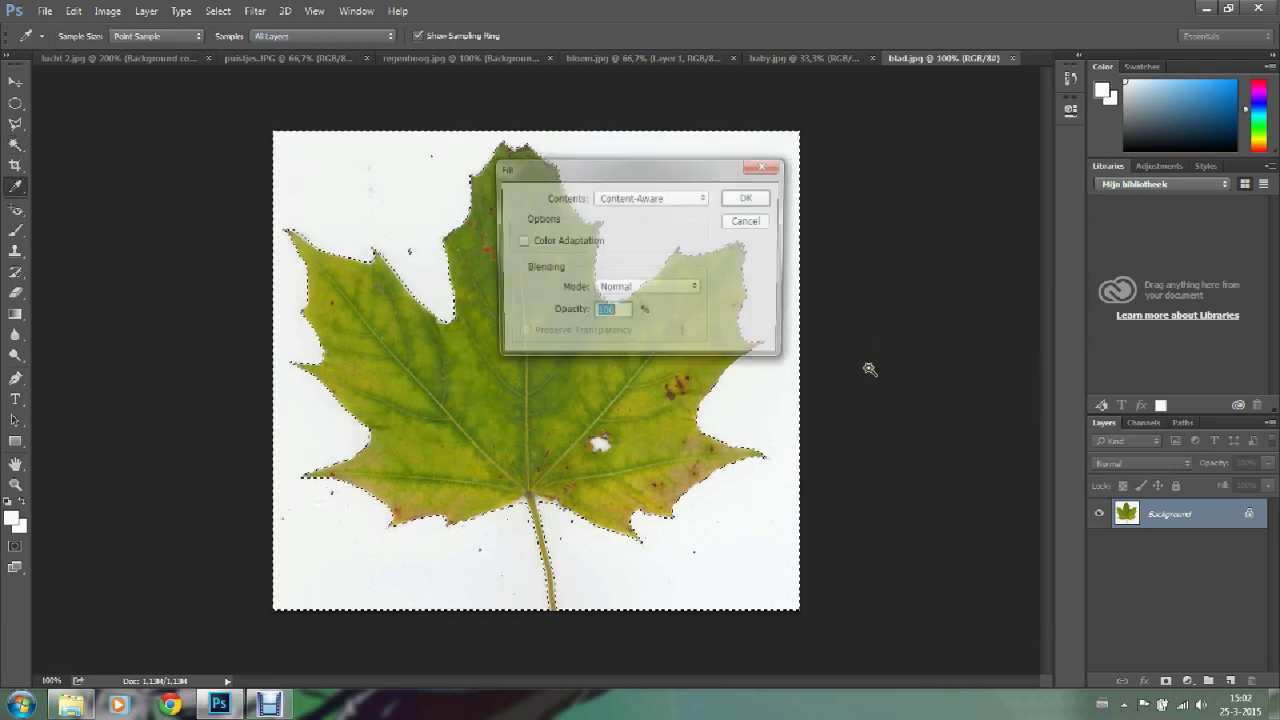
click(752, 197)
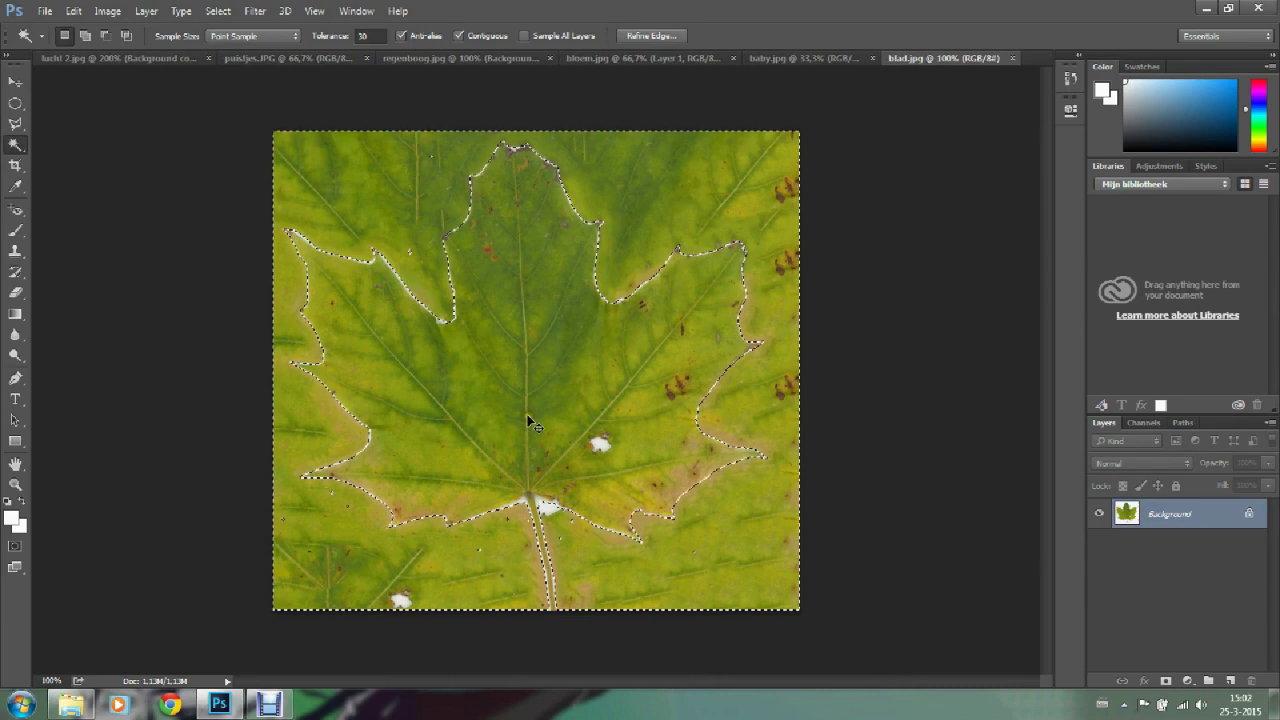
key(ctrl+z)
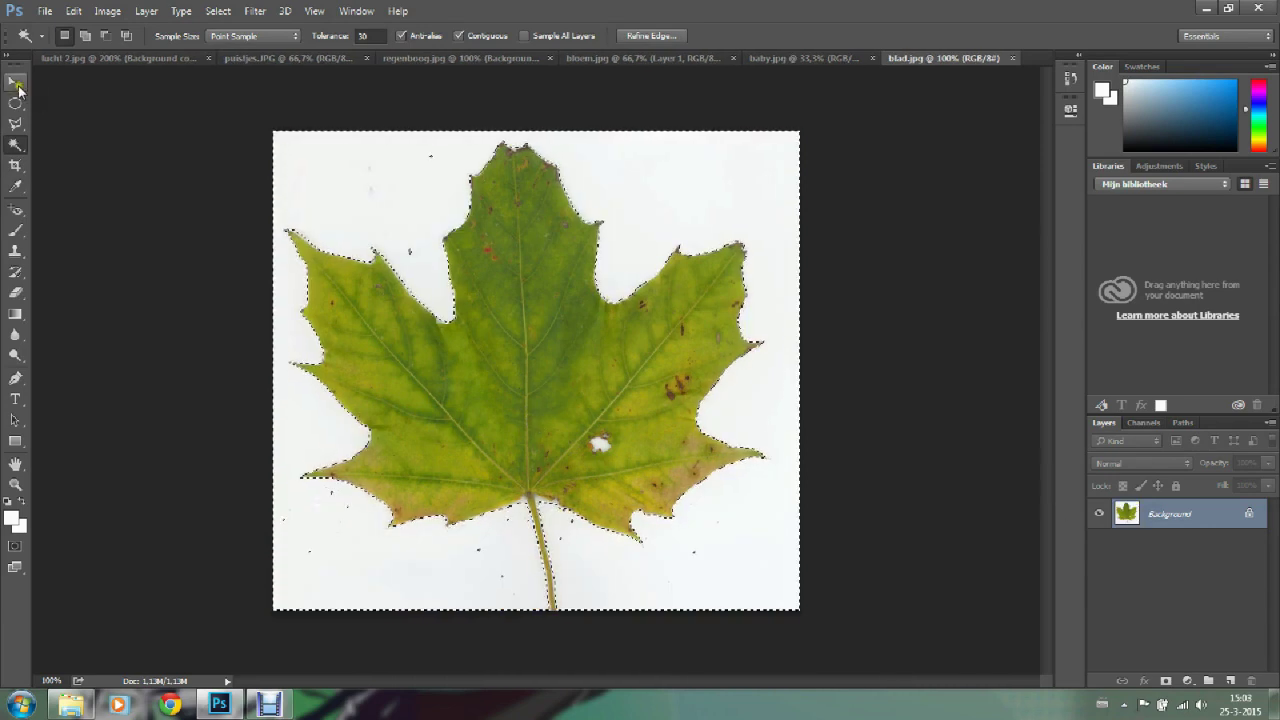
click(15, 81)
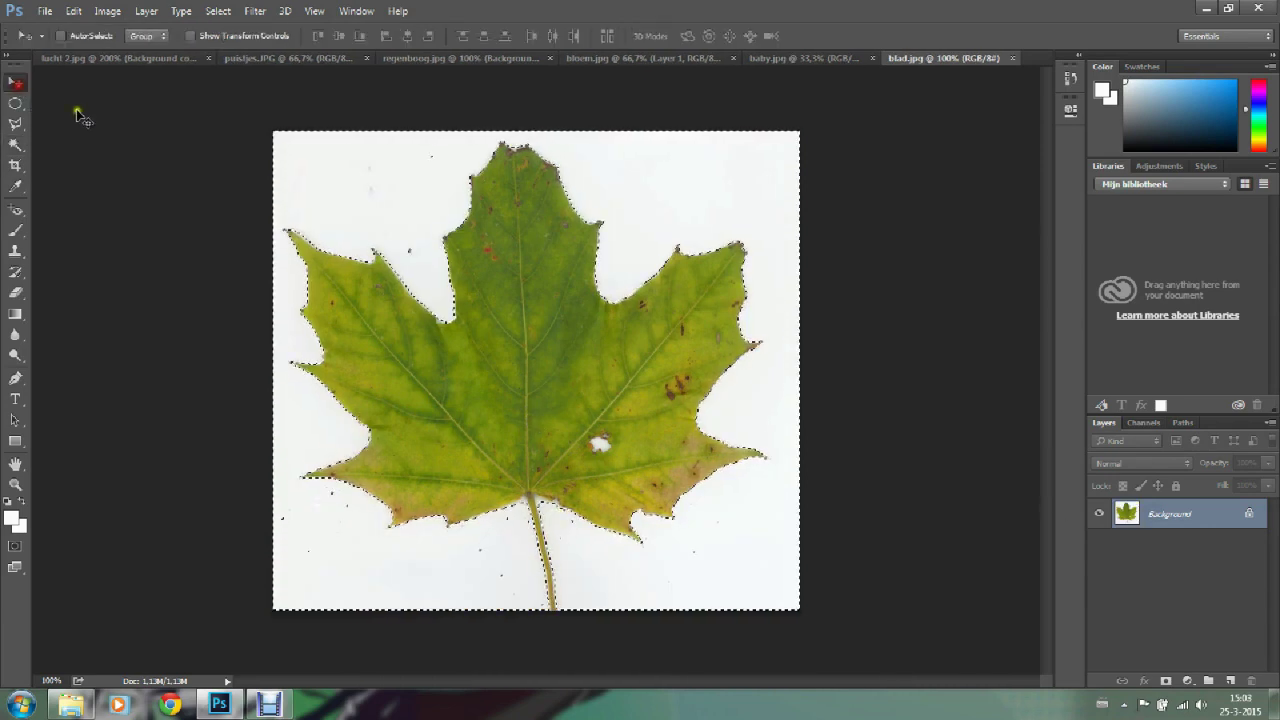
click(15, 103)
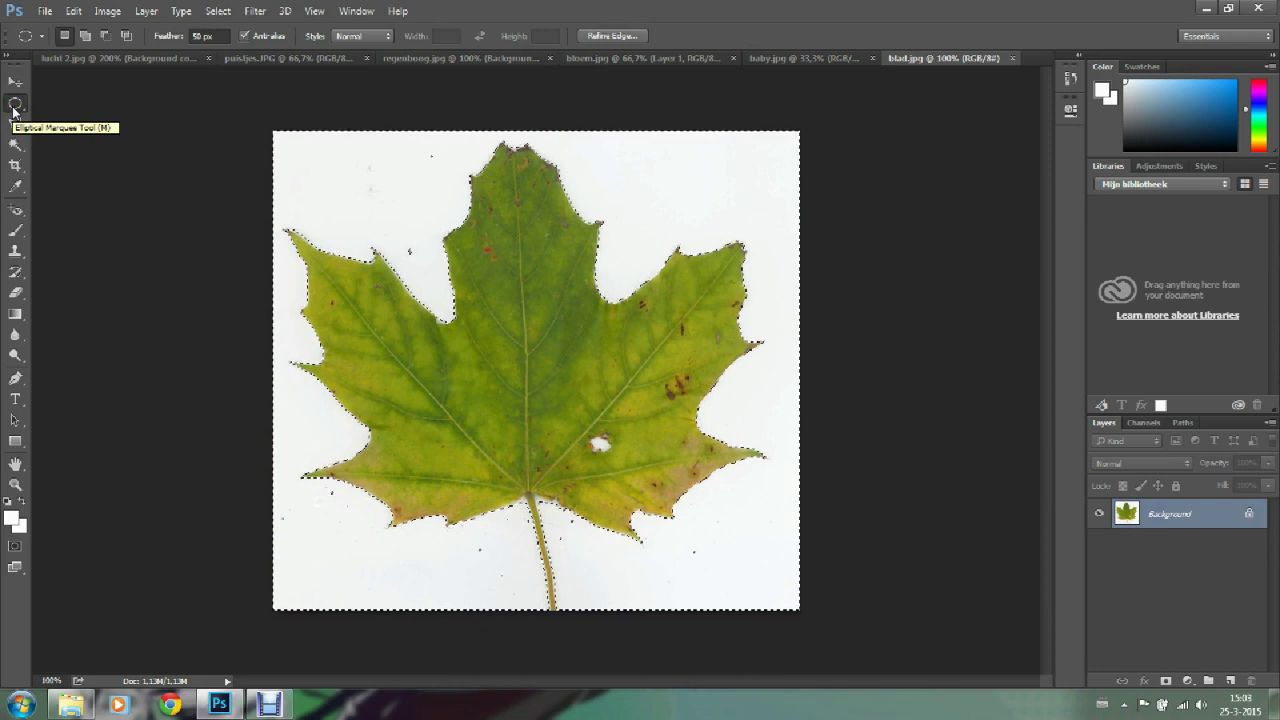
click(60, 105)
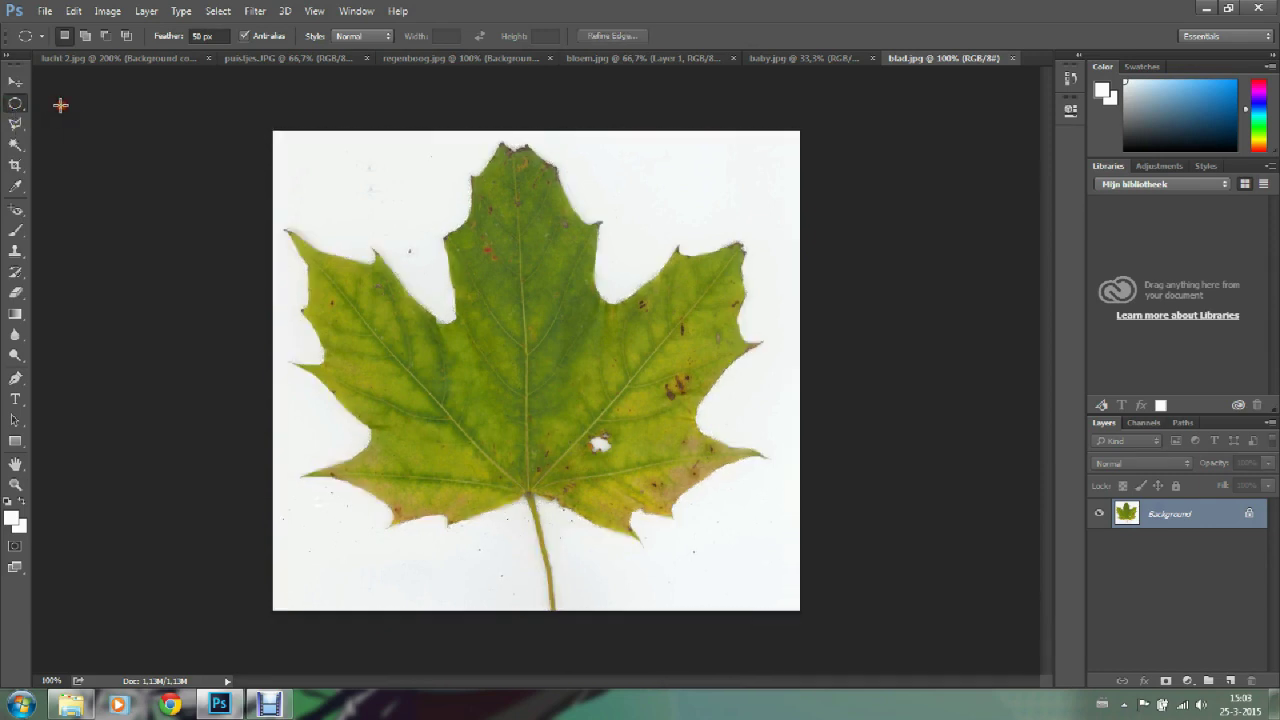
- Duplicate the leaf's Background layer as Background copy and clear the layer selection
right_click(1190, 512)
click(1144, 360)
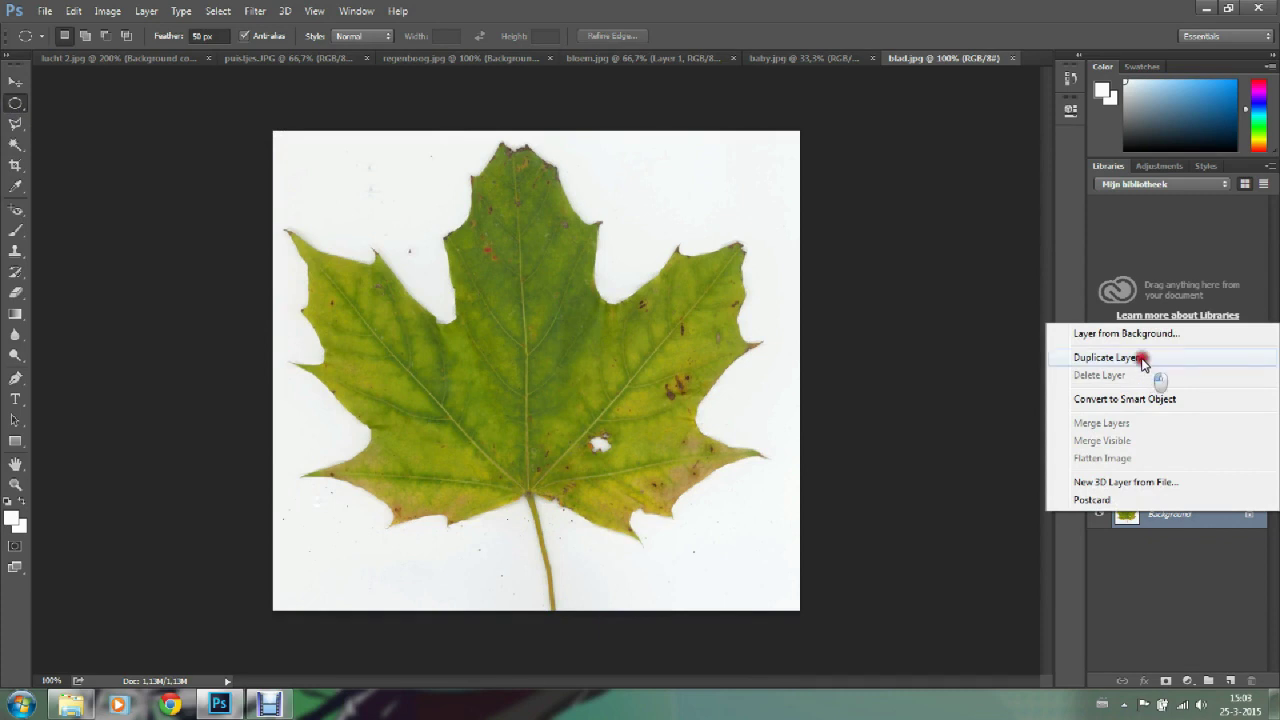
click(772, 214)
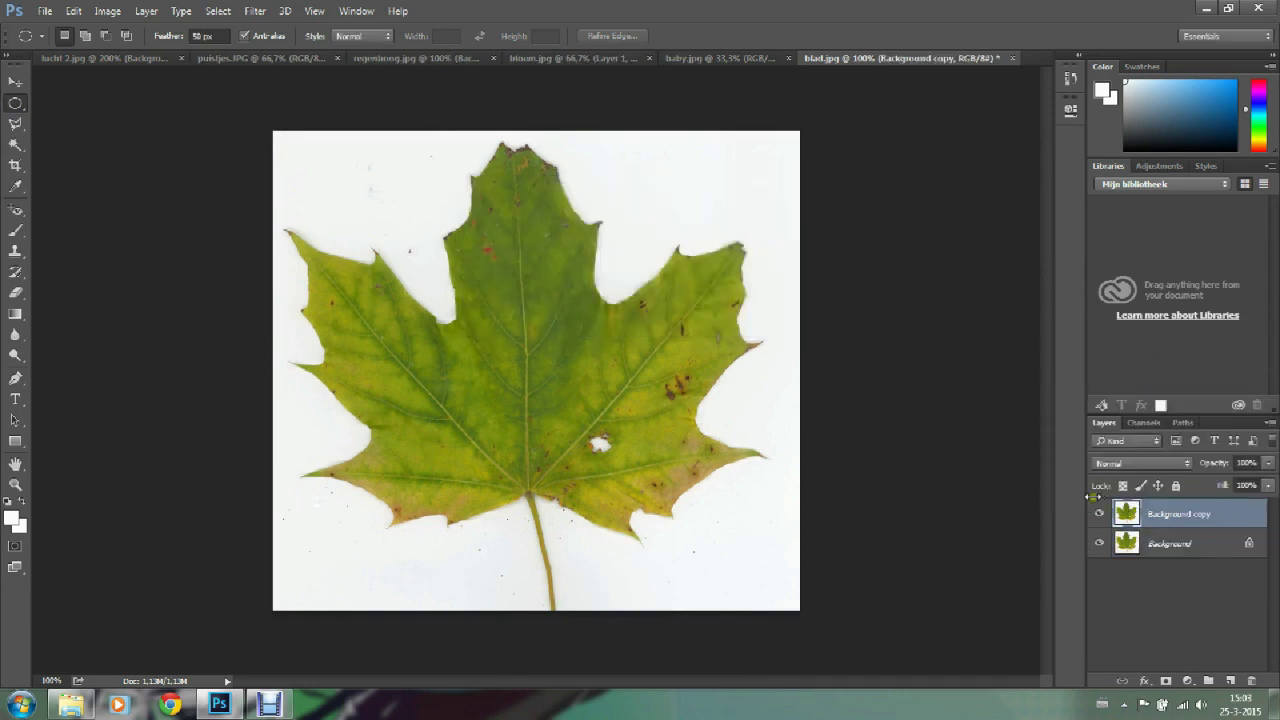
click(1140, 595)
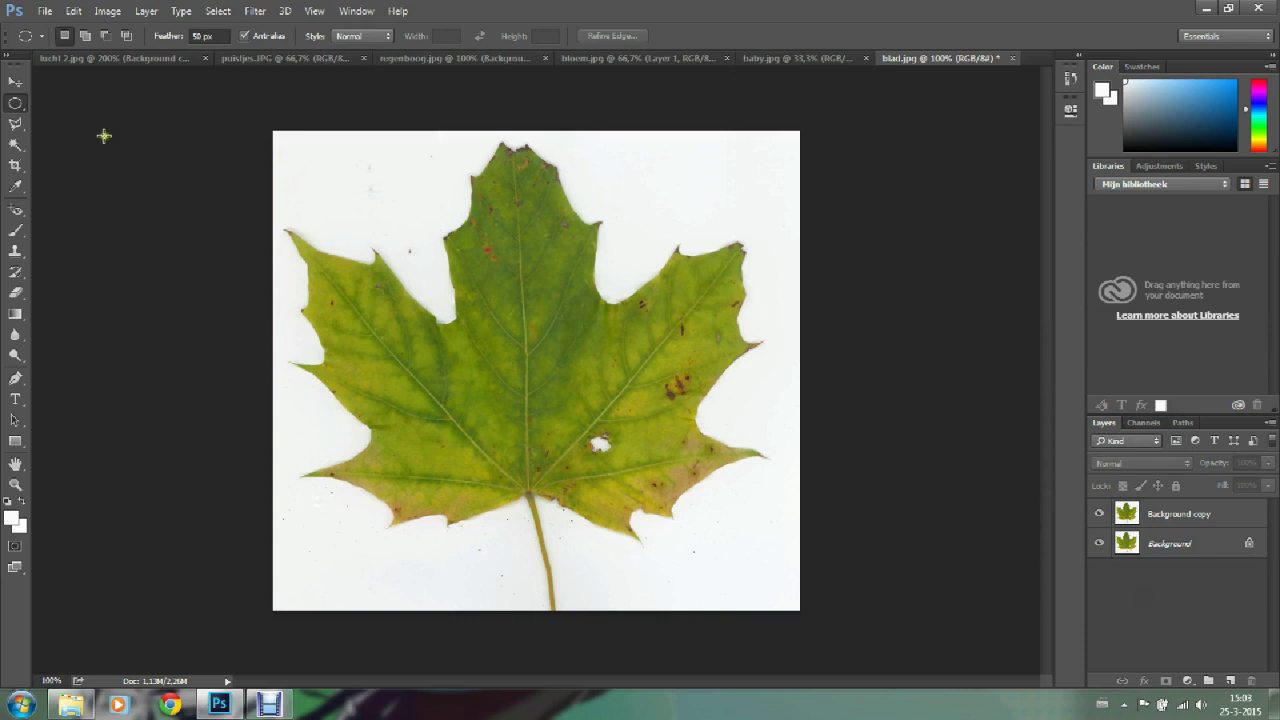
- Set the Magic Wand Tolerance to 30, dismissing the no-layer-selected error
click(15, 146)
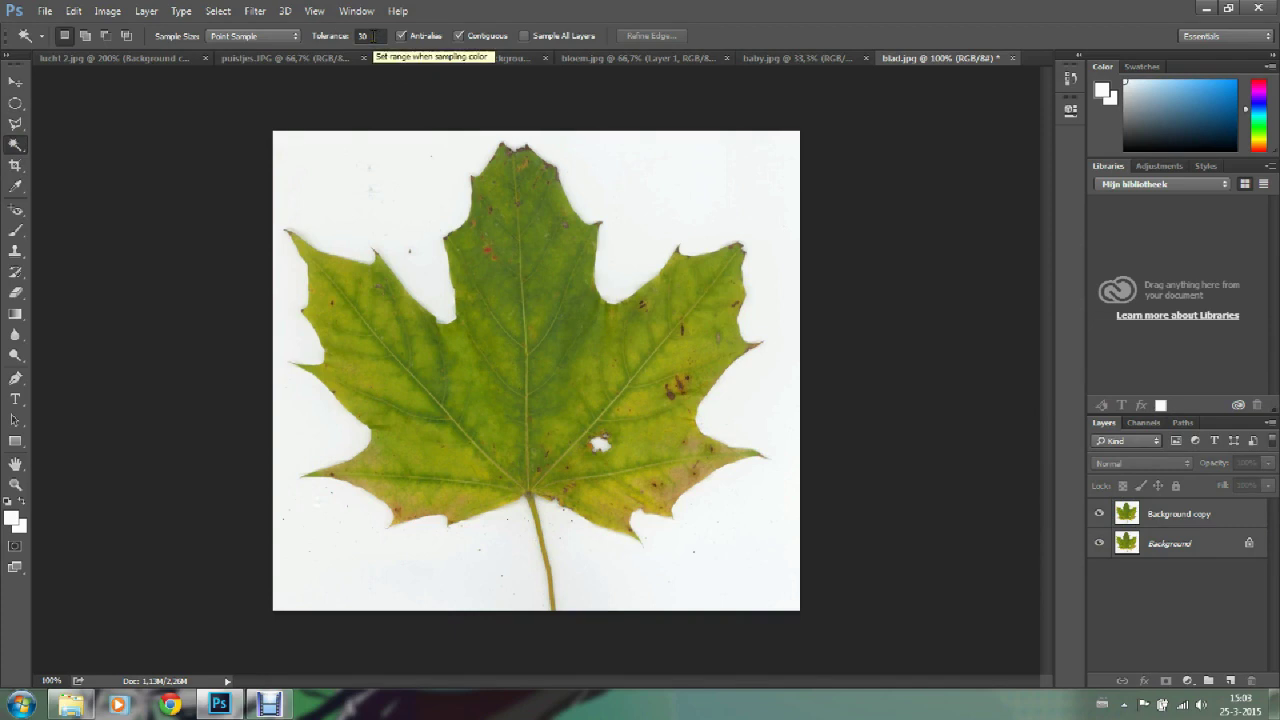
double_click(376, 35)
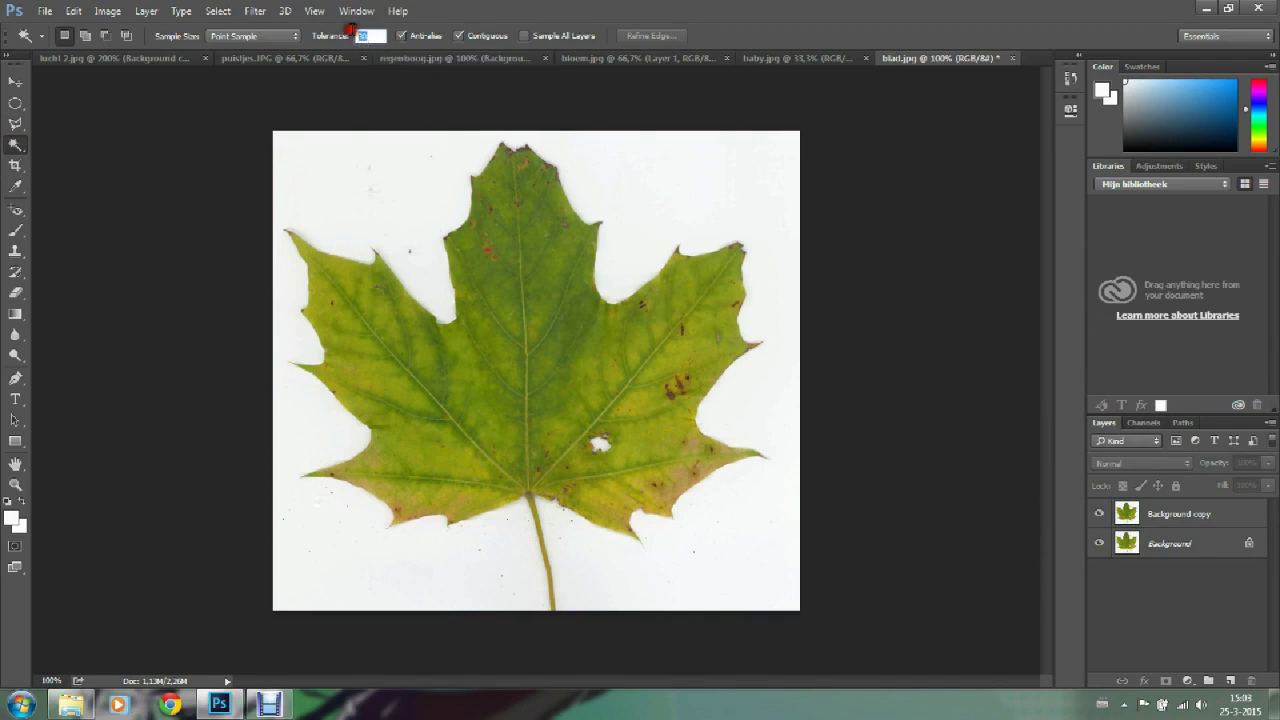
click(355, 100)
click(618, 268)
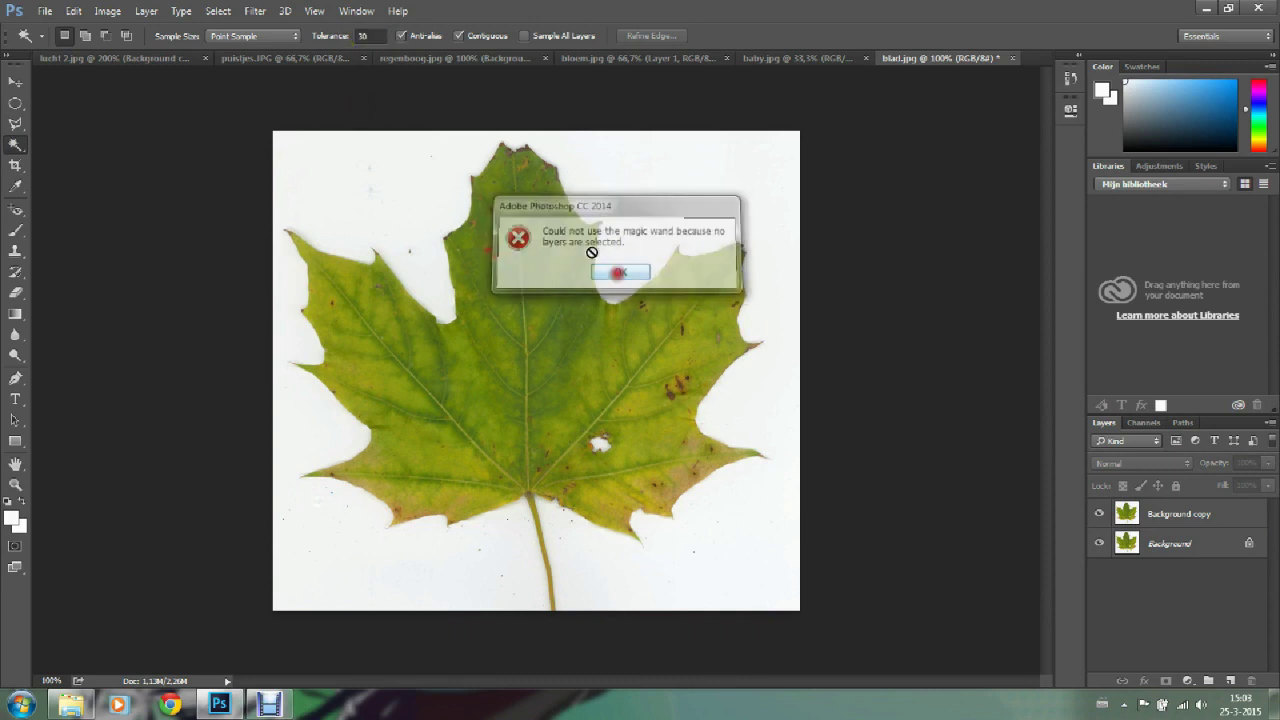
double_click(362, 36)
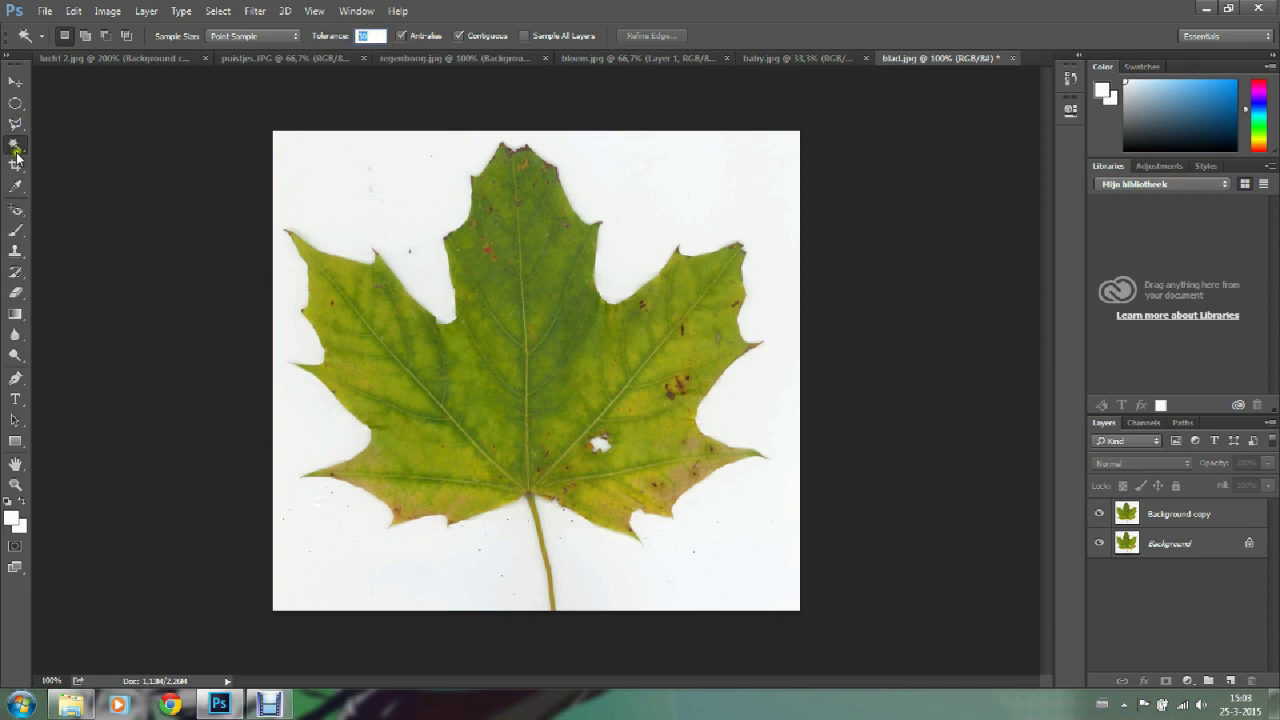
- Magic Wand-select the white around the leaf on Background copy, then undo the trial deletion in History
text(30)
click(1182, 514)
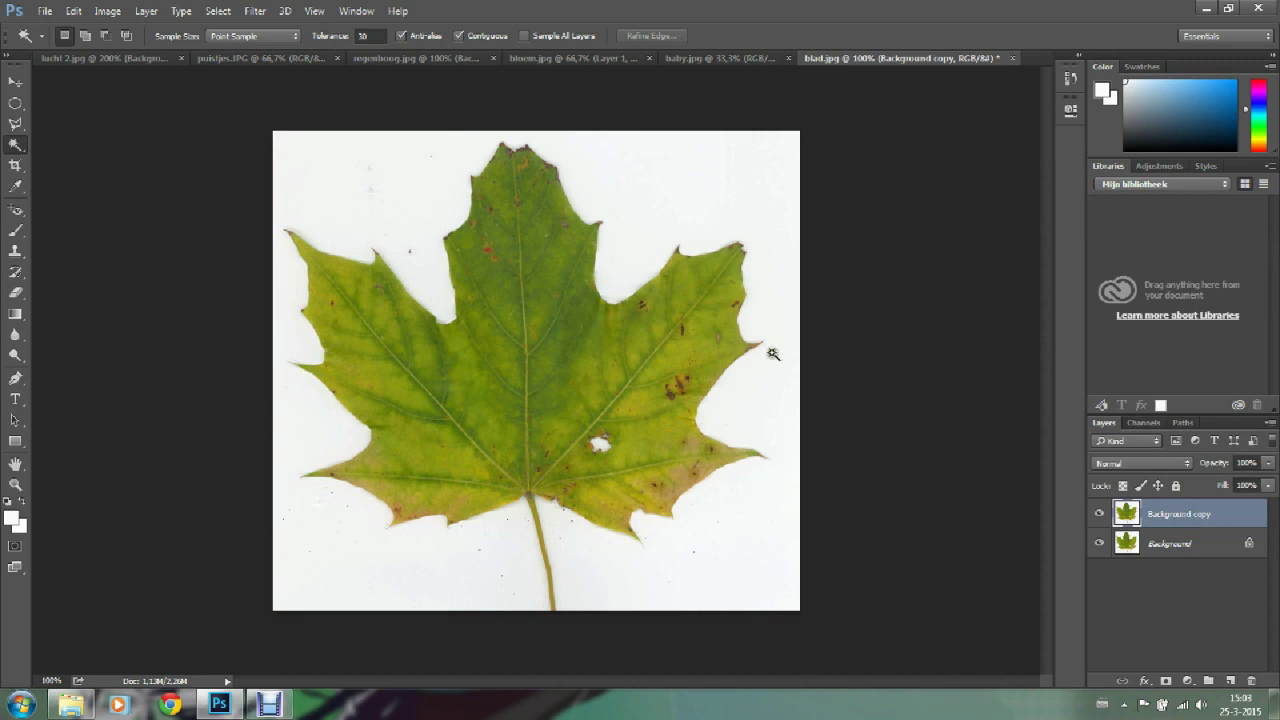
click(704, 198)
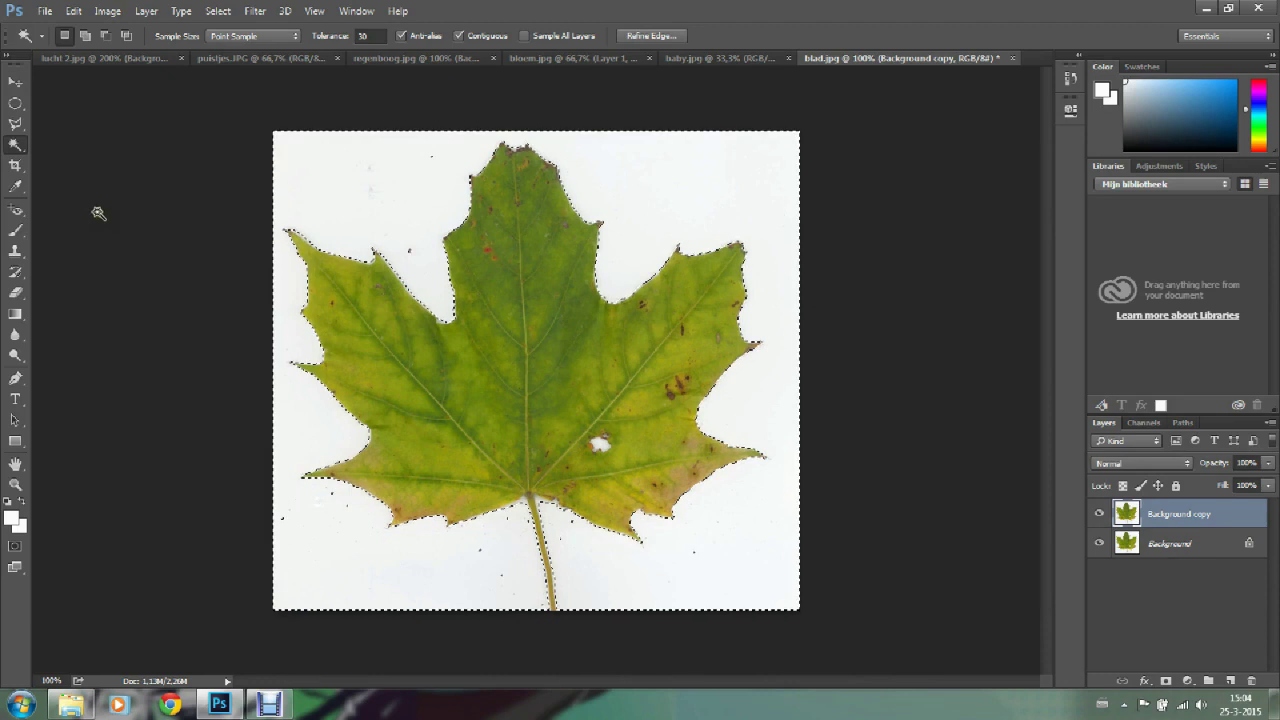
click(1098, 544)
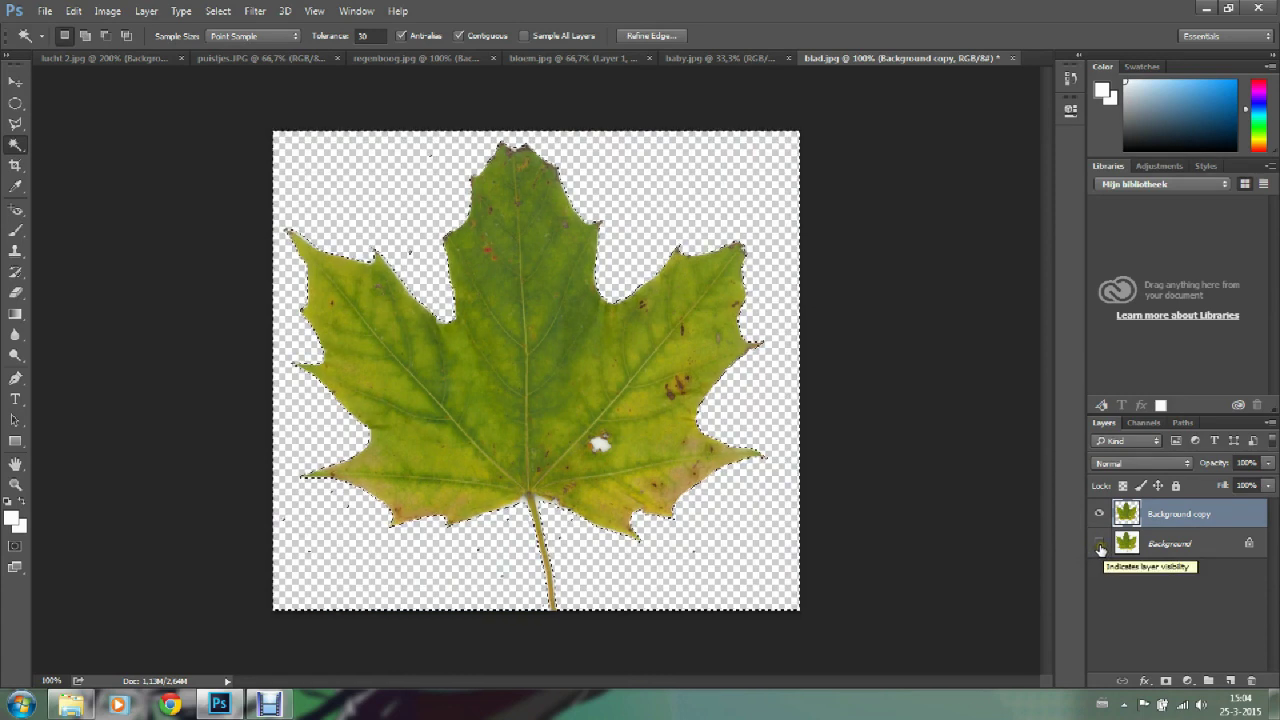
click(1099, 543)
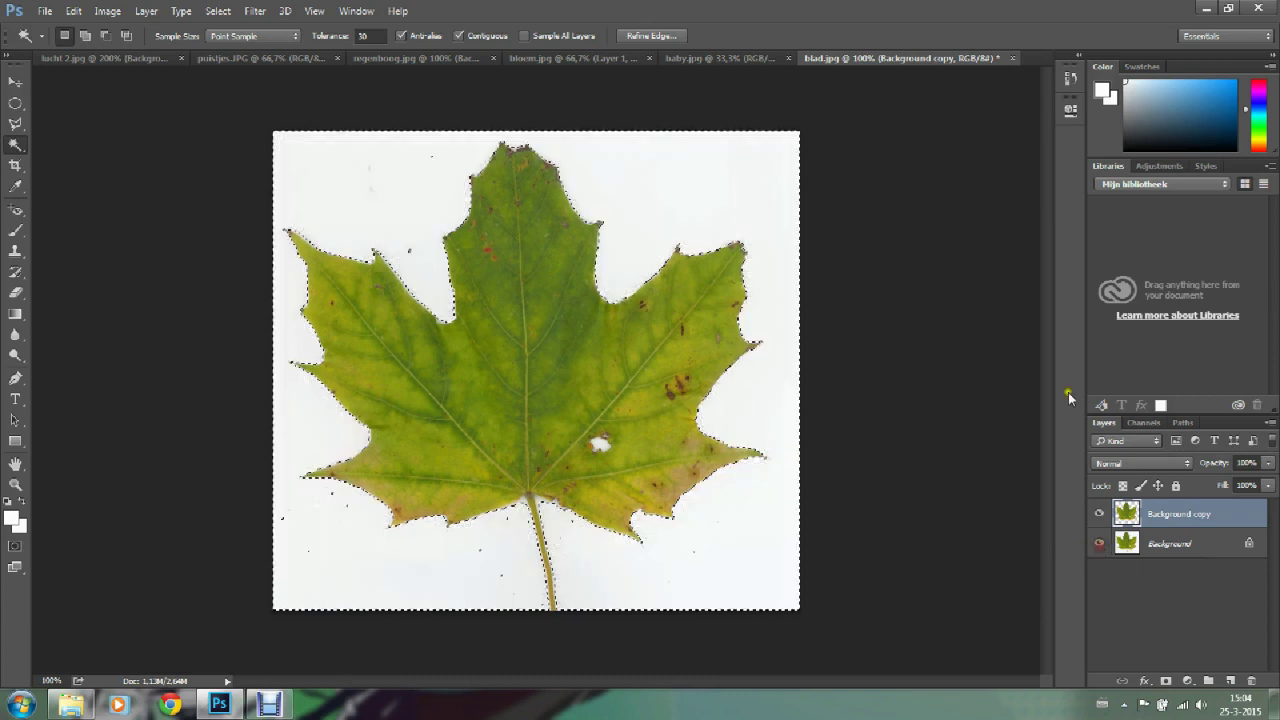
click(1070, 78)
click(963, 189)
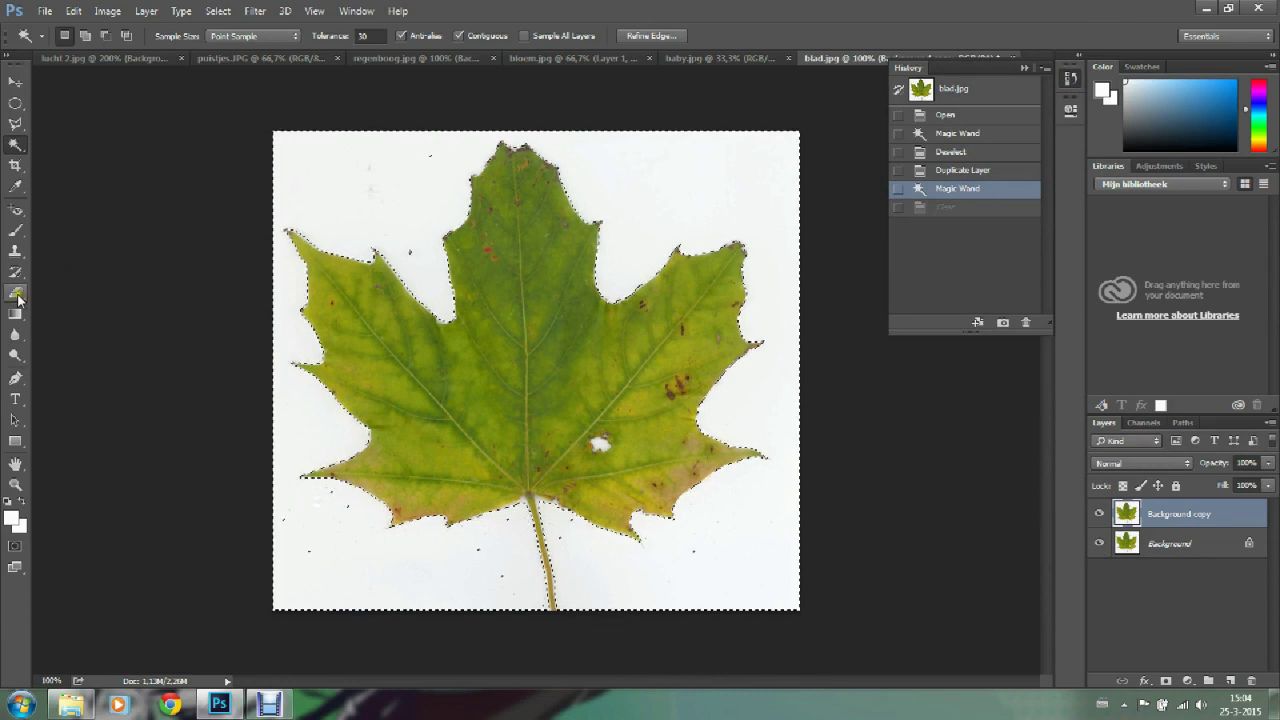
- Choose the Eraser tool with a 421 px brush
click(15, 293)
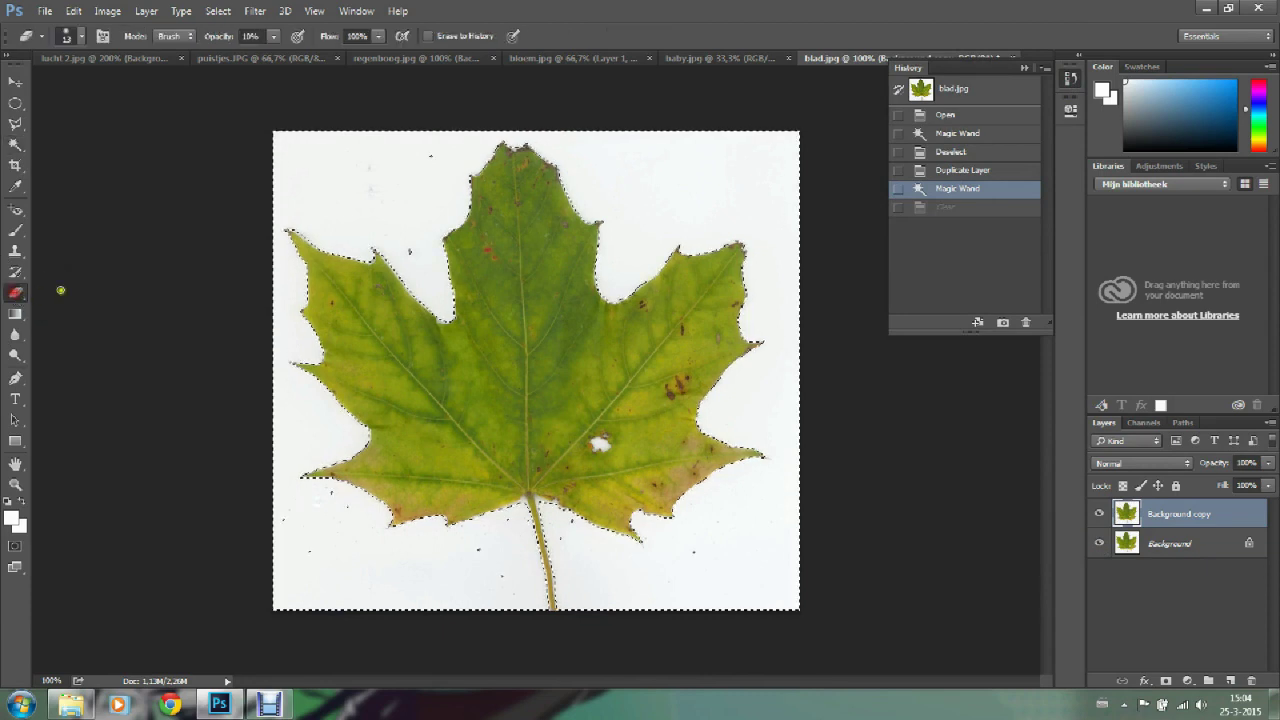
click(84, 37)
drag(92, 88, 163, 88)
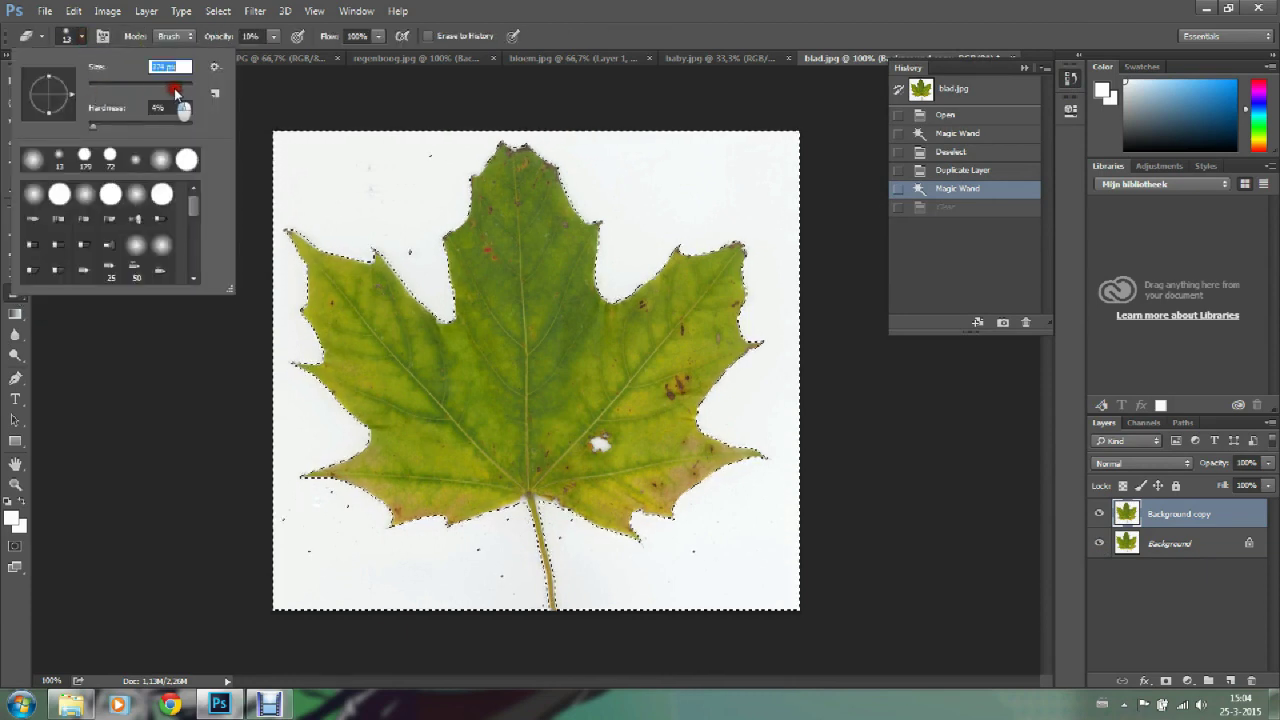
click(358, 181)
- Erase the white around the leaf, hiding the Background layer to check the erased areas
mouse_move(358, 181)
mouse_down()
mouse_move(705, 517)
mouse_move(371, 380)
mouse_move(309, 246)
mouse_move(820, 528)
mouse_move(795, 181)
mouse_move(343, 191)
mouse_move(526, 409)
mouse_up()
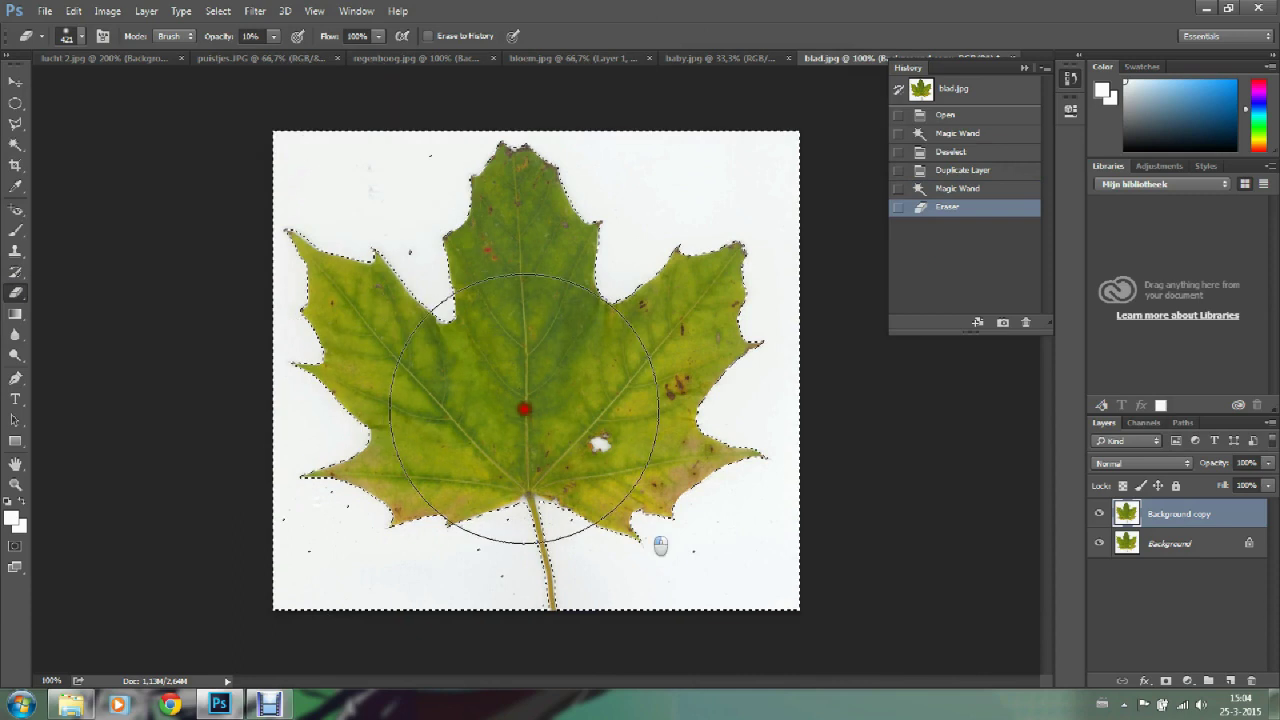
click(1099, 543)
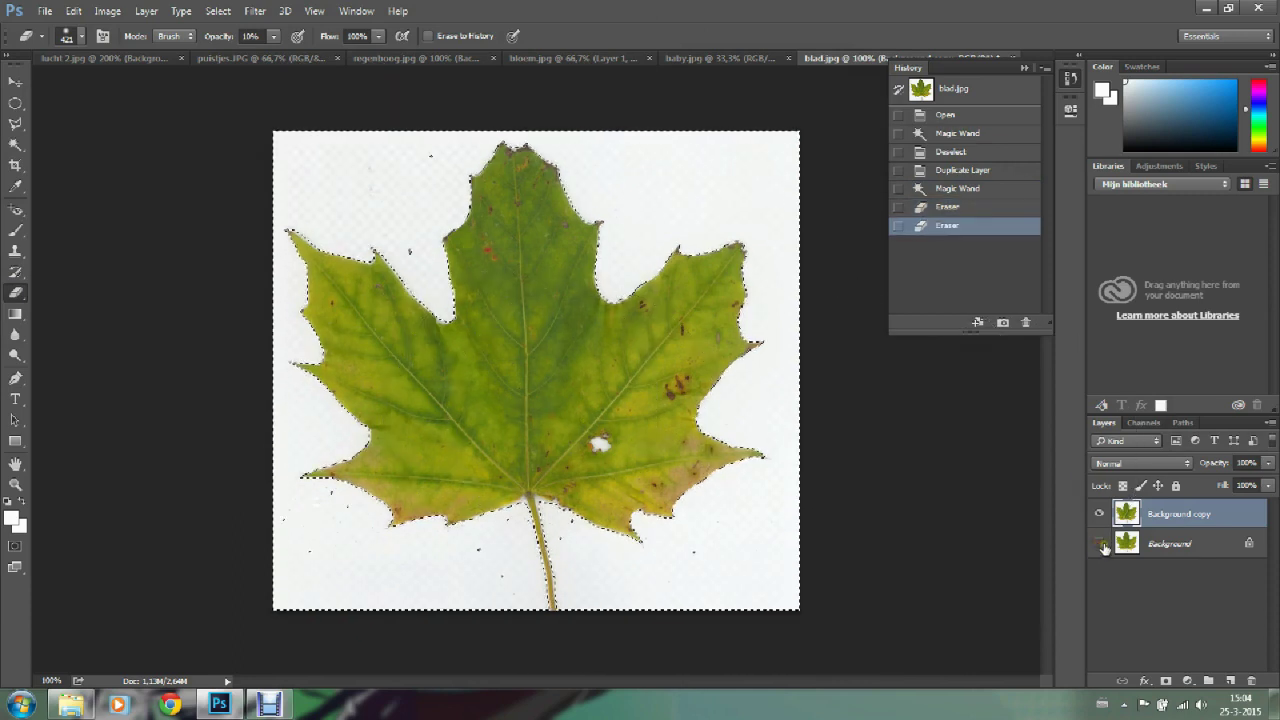
mouse_move(614, 543)
mouse_down()
mouse_move(297, 397)
mouse_move(728, 300)
mouse_move(452, 486)
mouse_move(394, 120)
mouse_move(851, 337)
mouse_move(394, 563)
mouse_move(358, 418)
mouse_move(371, 223)
mouse_up()
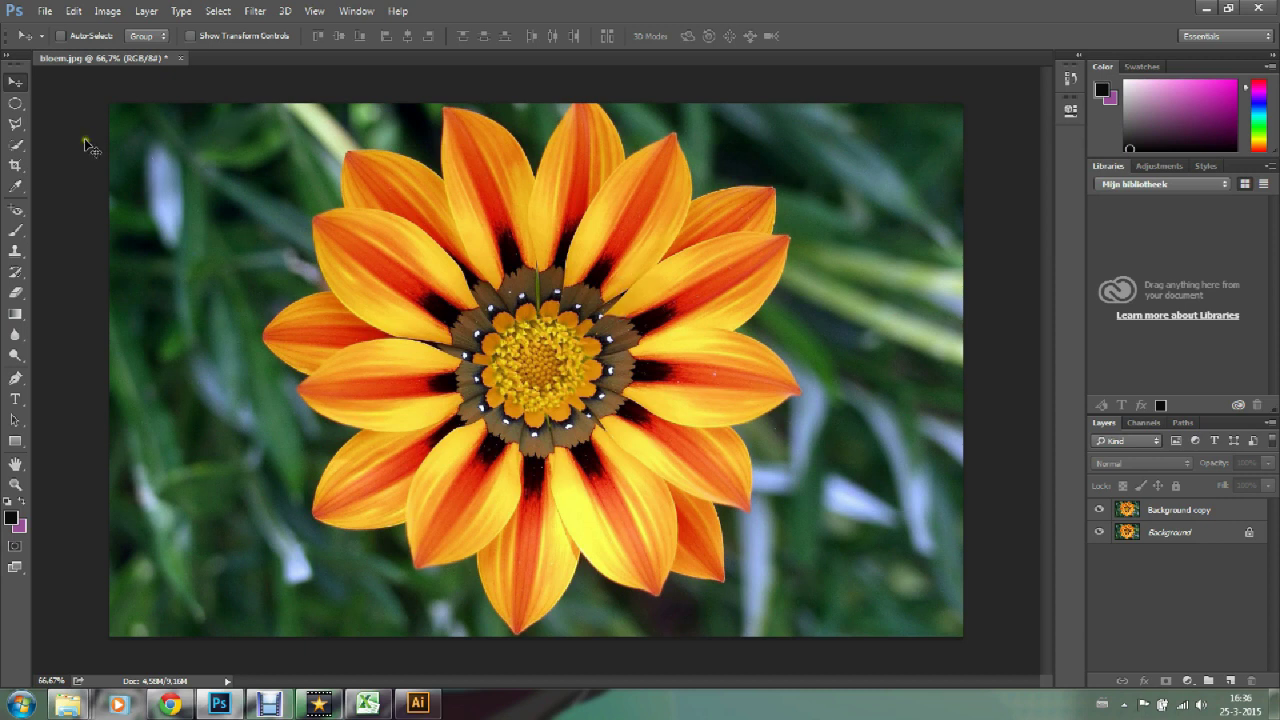
- Quick-select the orange flower on Background copy, Alt-subtracting at the right-hand petal edge
click(1172, 514)
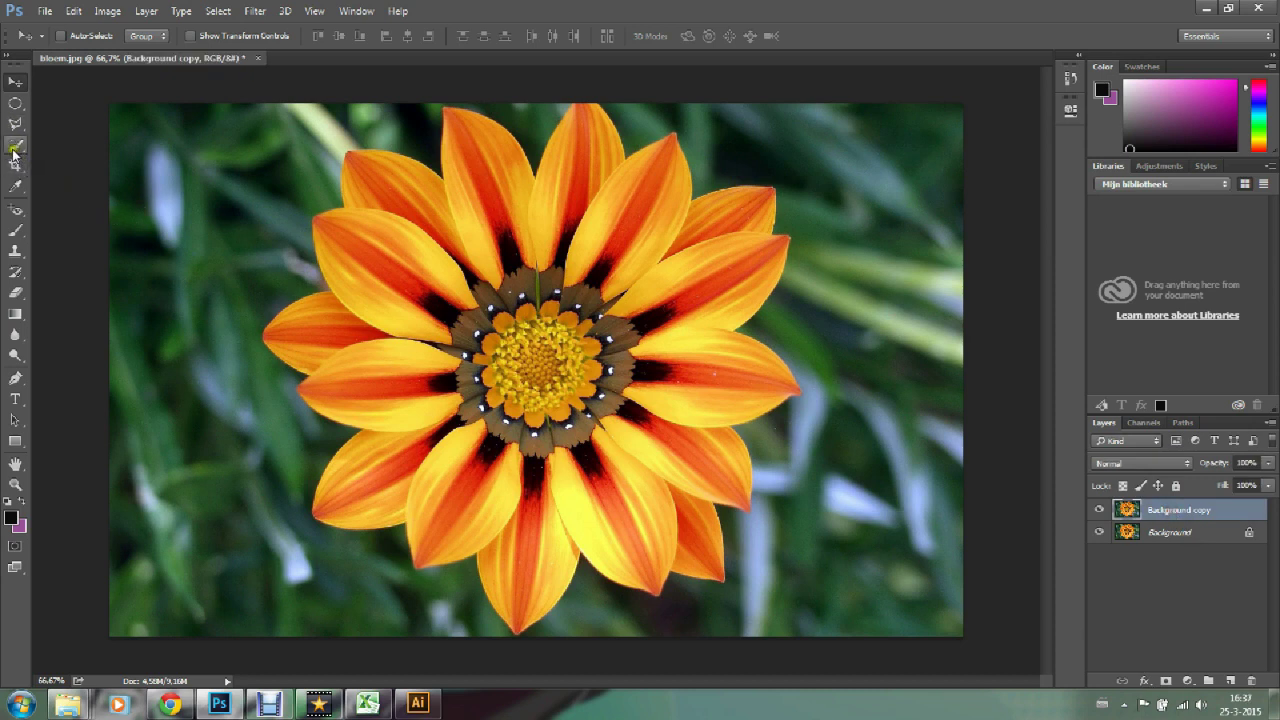
click(14, 147)
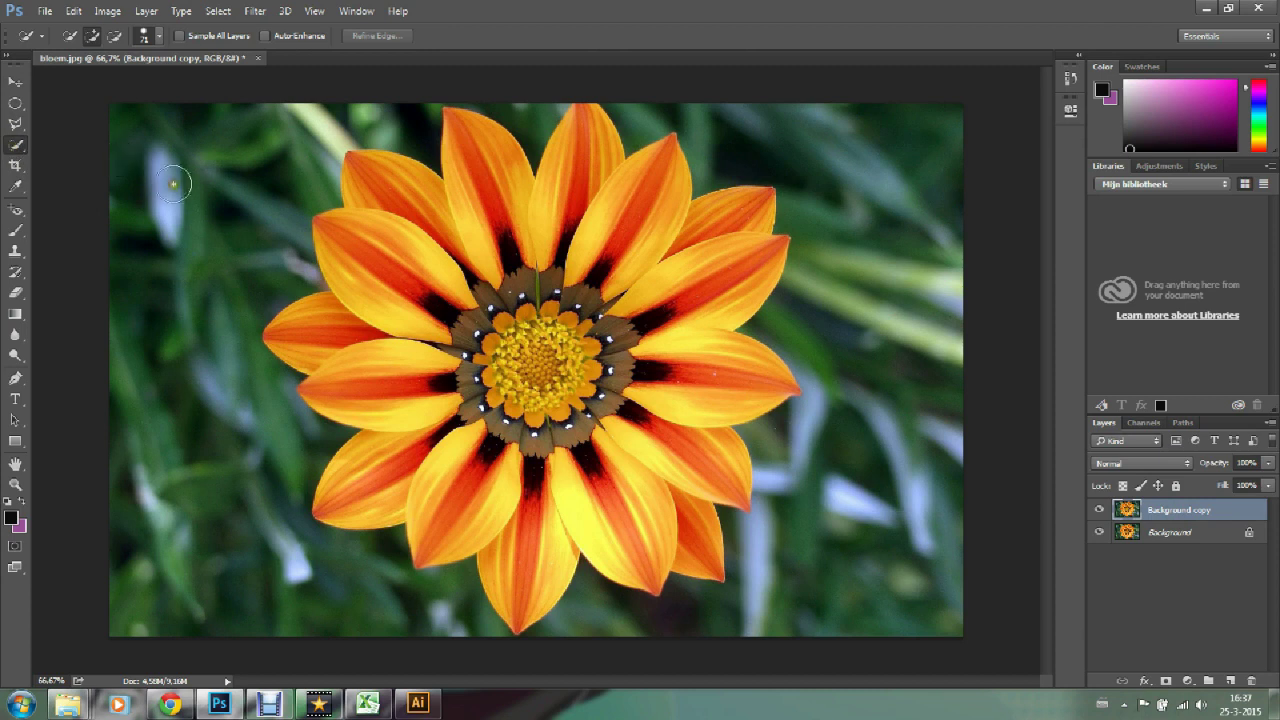
mouse_move(443, 304)
mouse_down()
mouse_move(486, 289)
mouse_move(626, 449)
mouse_move(520, 428)
mouse_move(468, 284)
mouse_move(600, 345)
mouse_move(575, 340)
mouse_move(557, 471)
mouse_move(432, 383)
mouse_up()
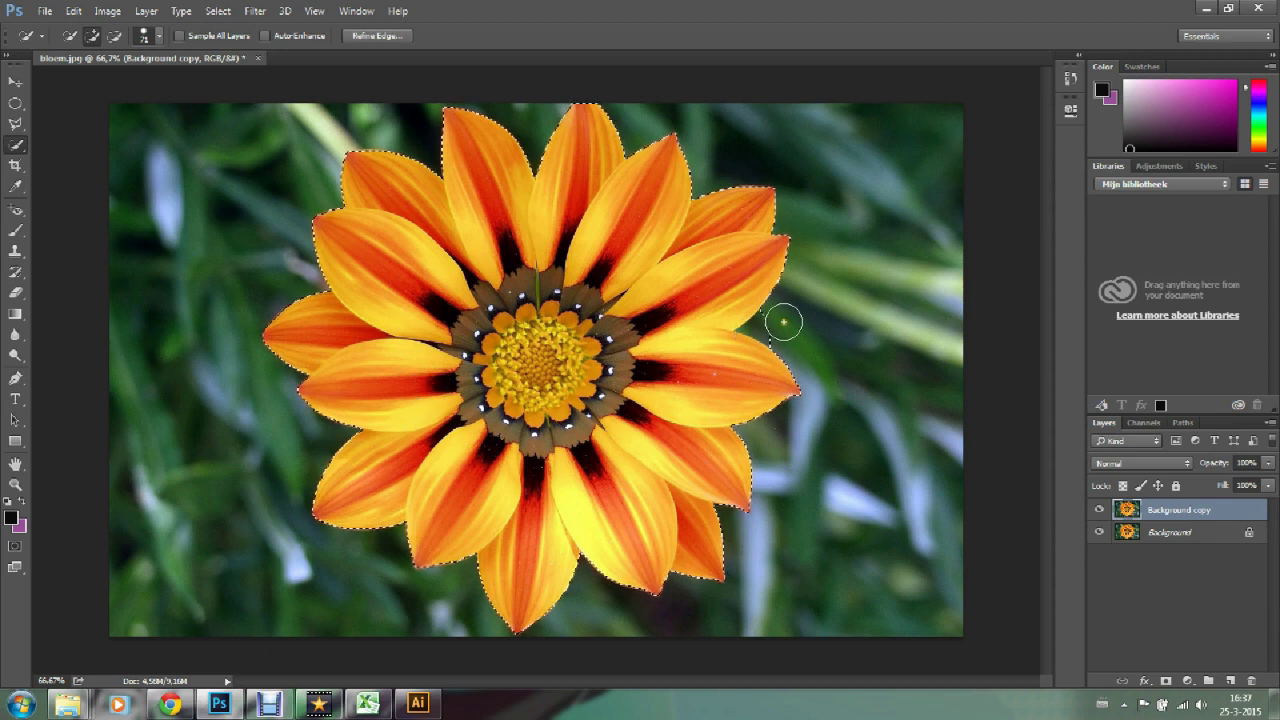
key(alt)
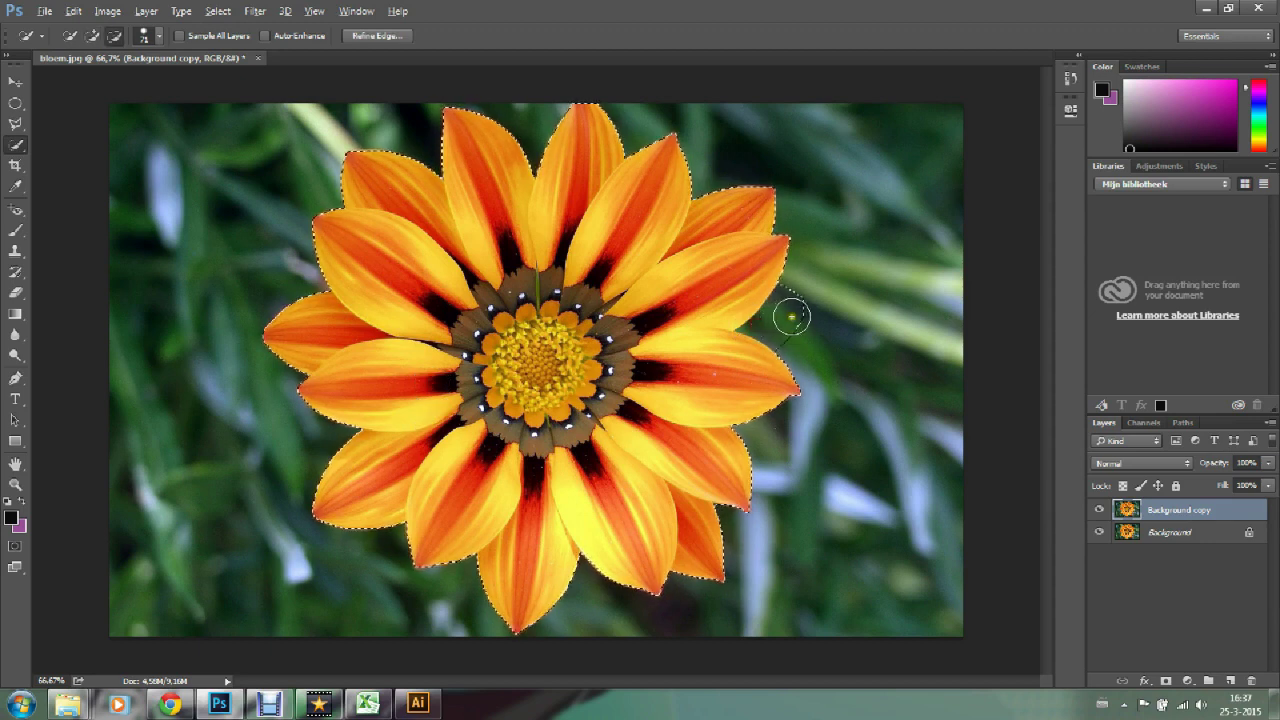
drag(772, 310, 714, 320)
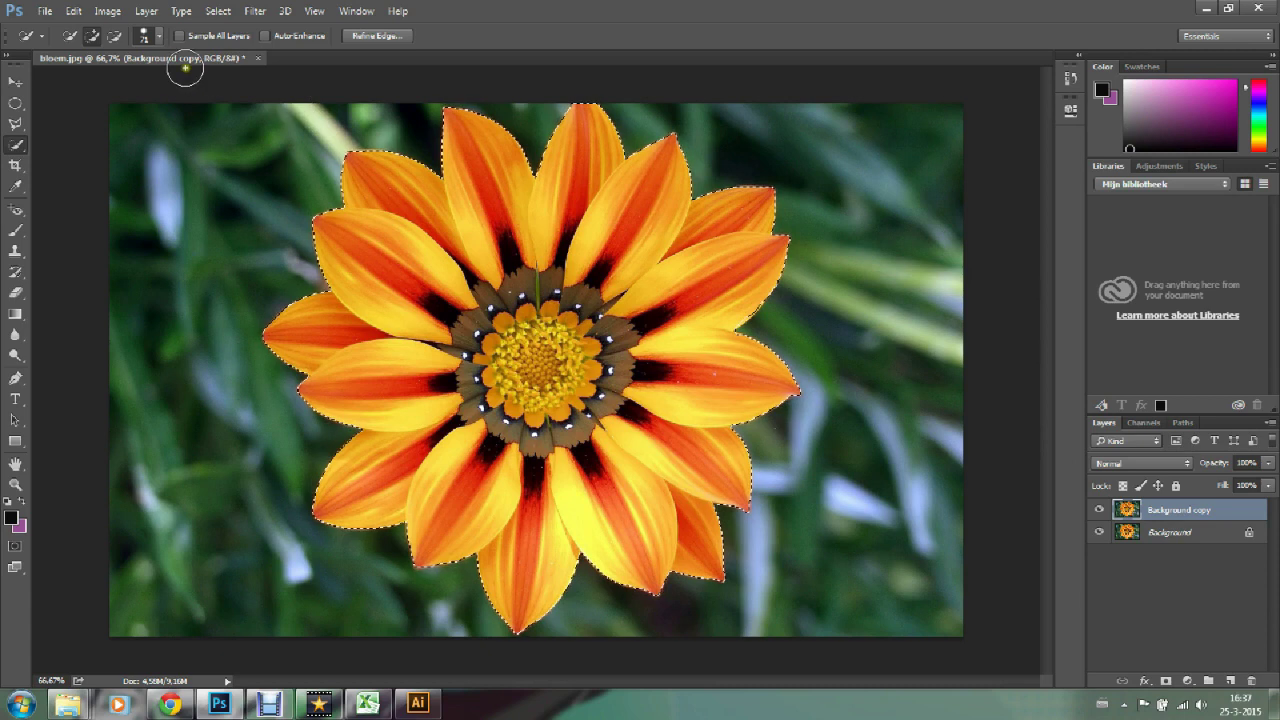
click(145, 11)
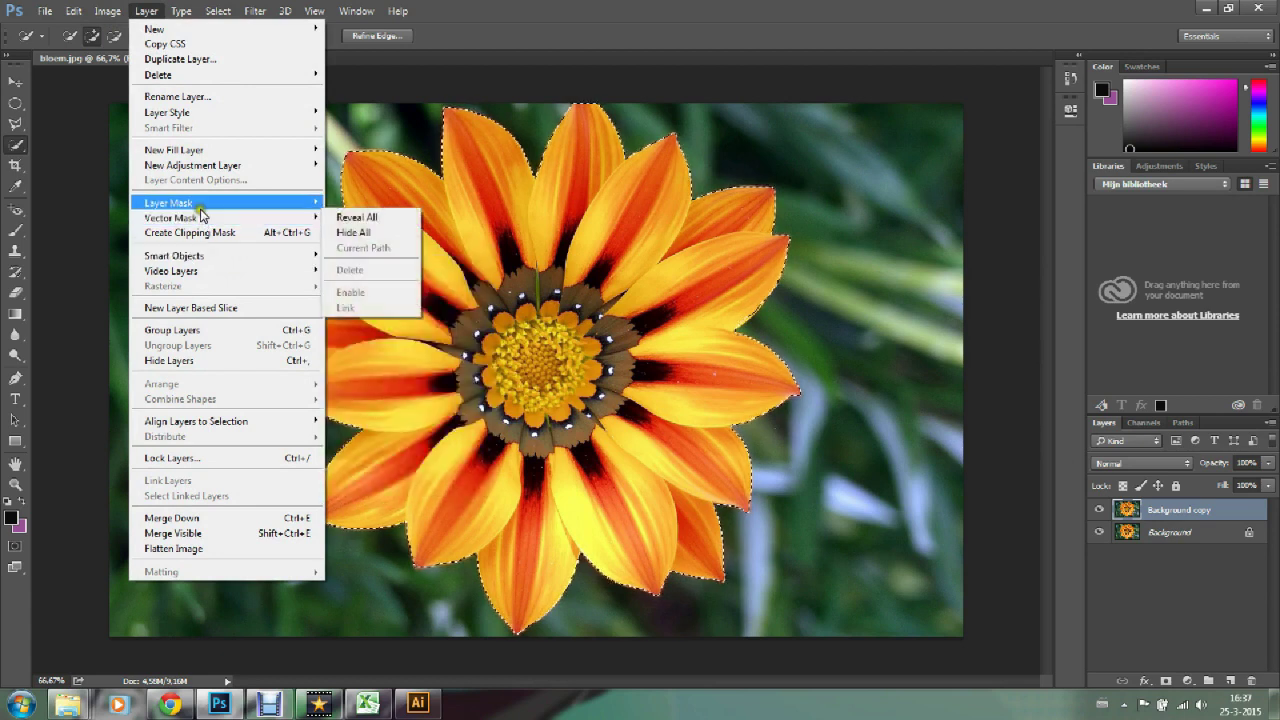
mouse_move(168, 202)
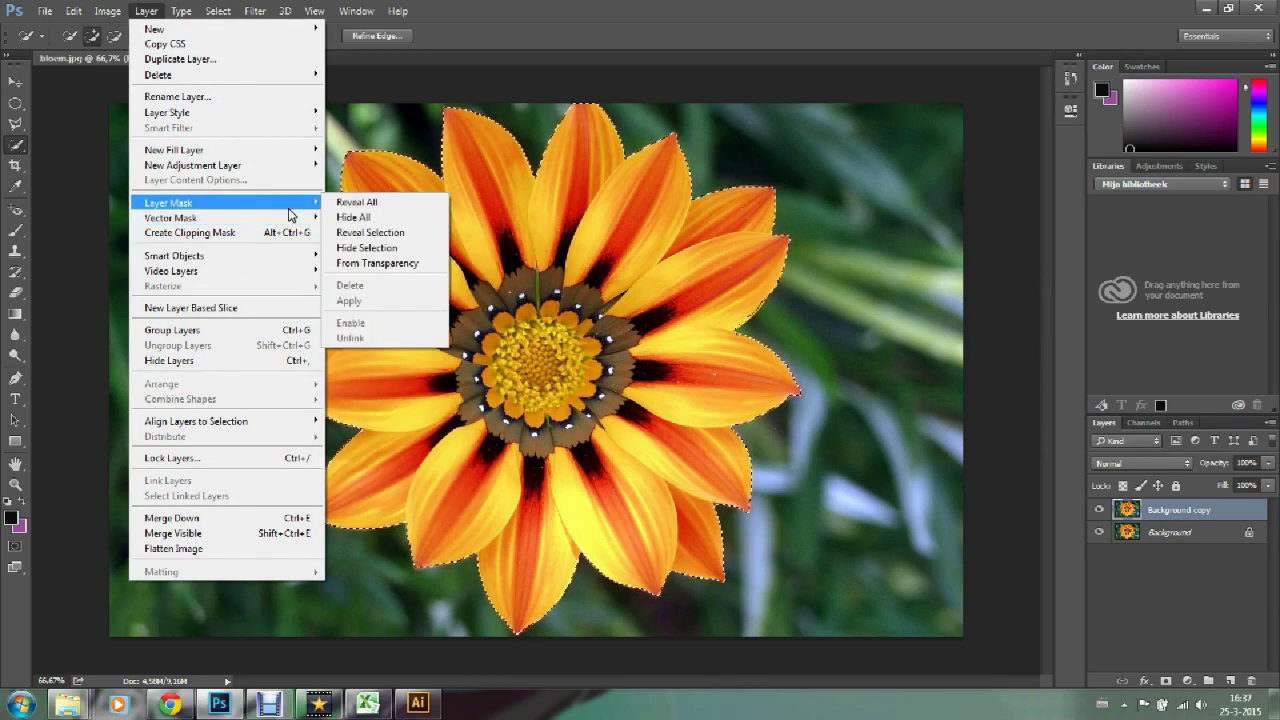
- Add a Reveal Selection layer mask to Background copy and toggle the Background layer to compare
click(372, 232)
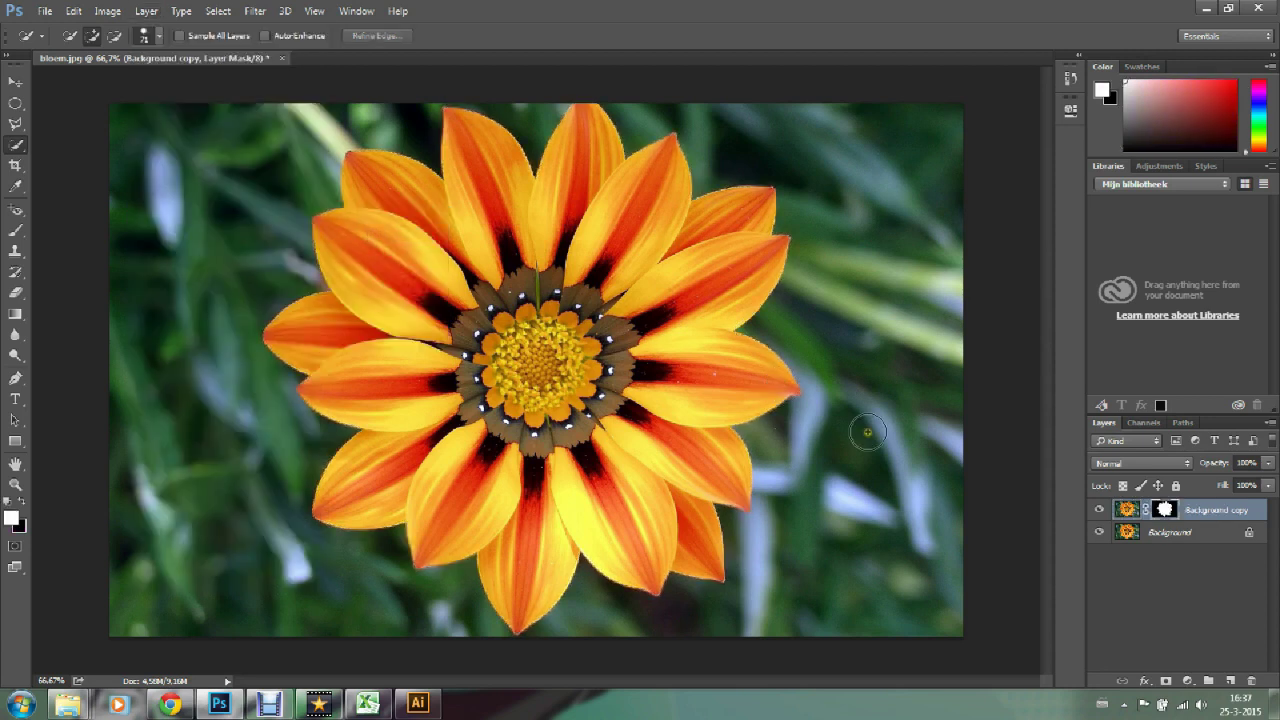
click(1101, 533)
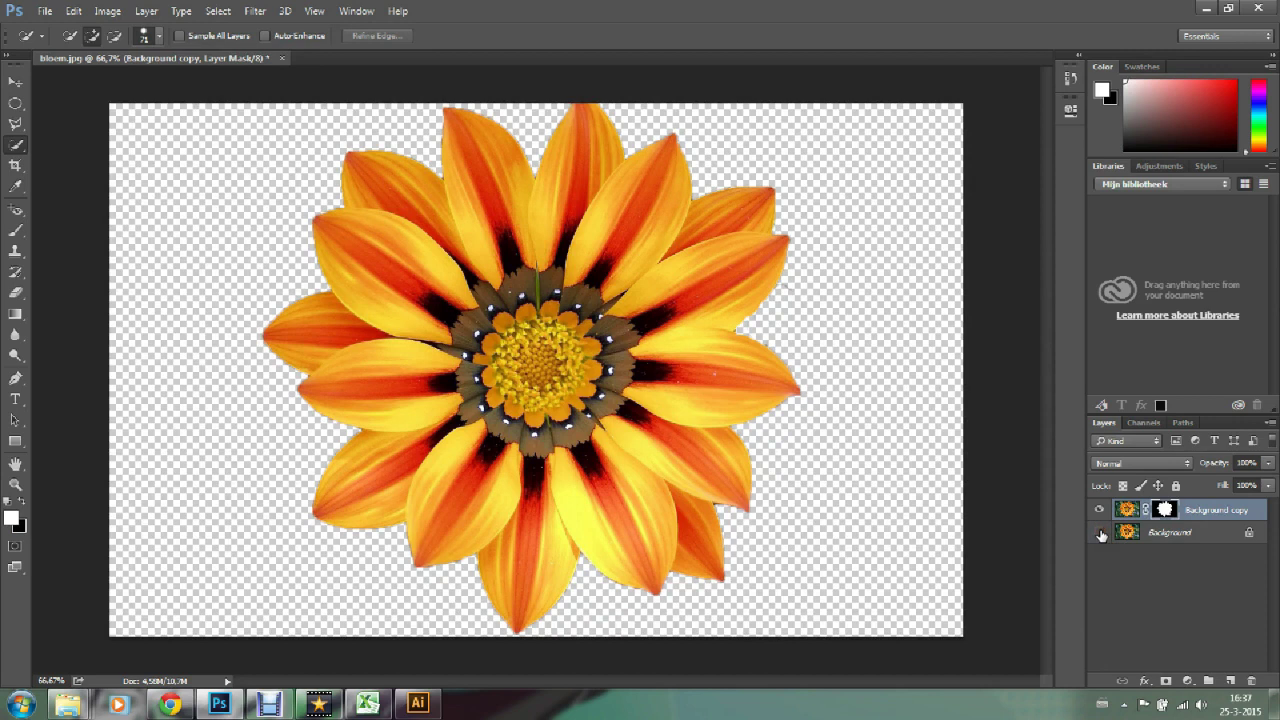
click(1101, 533)
click(1101, 533)
click(1101, 533)
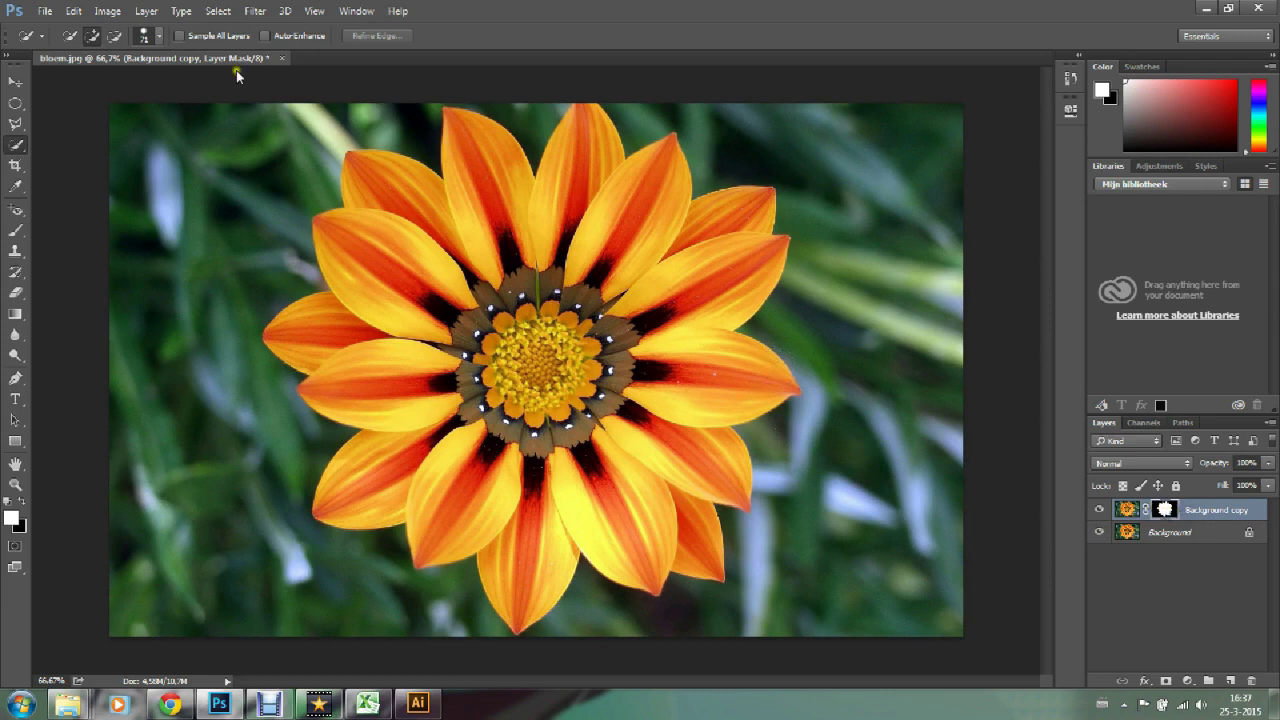
- Delete the flower layer's mask, toggle Background visibility, and pick the Move tool
click(146, 11)
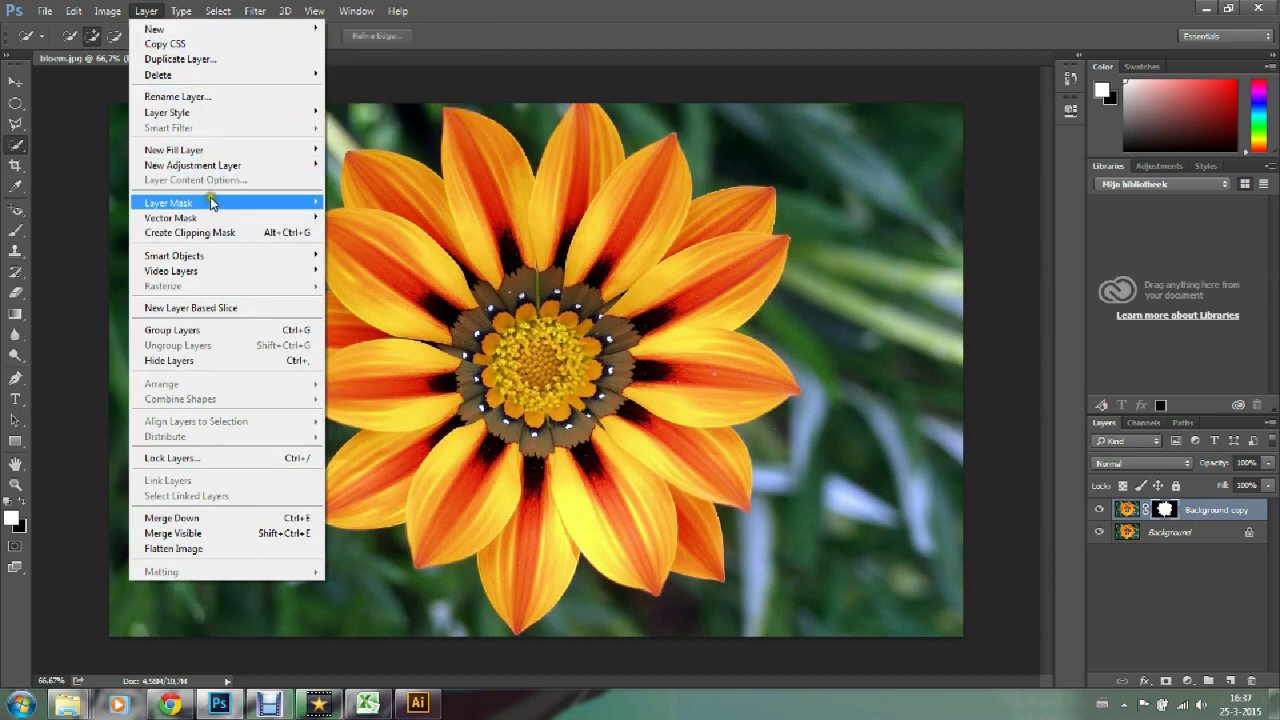
mouse_move(168, 203)
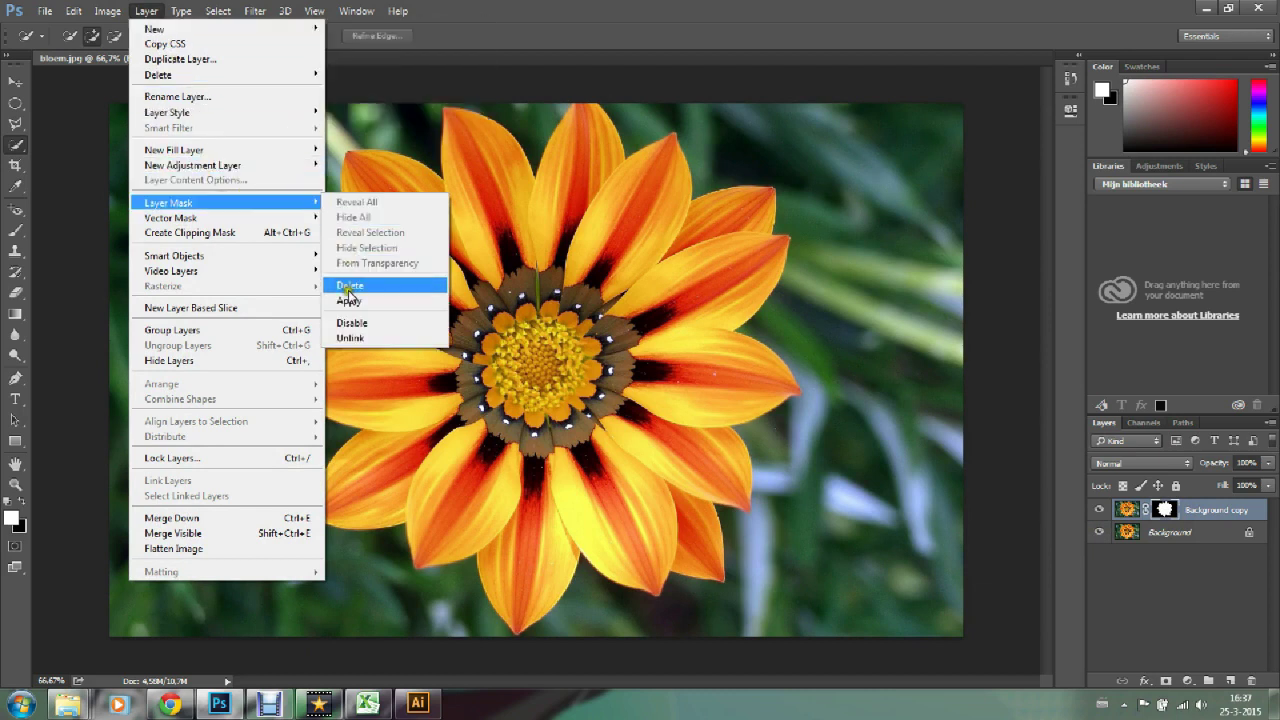
click(350, 286)
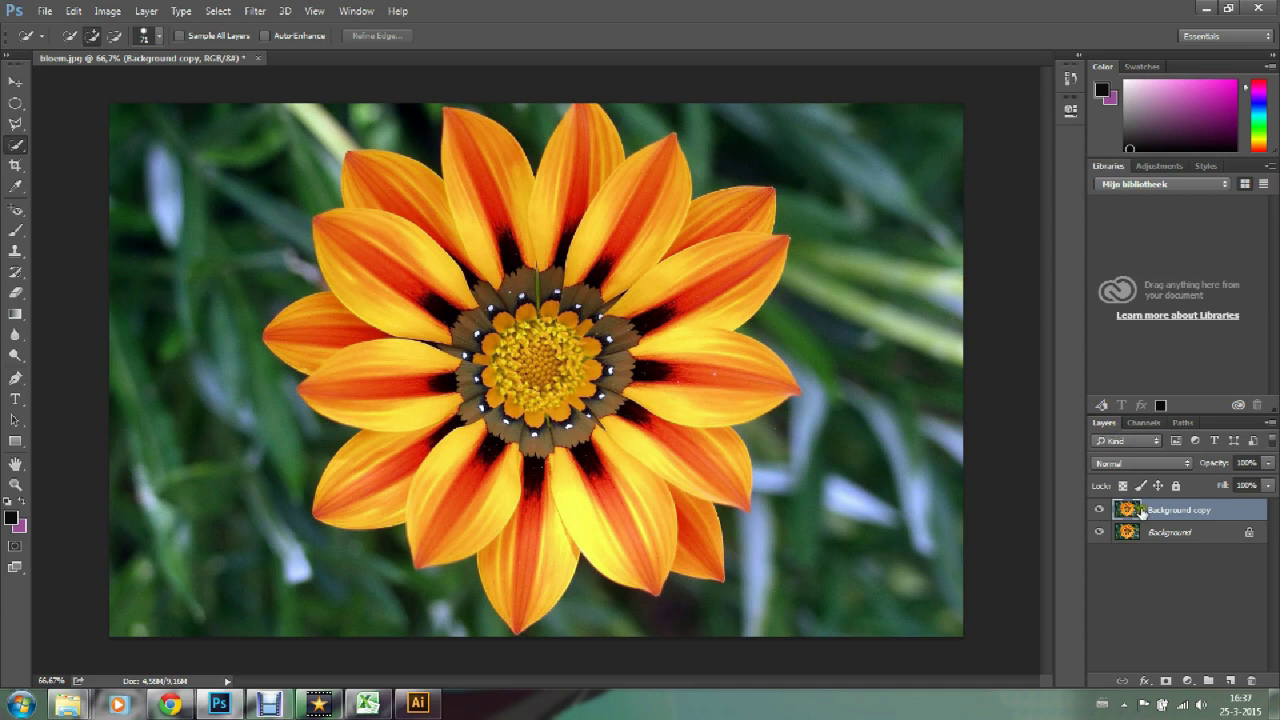
click(1098, 536)
click(1100, 537)
click(15, 81)
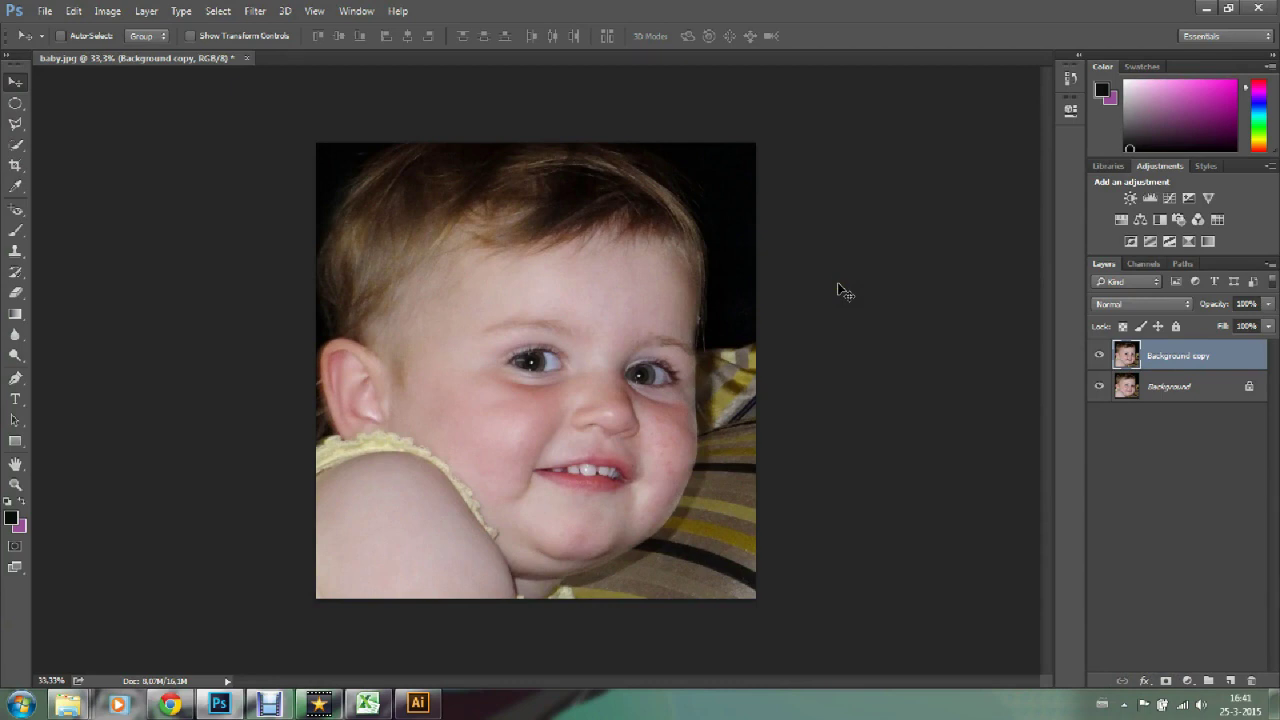
- Browse the Image menu and the Libraries and Adjustments panels, then reopen the Image menu
click(113, 11)
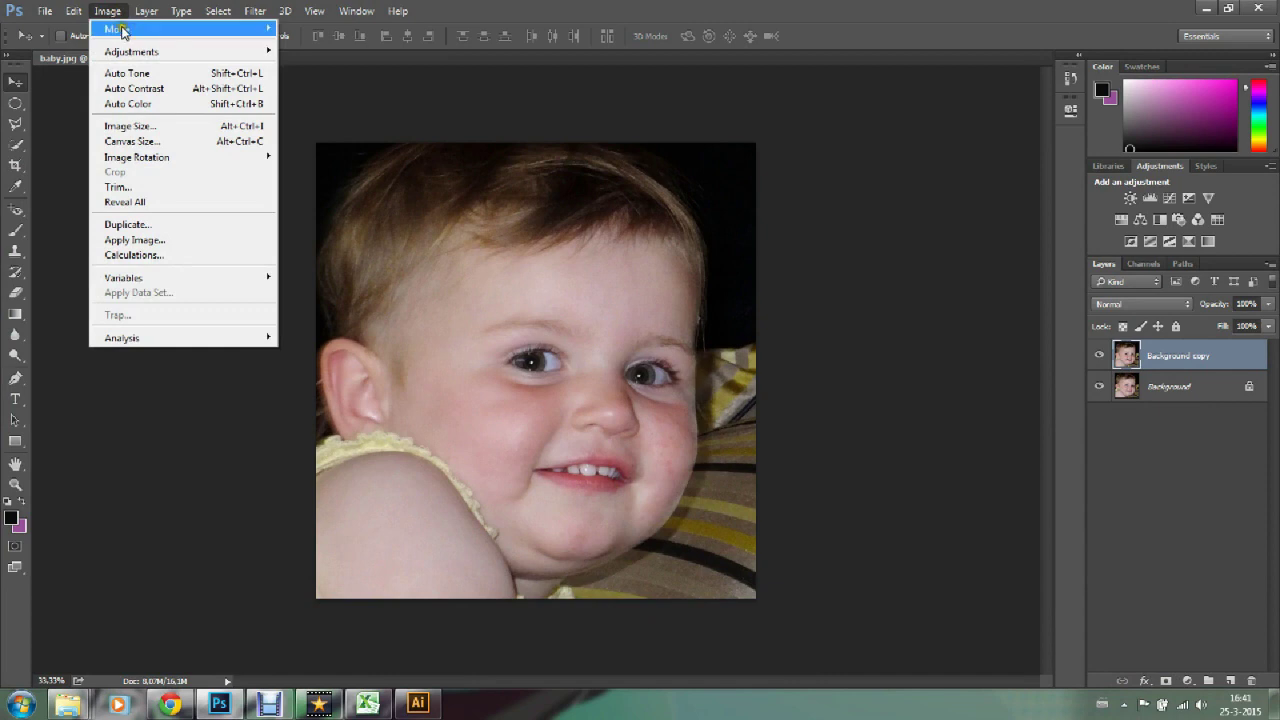
mouse_move(131, 51)
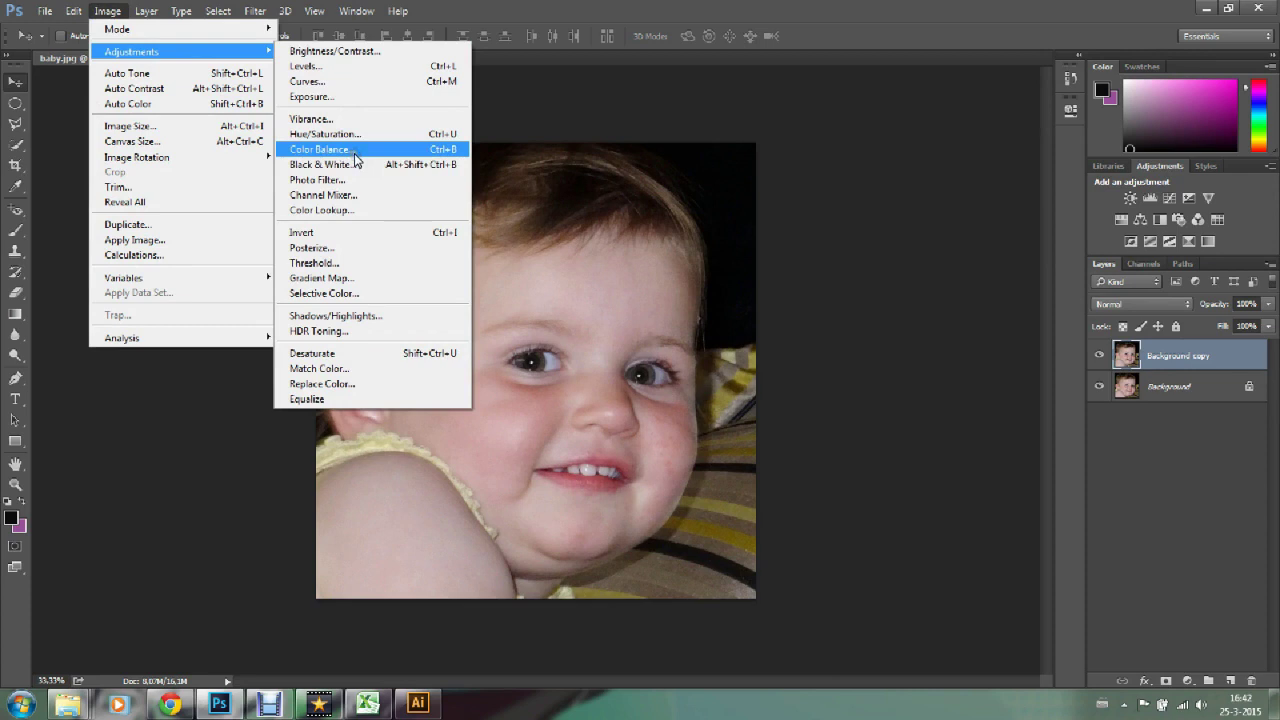
click(860, 270)
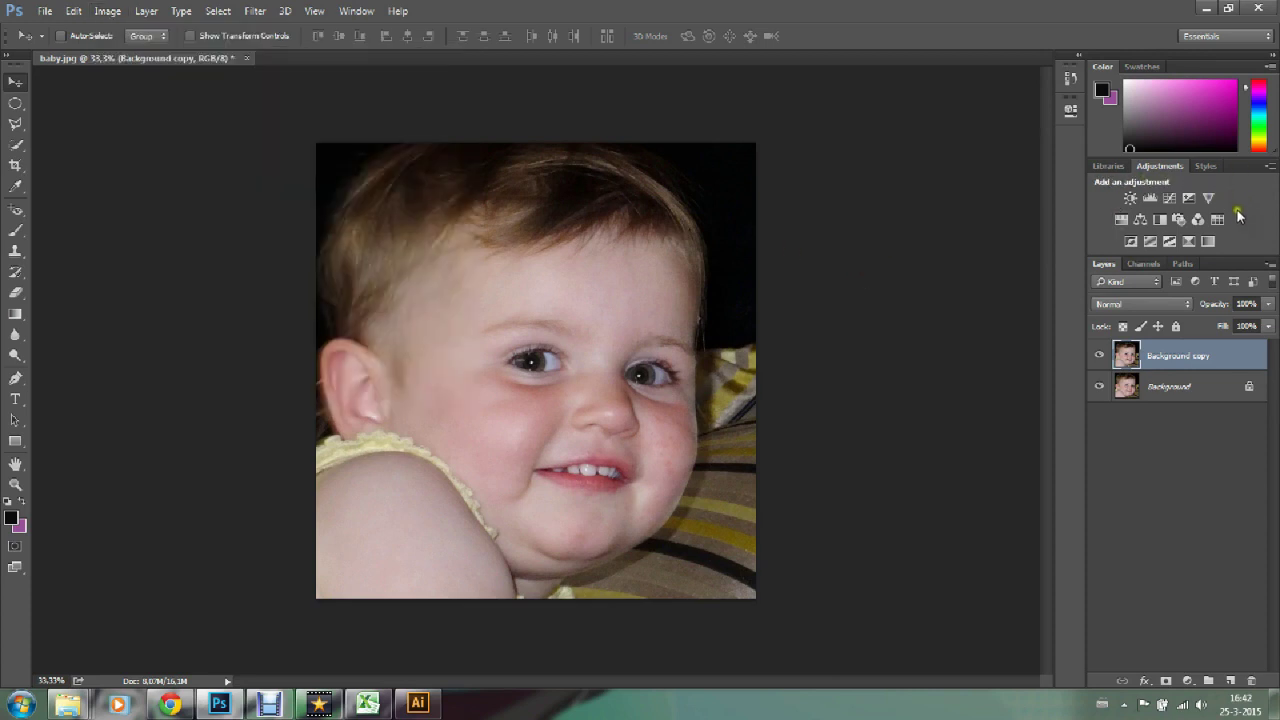
click(1110, 166)
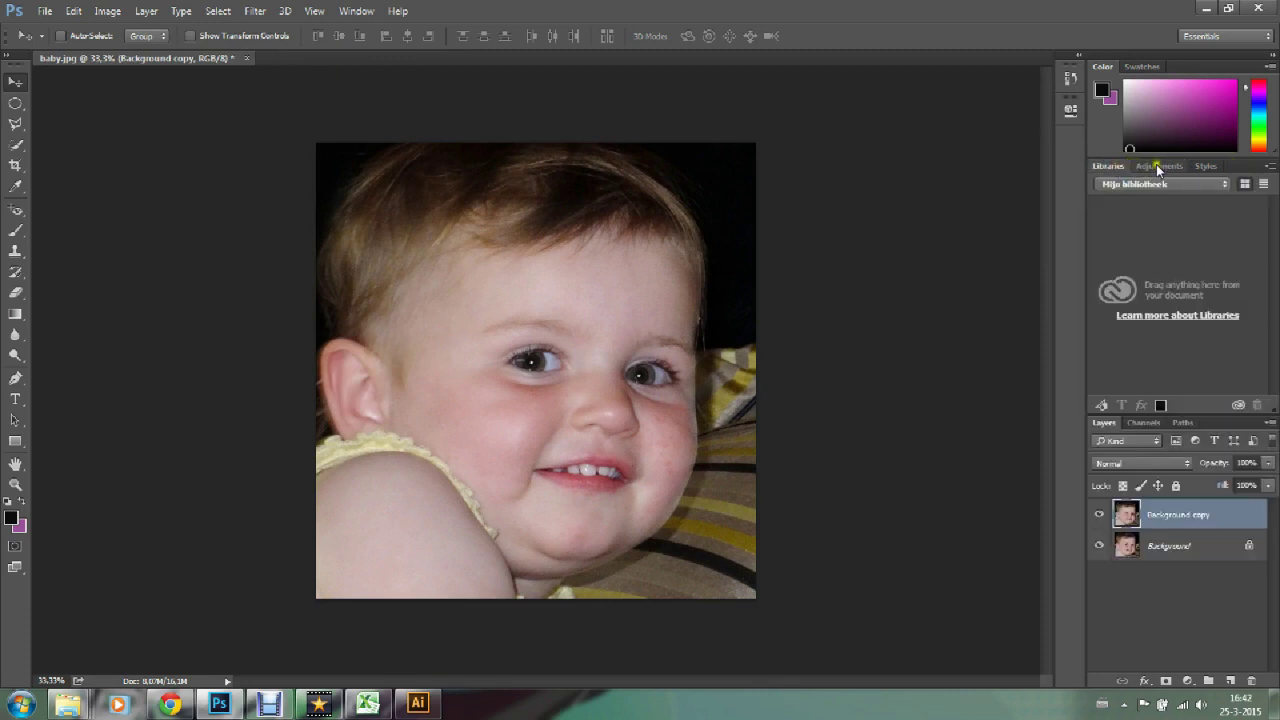
click(1158, 167)
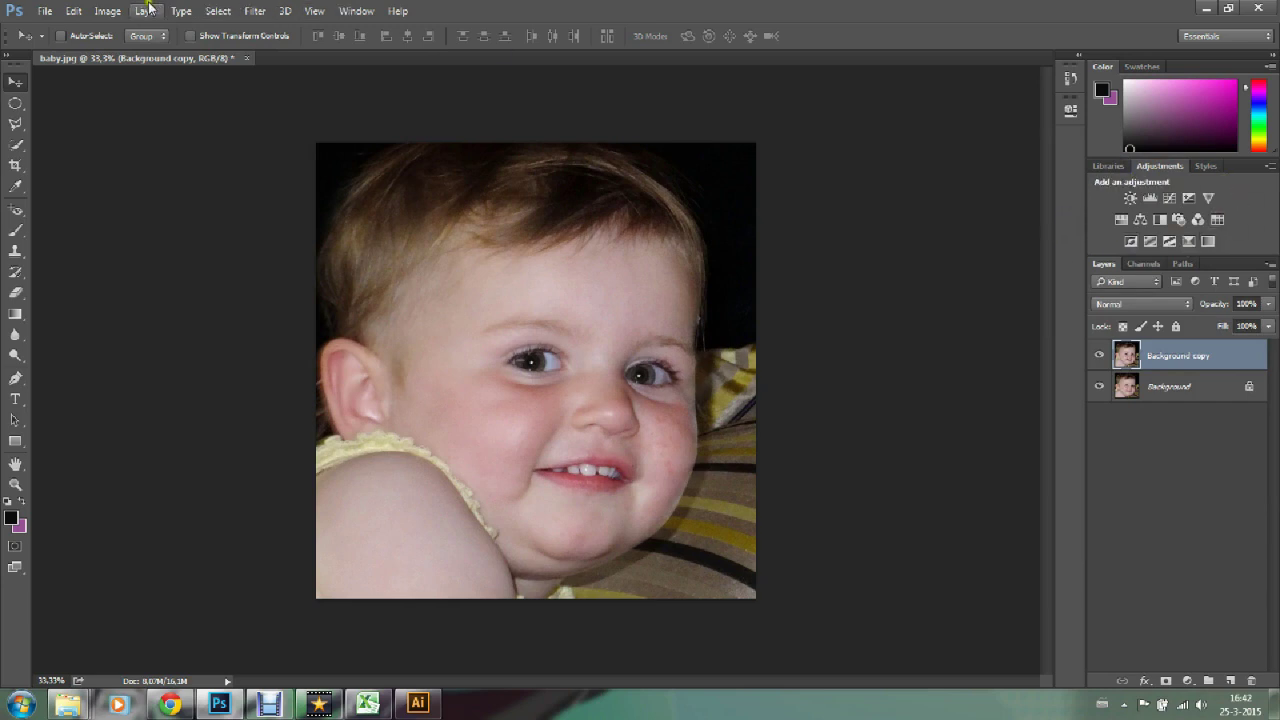
click(109, 10)
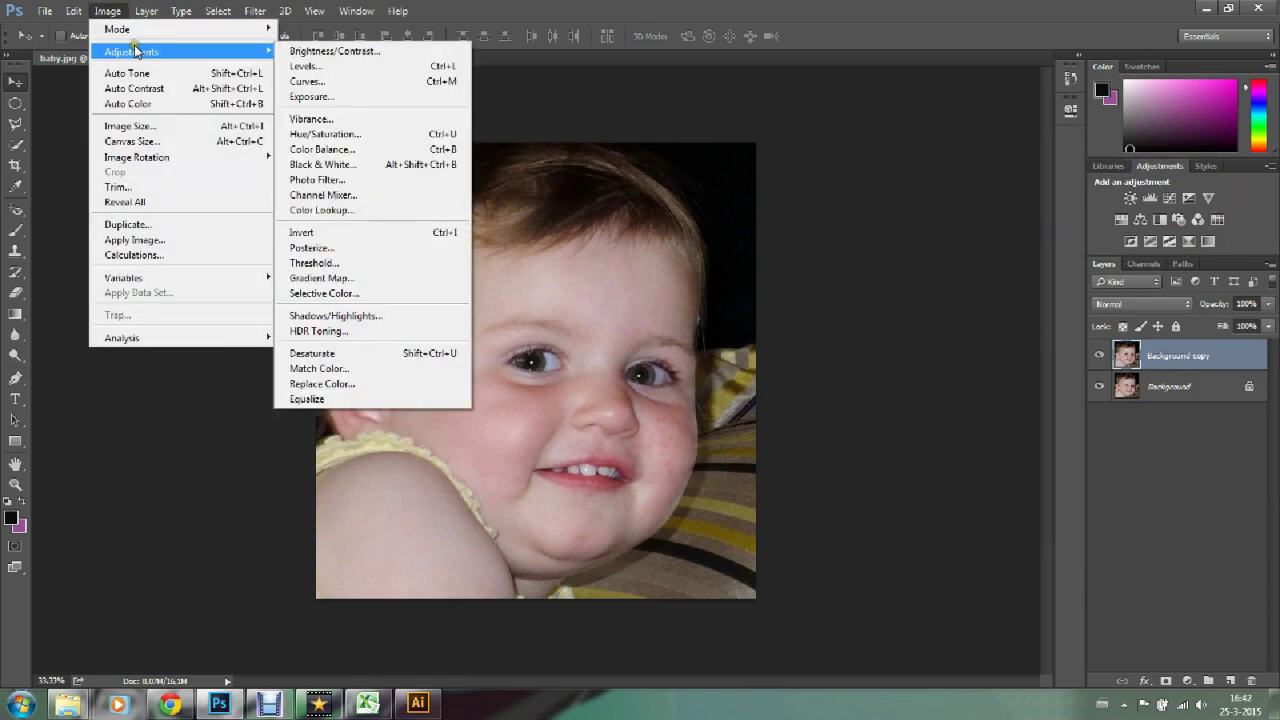
- Apply Levels to the baby photo with input values 8, 1,00 and 225
click(311, 67)
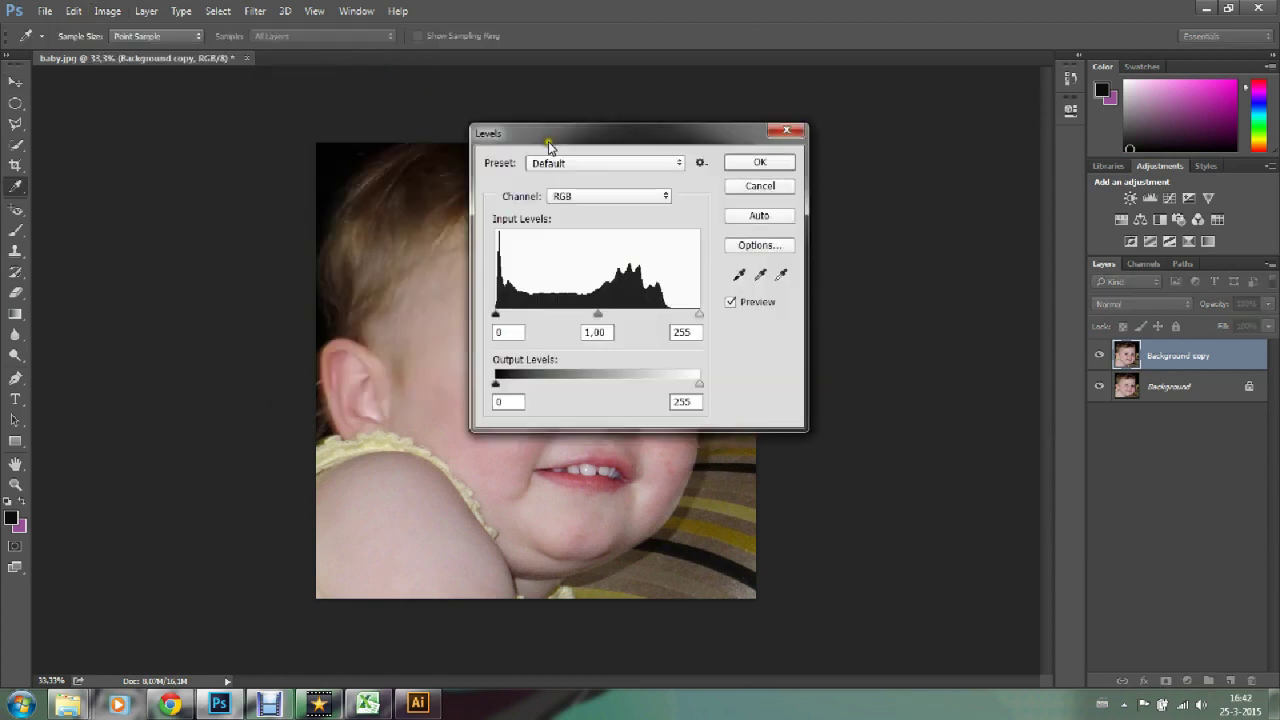
drag(548, 147, 848, 175)
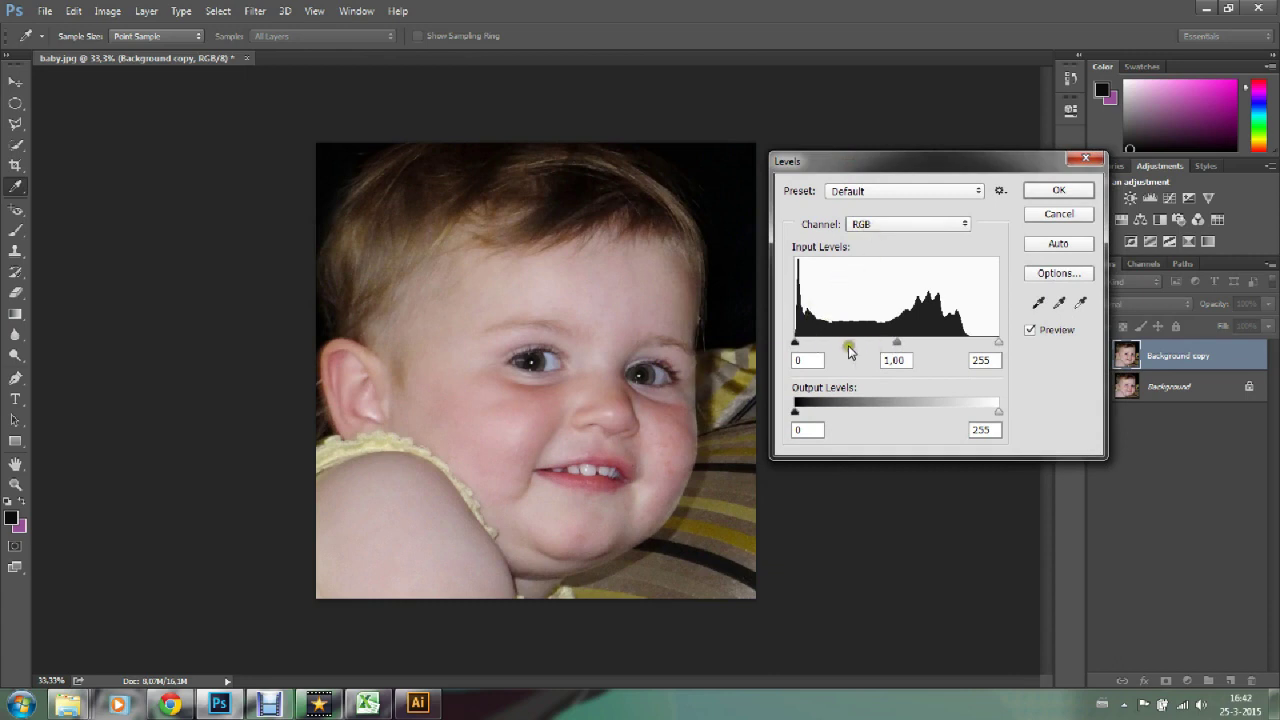
drag(793, 342, 800, 342)
mouse_move(998, 342)
mouse_down()
mouse_move(1013, 343)
mouse_move(980, 337)
mouse_move(1015, 345)
mouse_move(998, 343)
mouse_up()
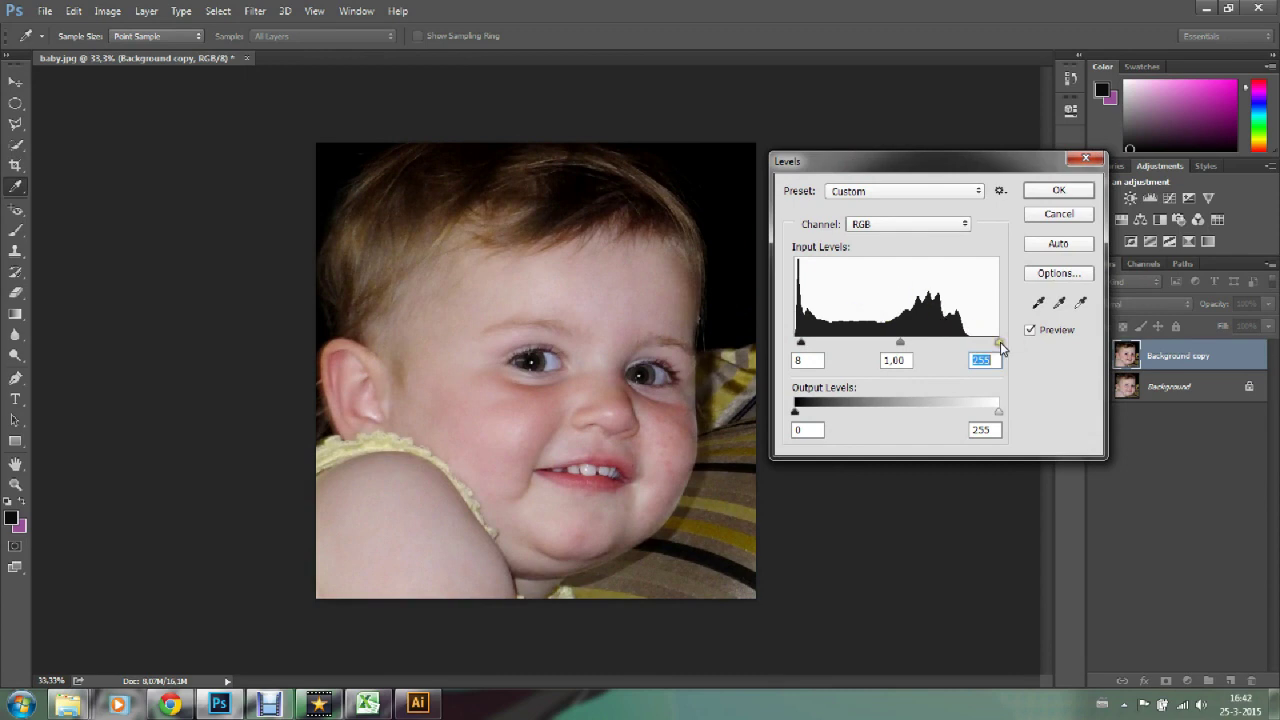
mouse_move(999, 343)
mouse_down()
mouse_move(969, 344)
mouse_move(982, 345)
mouse_up()
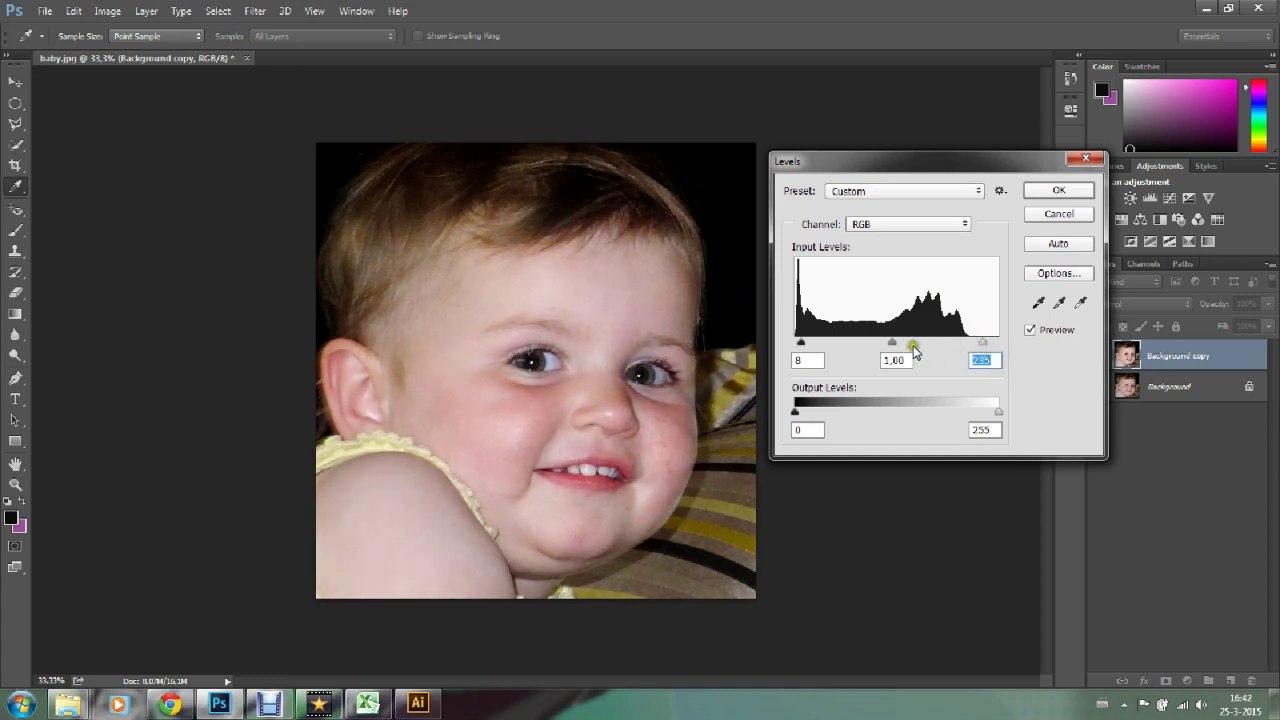
click(1046, 193)
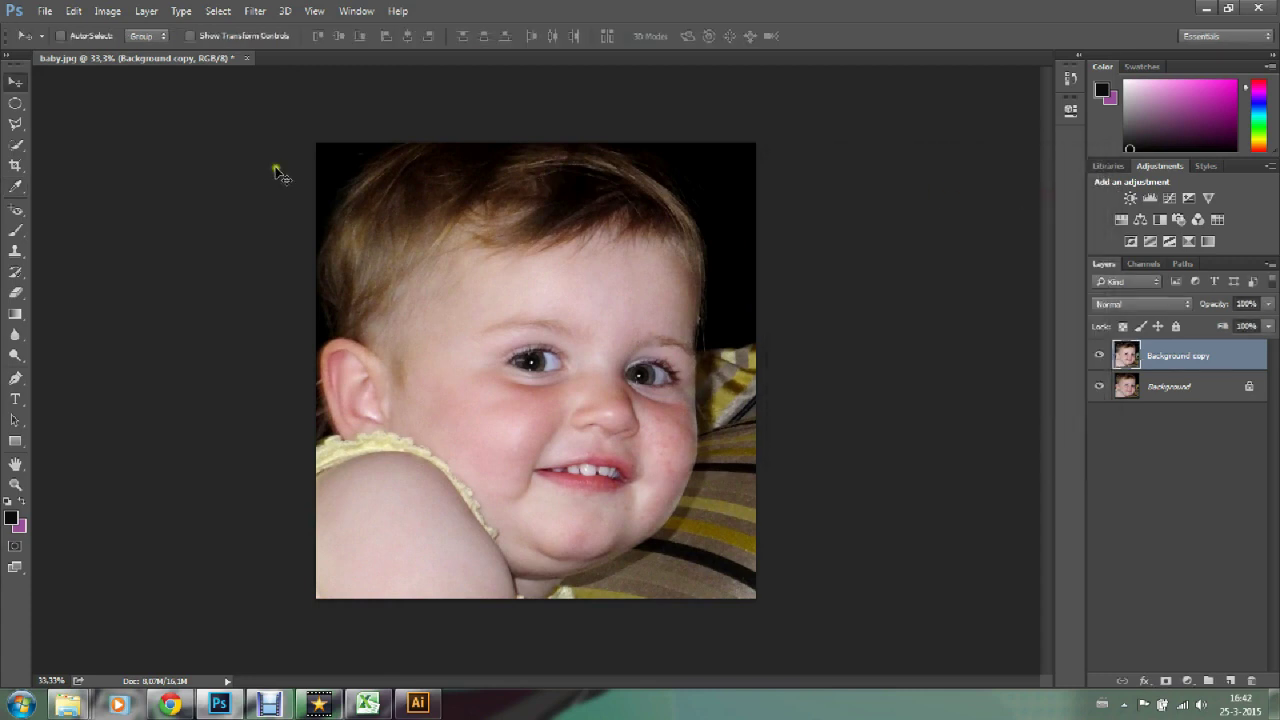
- Apply Brightness/Contrast to the baby photo with Brightness -9 and raised contrast
click(107, 11)
mouse_move(132, 51)
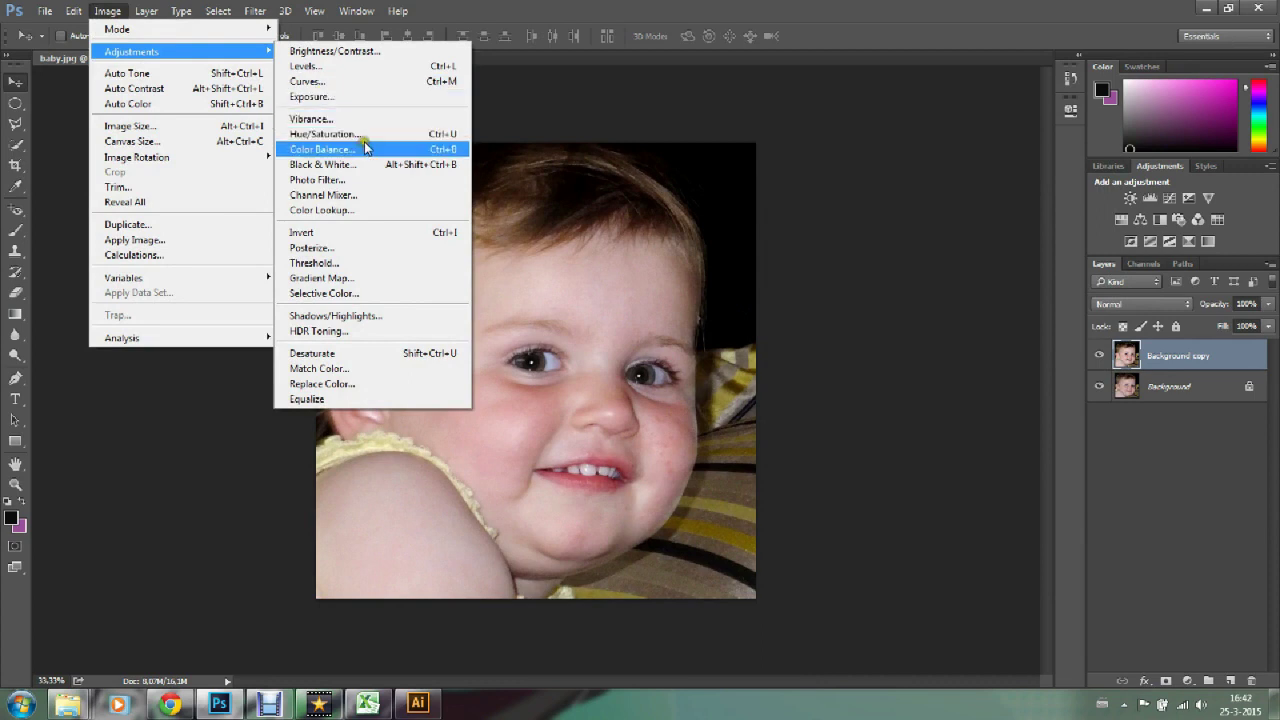
click(336, 50)
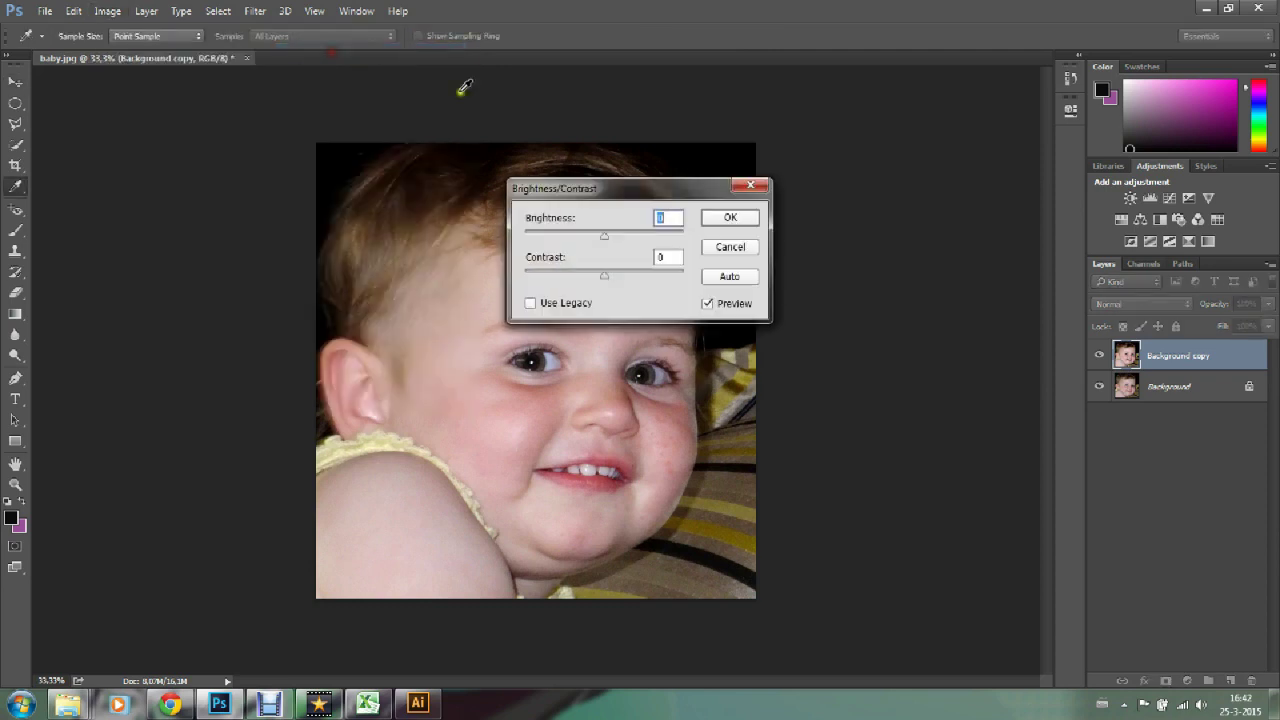
mouse_move(580, 198)
mouse_down()
mouse_move(745, 198)
mouse_move(798, 224)
mouse_move(808, 265)
mouse_move(829, 265)
mouse_move(848, 304)
mouse_up()
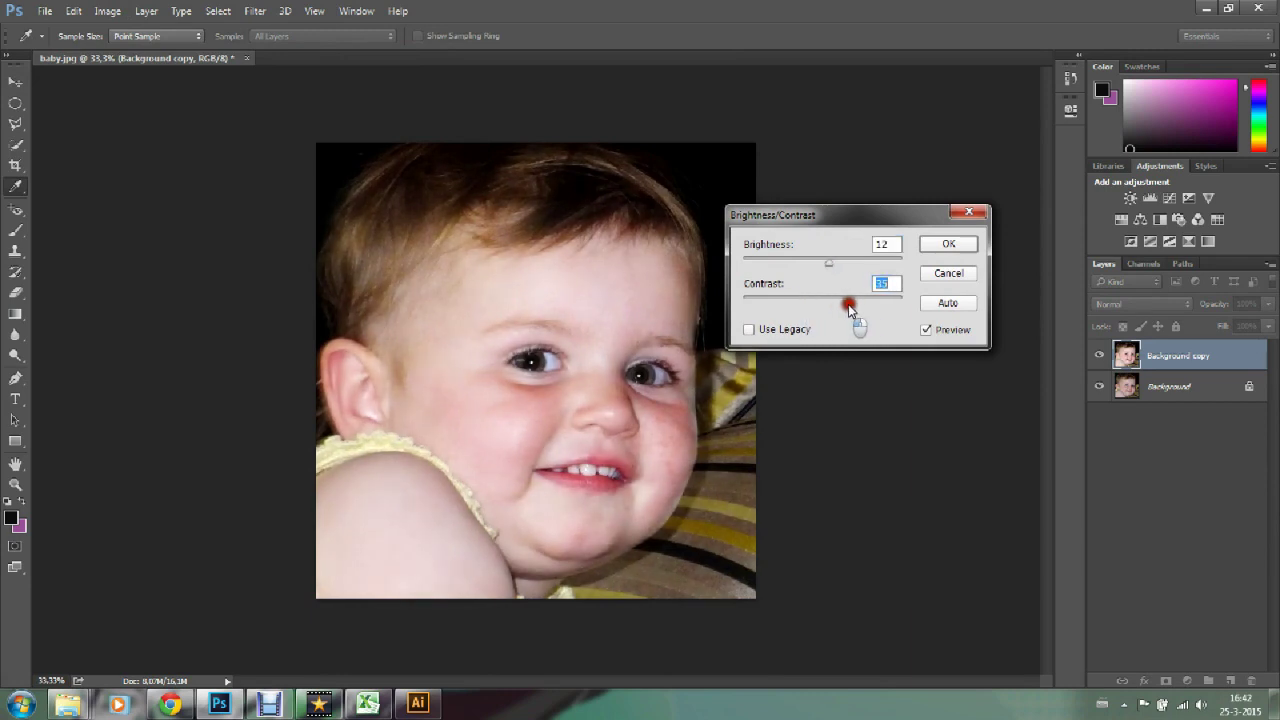
mouse_move(848, 304)
mouse_down()
mouse_move(810, 302)
mouse_move(809, 259)
mouse_move(828, 300)
mouse_move(849, 259)
mouse_move(785, 268)
mouse_move(818, 263)
mouse_move(766, 312)
mouse_move(889, 300)
mouse_move(887, 313)
mouse_move(840, 305)
mouse_up()
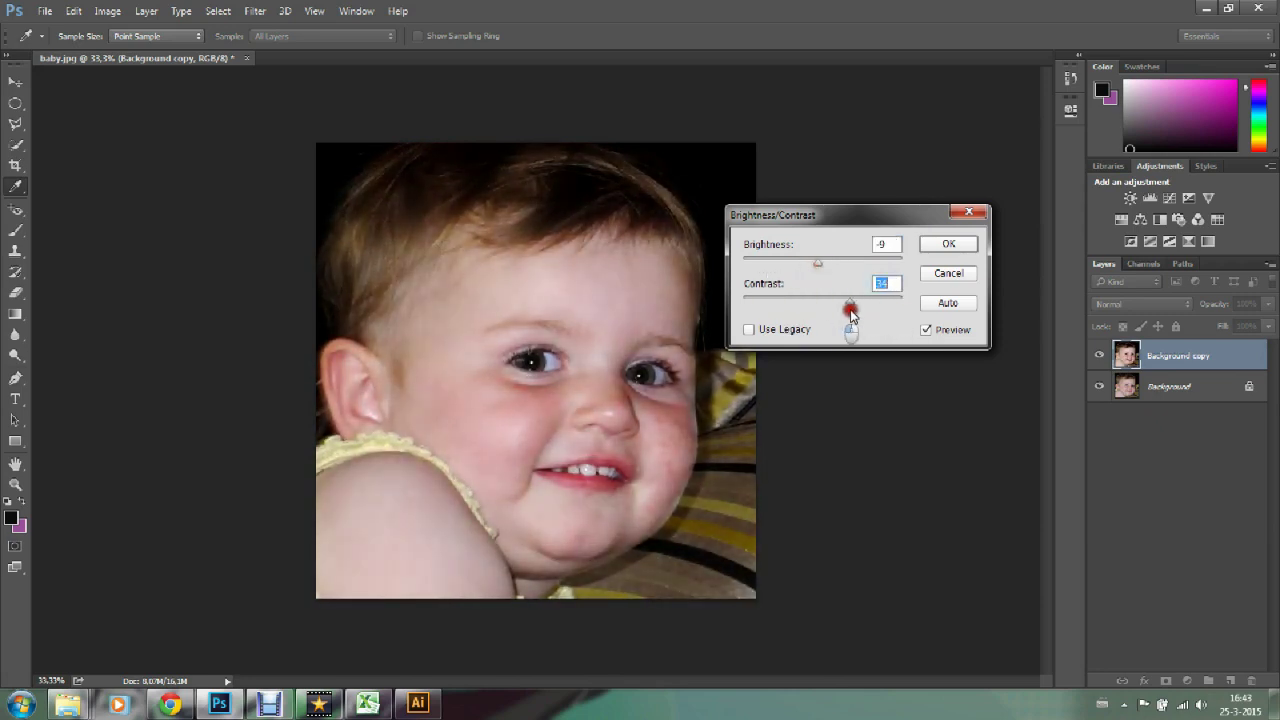
click(943, 245)
- Confirm the Brightness/Contrast change, then open blad.jpg through File > Open
key(v)
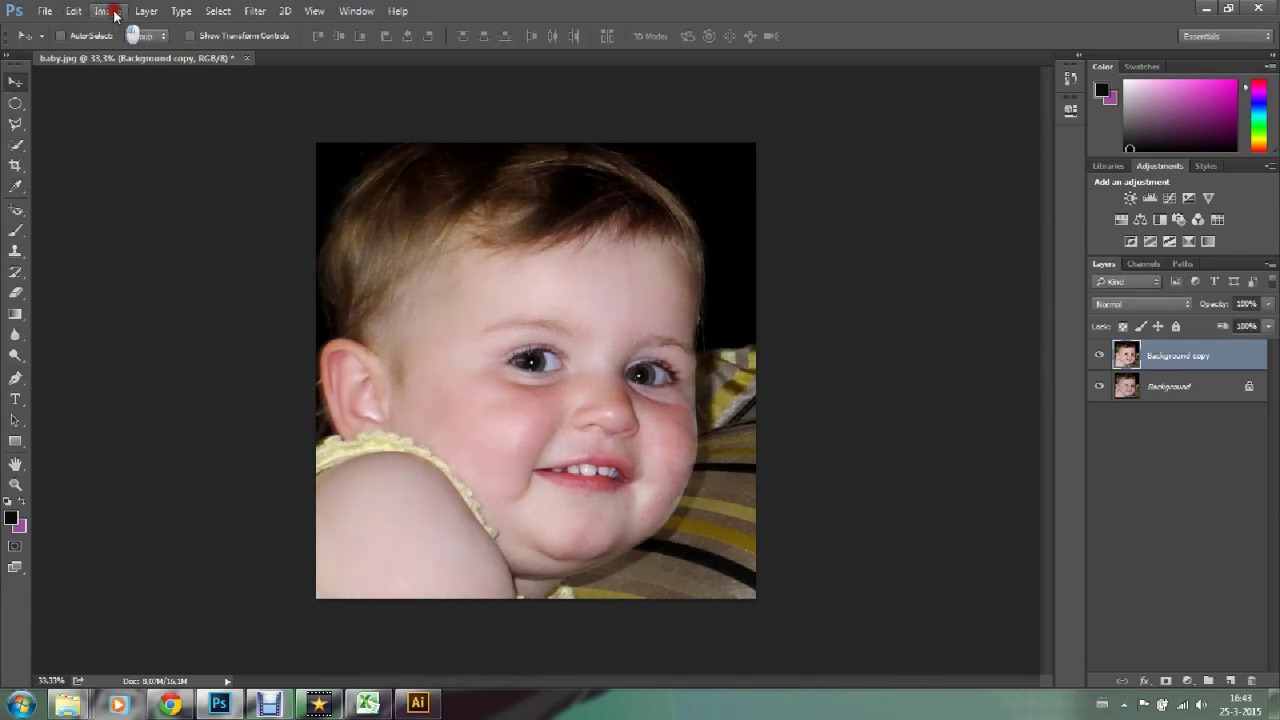
click(113, 15)
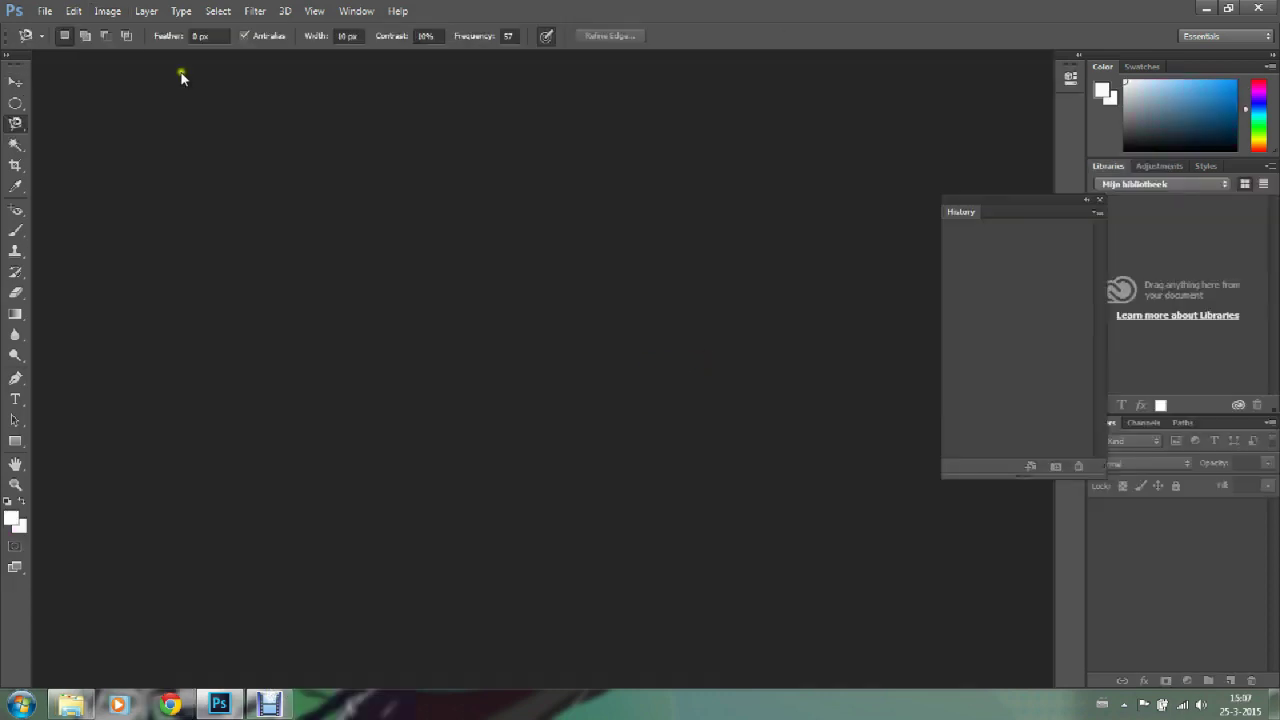
click(45, 11)
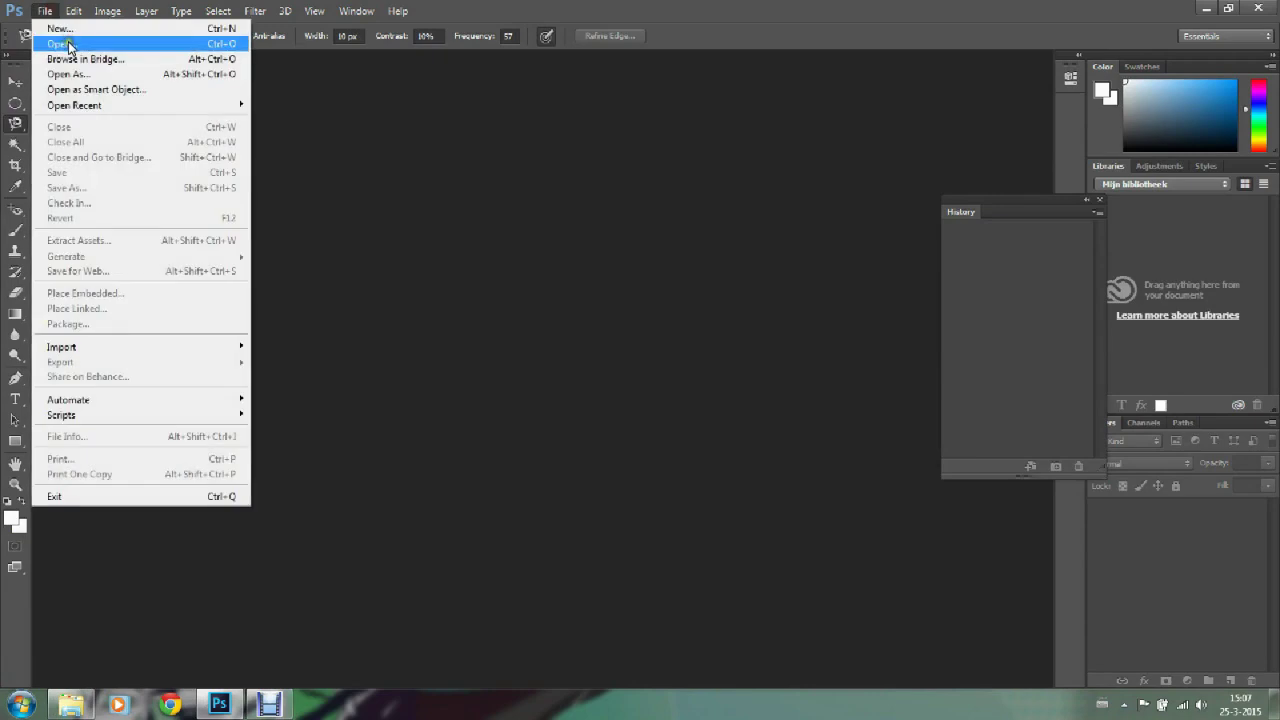
click(68, 44)
click(376, 125)
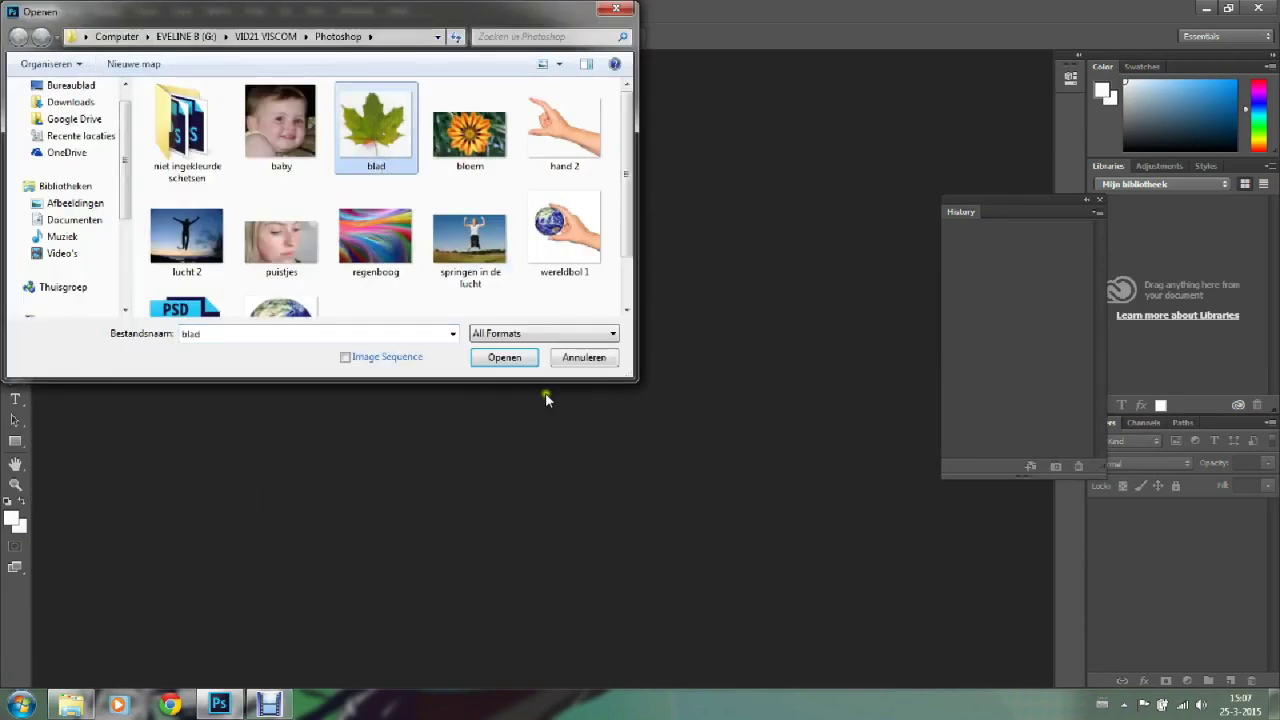
click(502, 358)
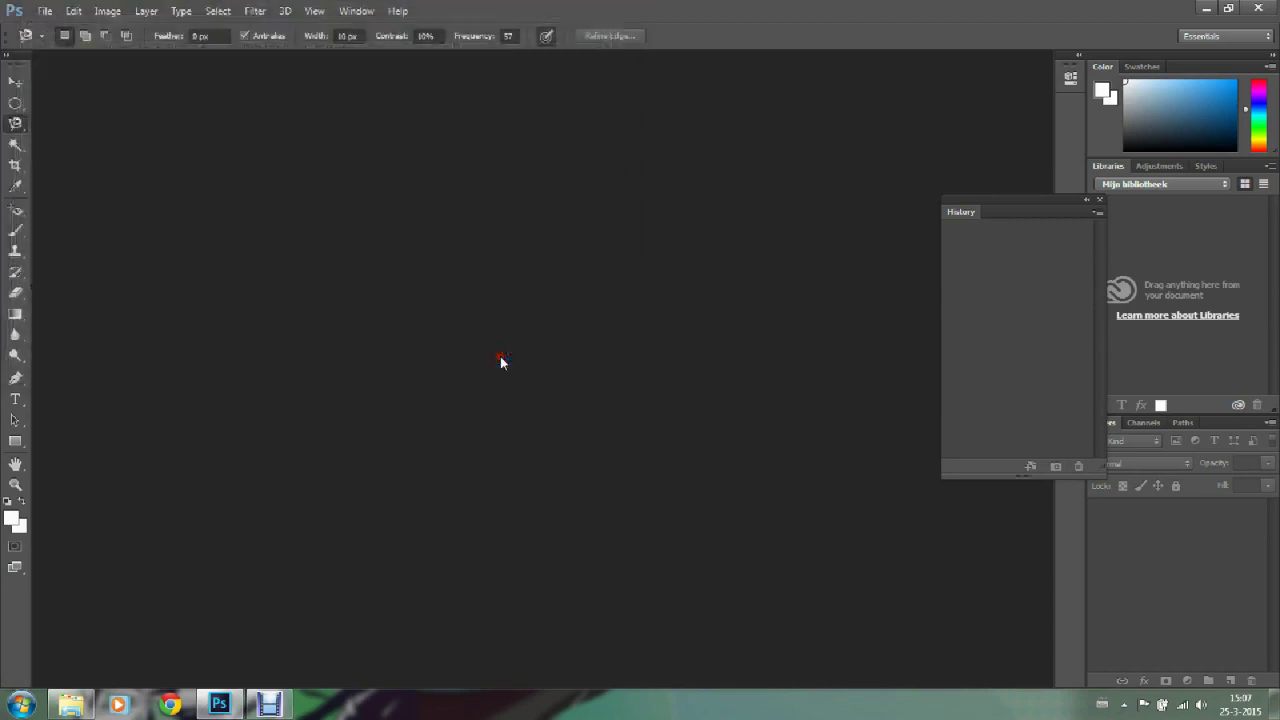
- Select the Polygonal Lasso and duplicate the Background layer as Background copy
click(18, 126)
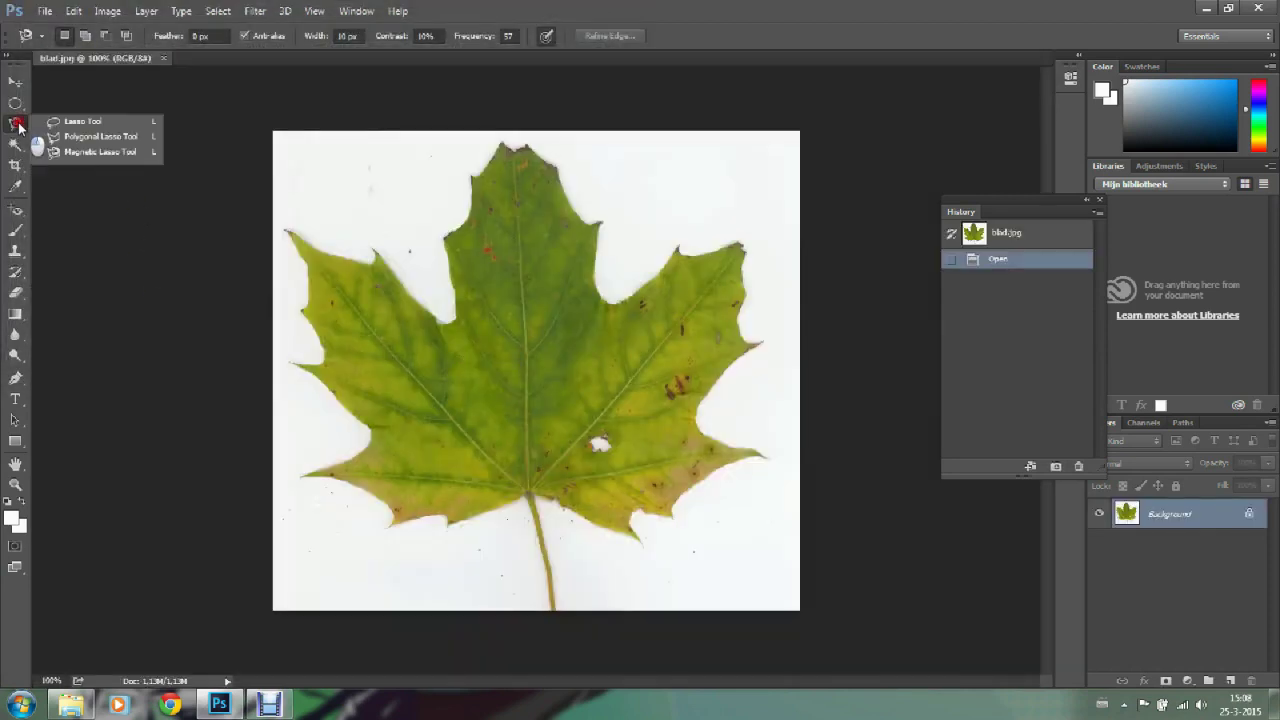
drag(20, 127, 74, 152)
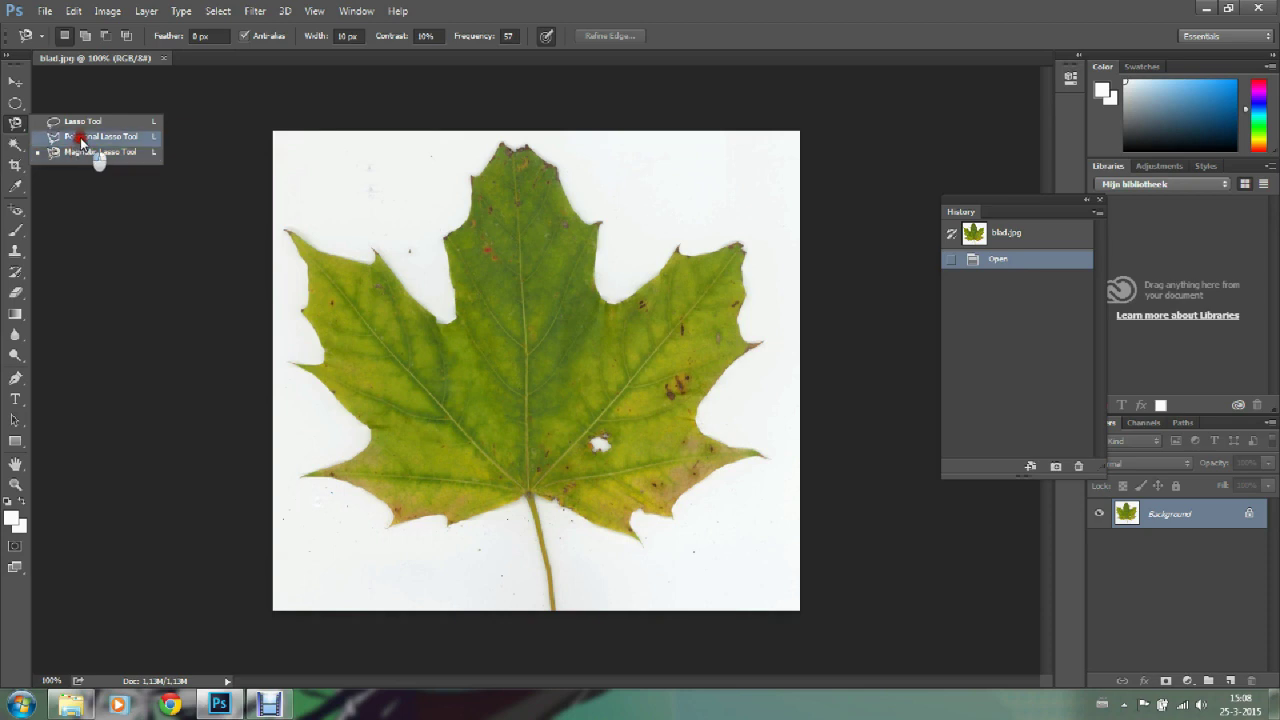
click(80, 137)
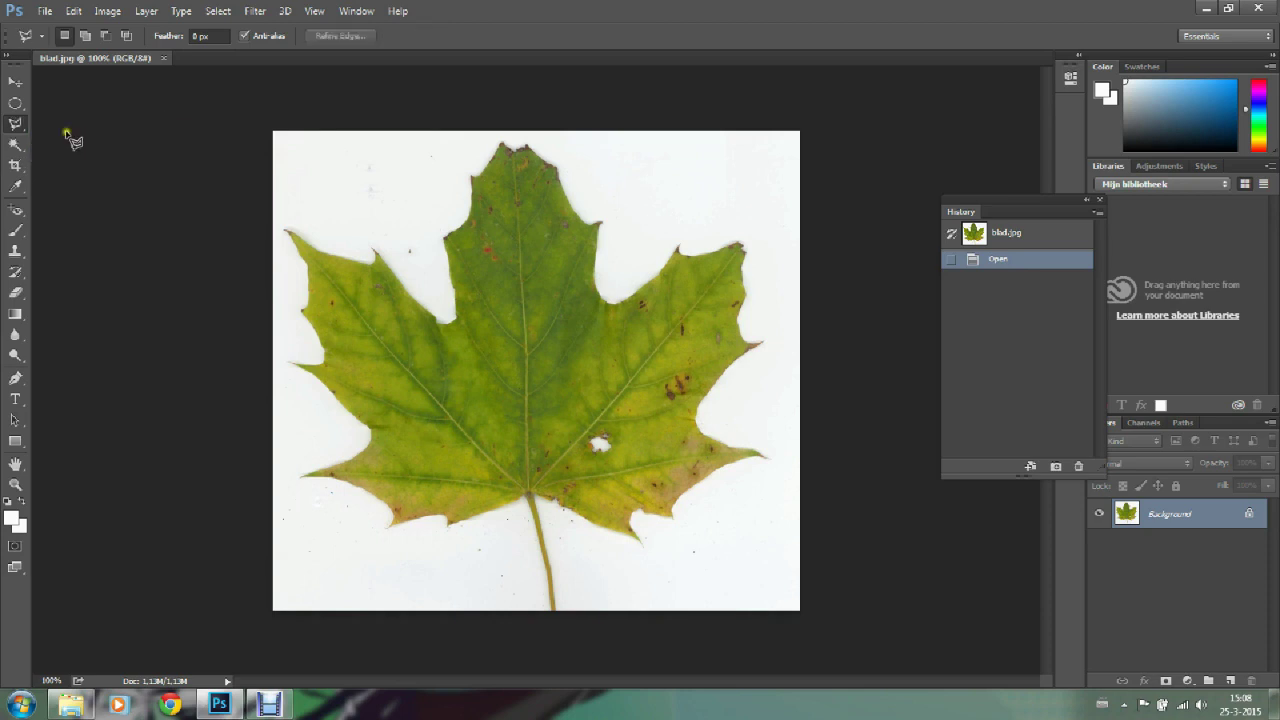
right_click(1149, 523)
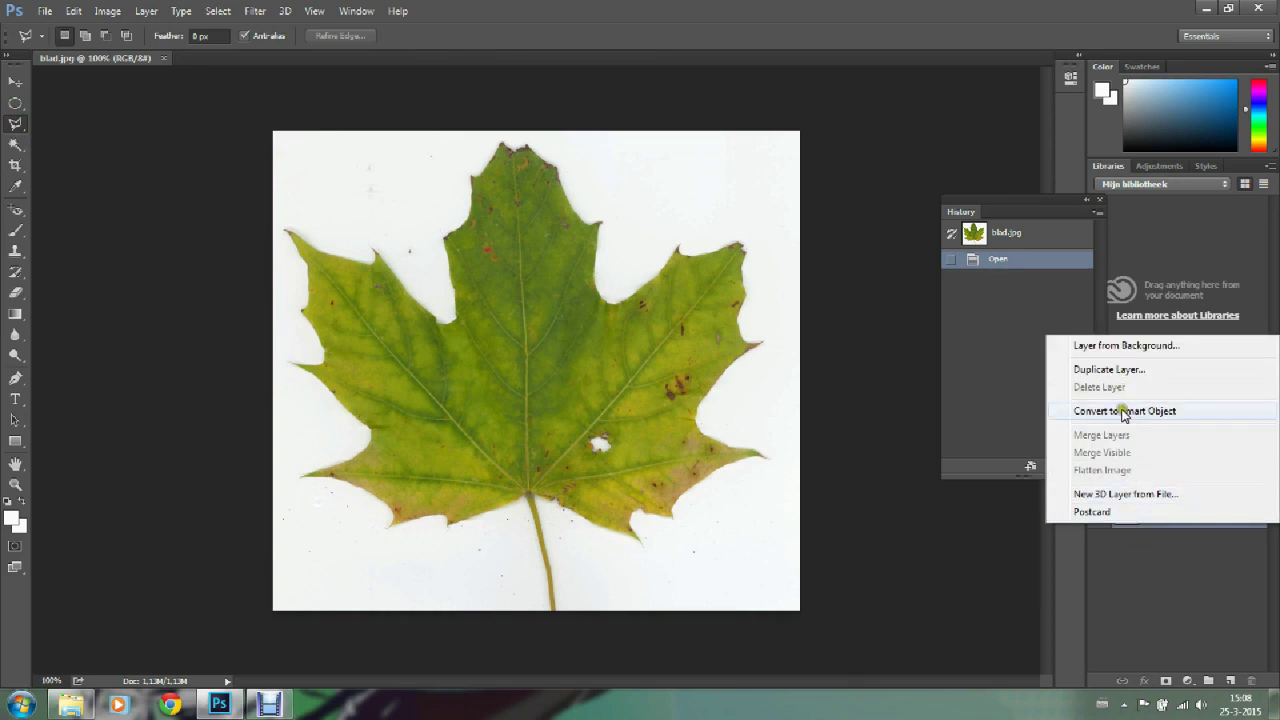
click(1118, 368)
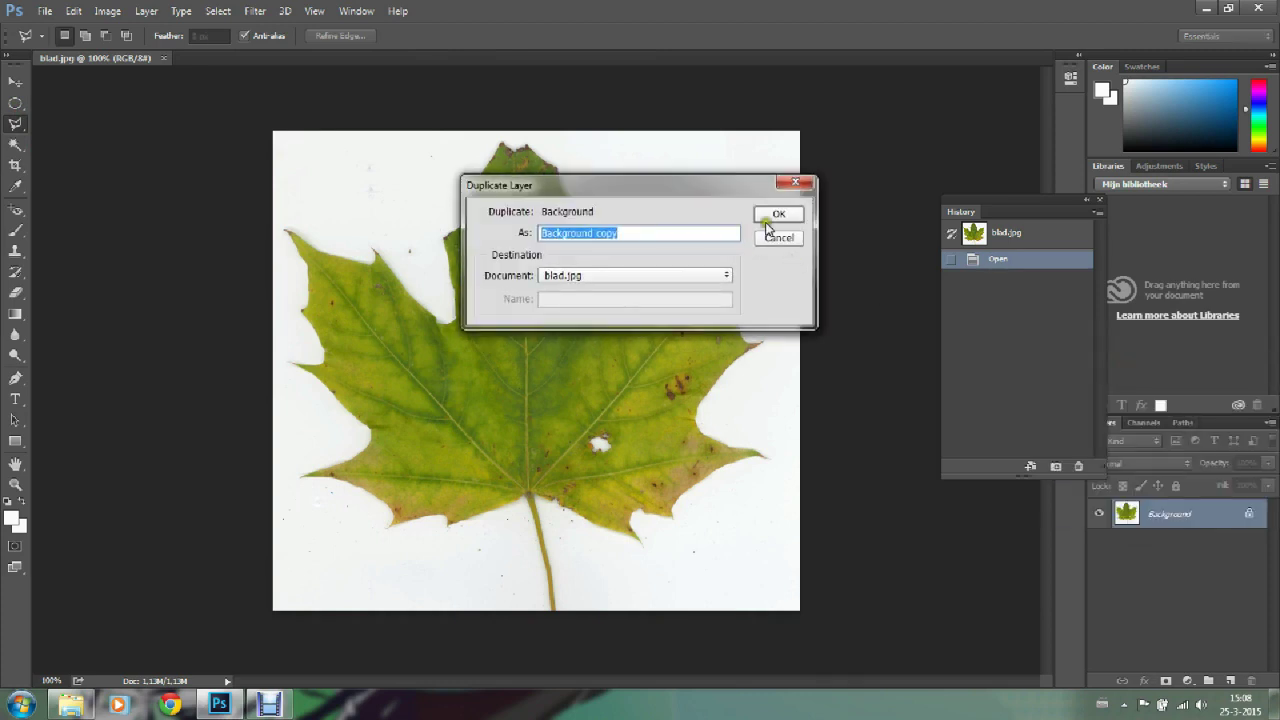
click(776, 215)
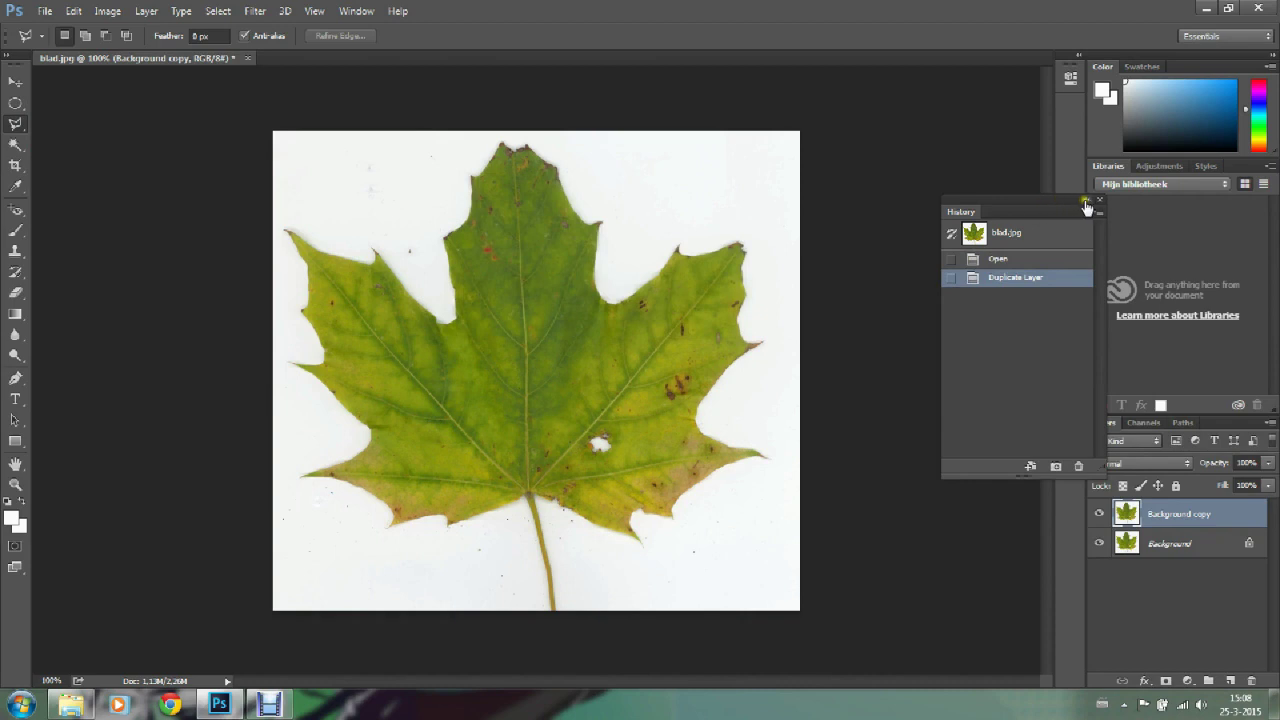
- Collapse the History panel to an icon
click(1086, 204)
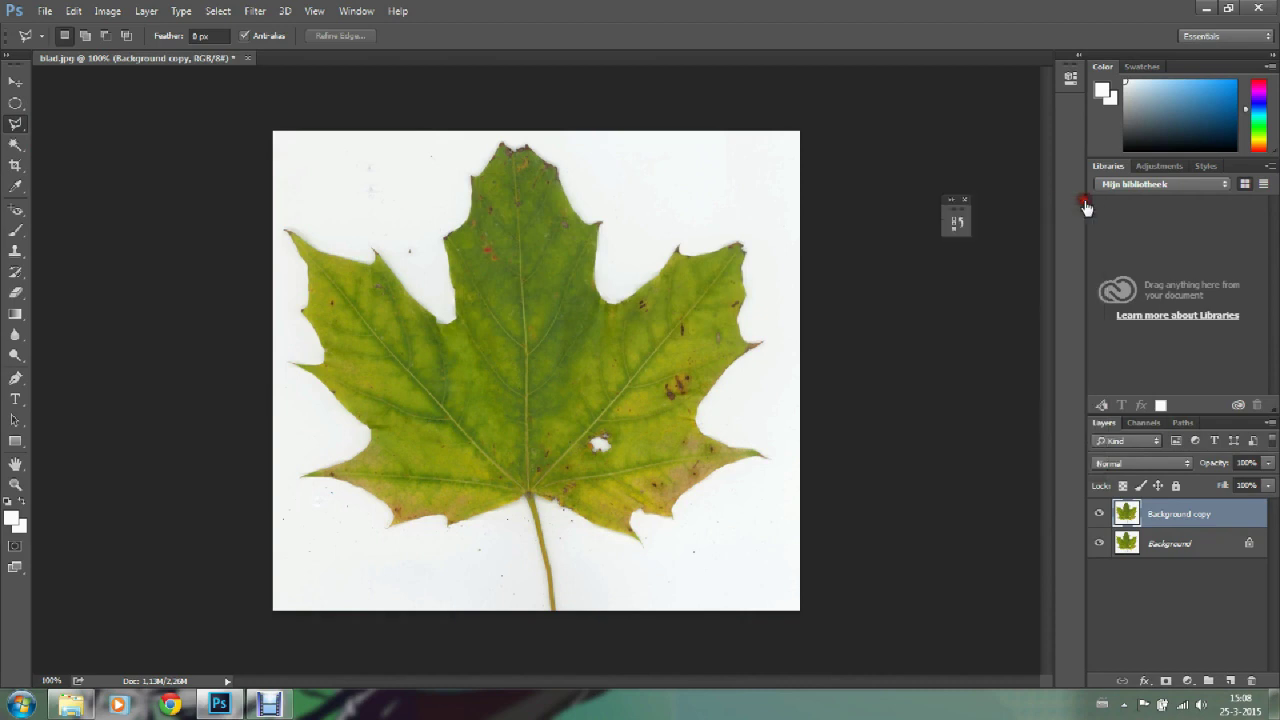
click(956, 210)
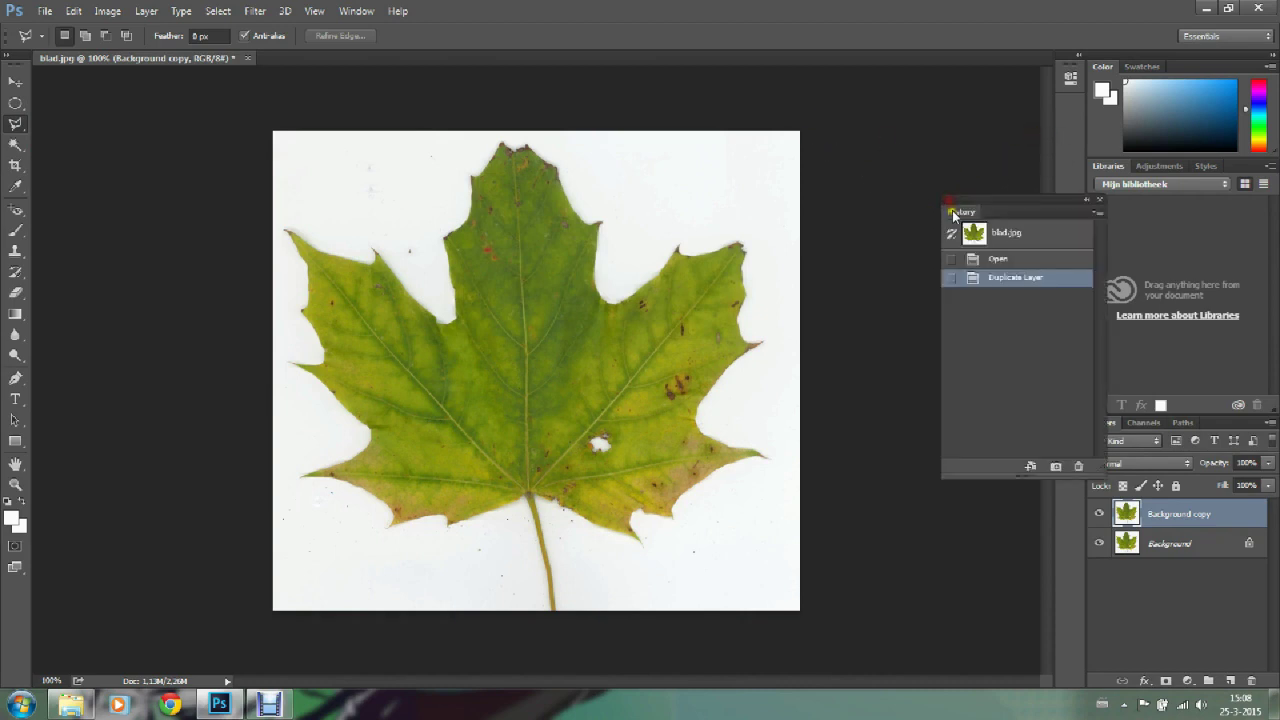
click(1086, 201)
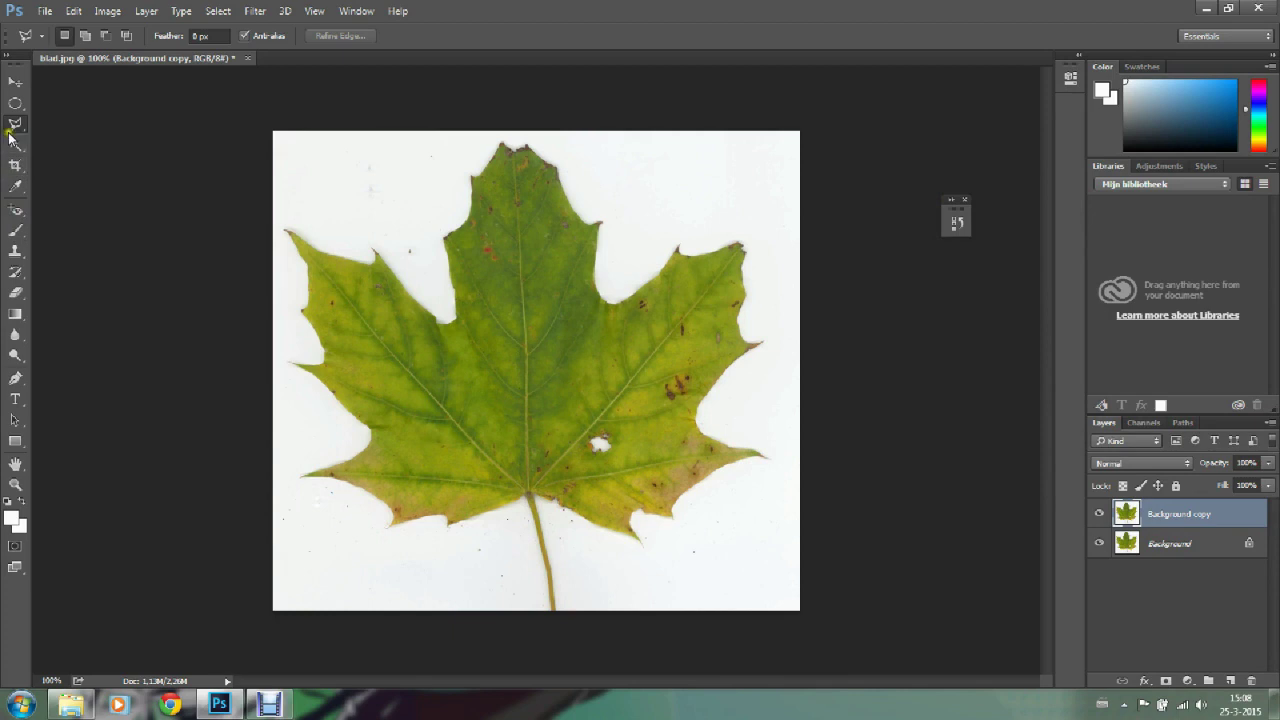
- Trace the leaf with the Magnetic Lasso from the stem base, past the left-lobe notch and lower right edge, to the stem tip
drag(12, 128, 80, 151)
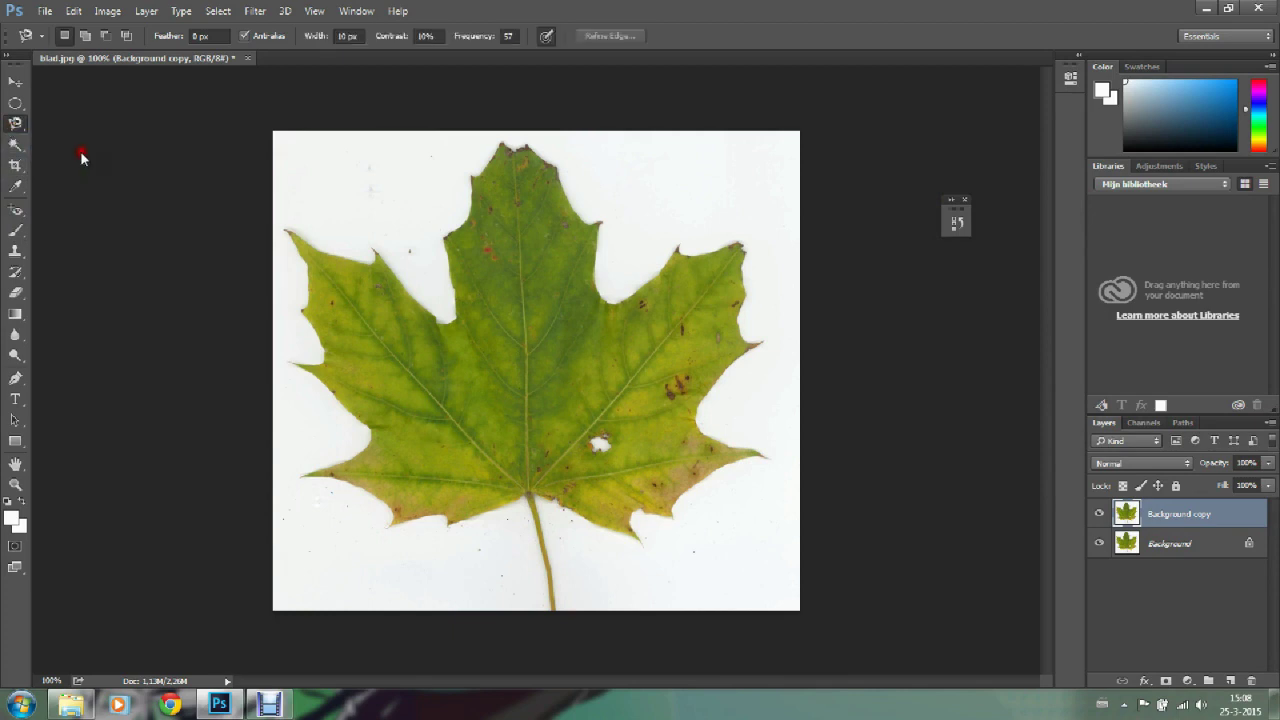
click(526, 497)
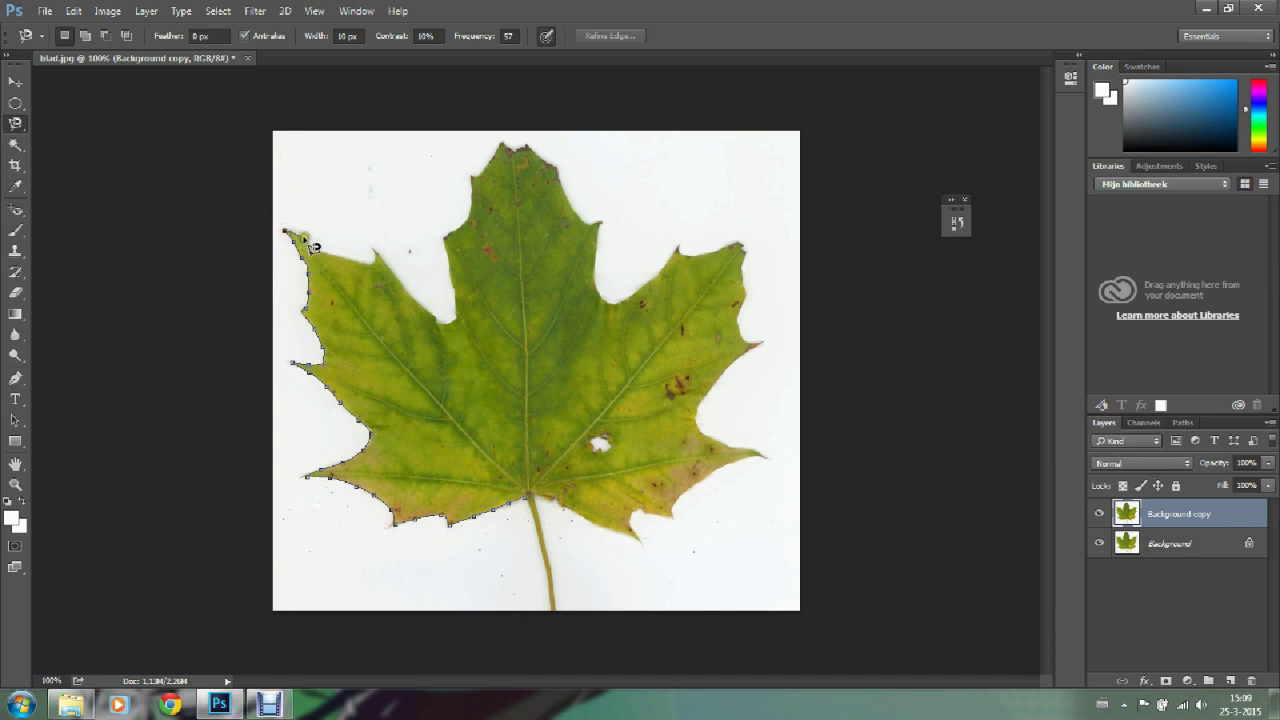
click(371, 245)
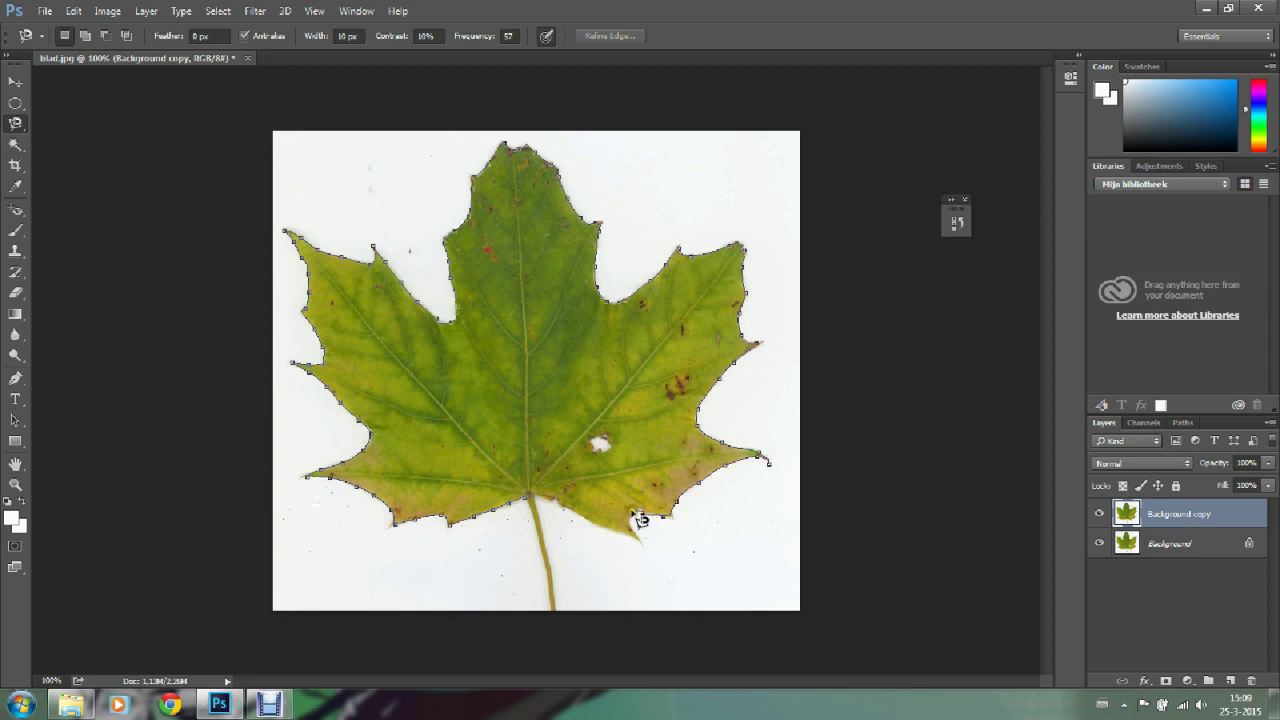
click(648, 545)
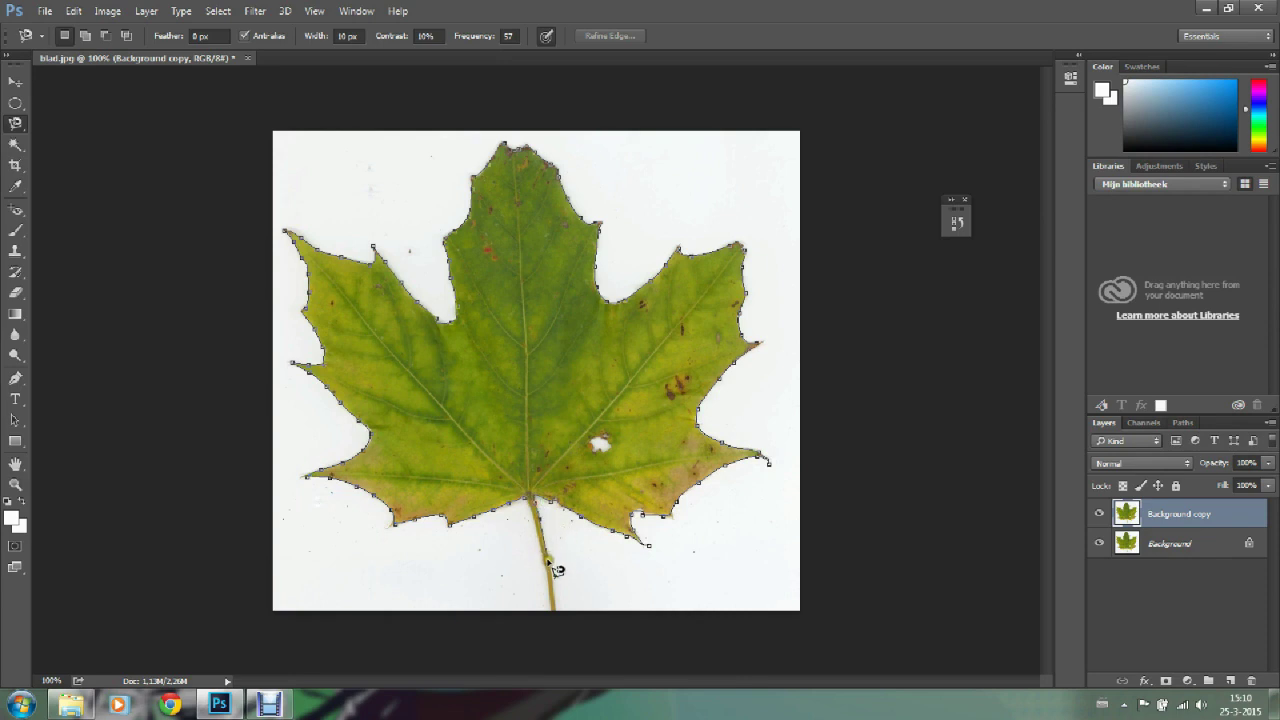
click(556, 614)
- Close the leaf selection, put it onto a new Layer 1, and hide the Background copy and Background layers
double_click(534, 508)
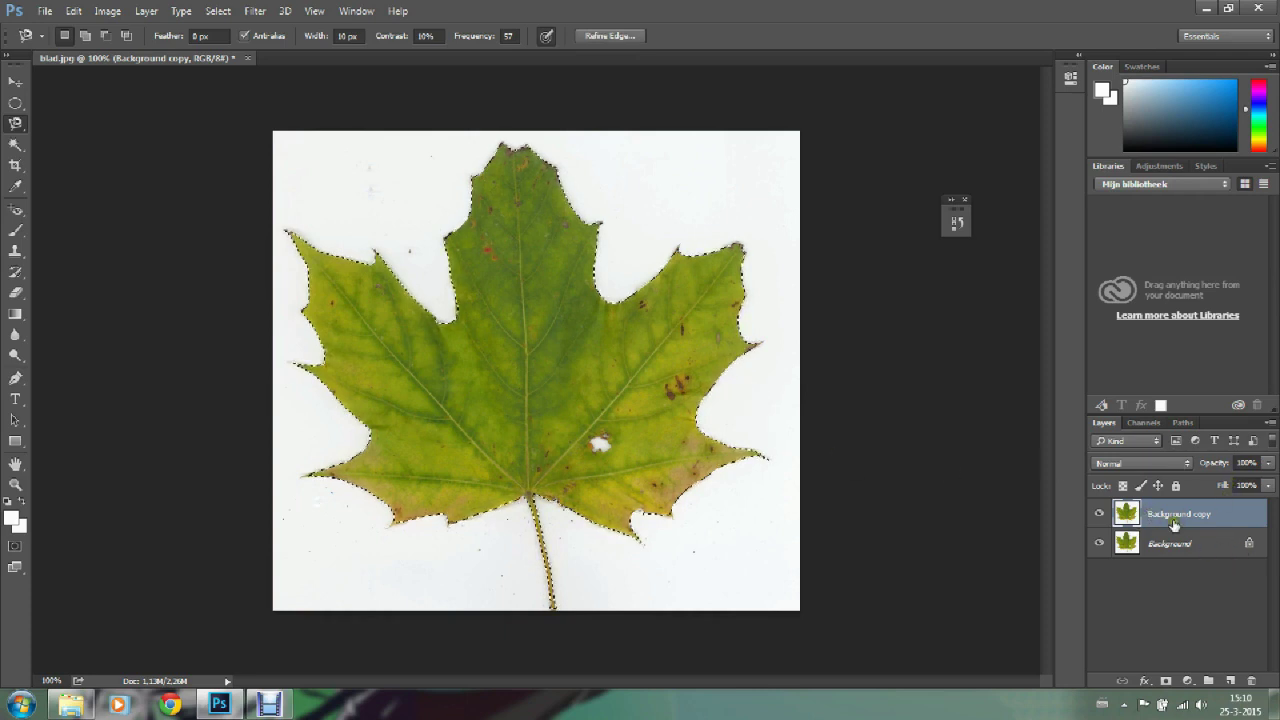
click(15, 81)
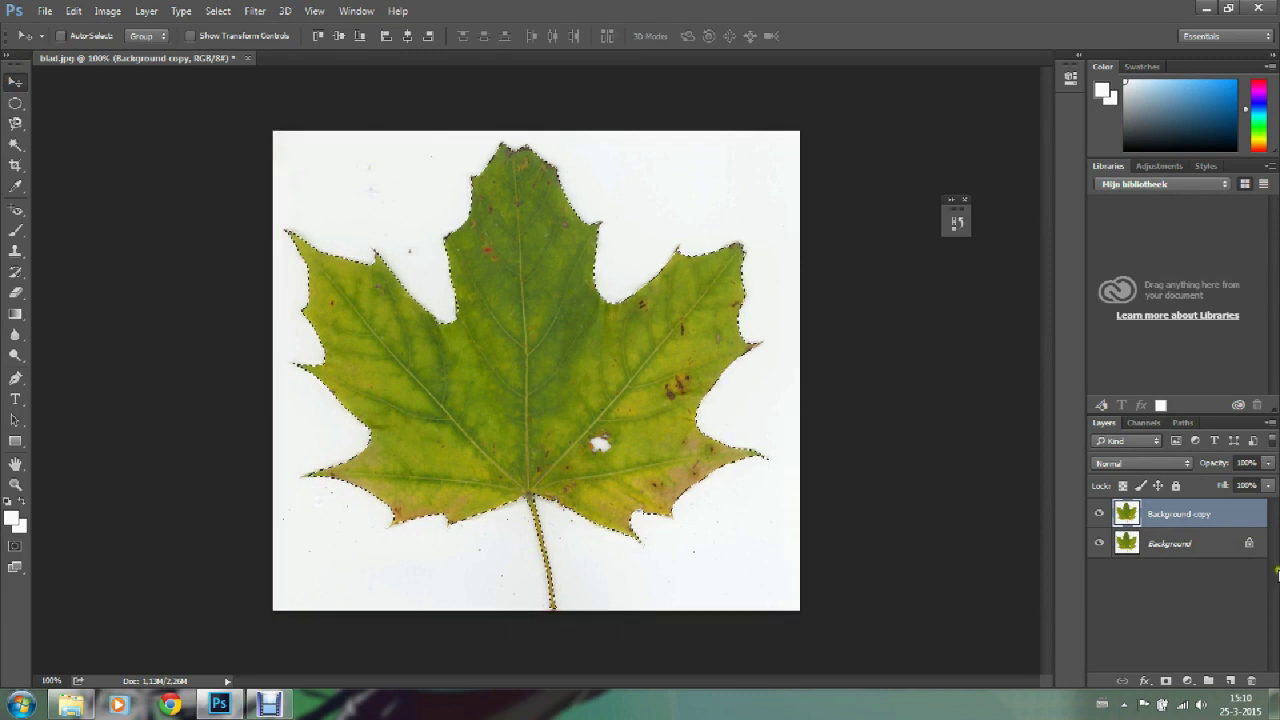
click(1230, 681)
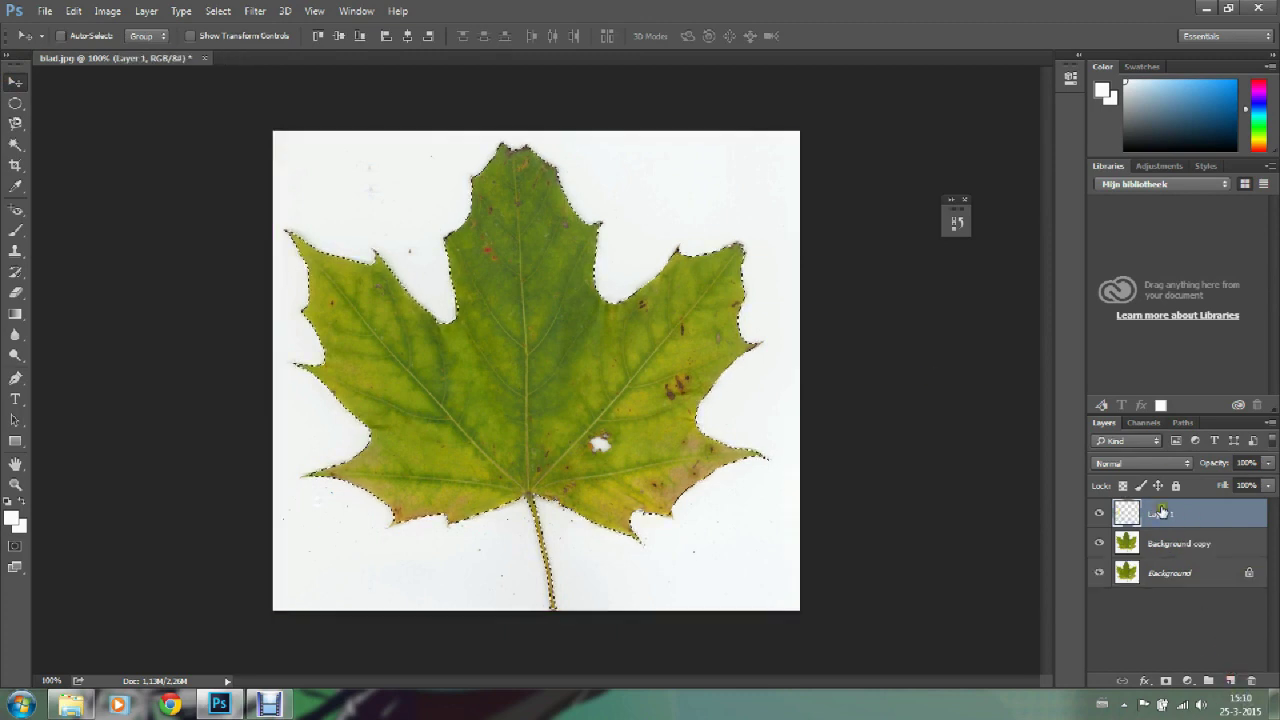
key(ctrl+shift+alt+e)
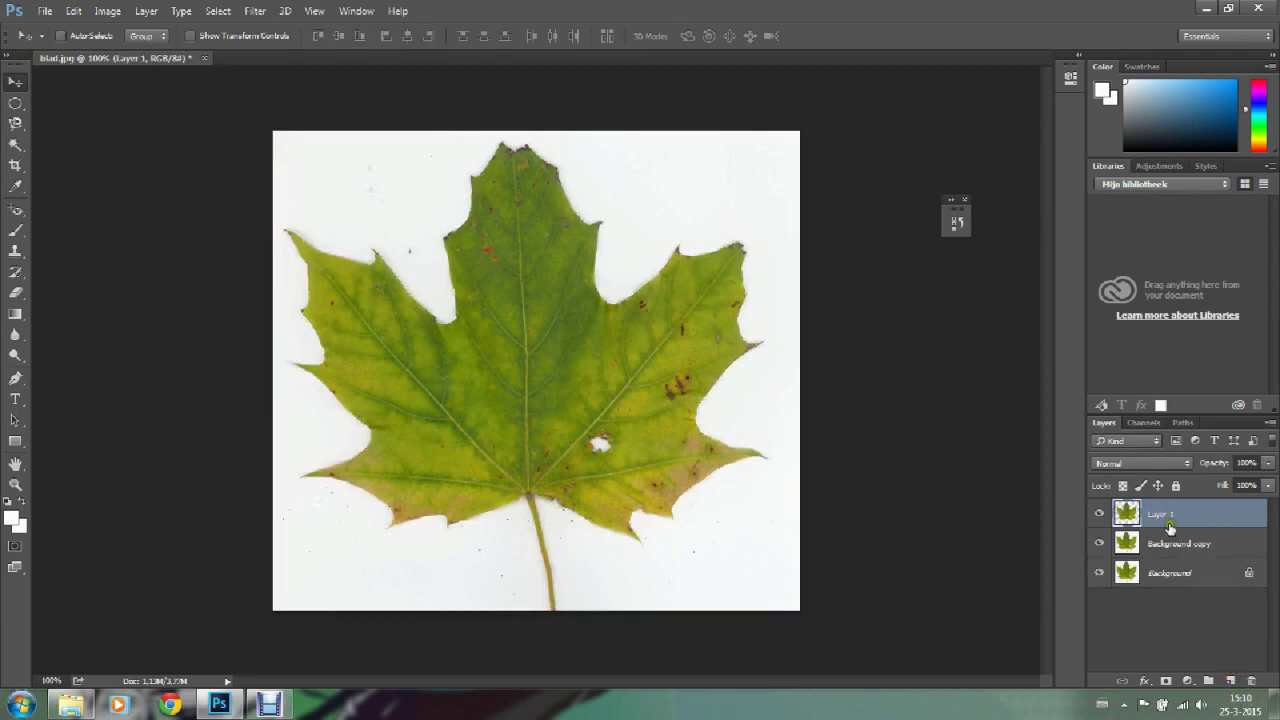
click(1100, 544)
click(1100, 576)
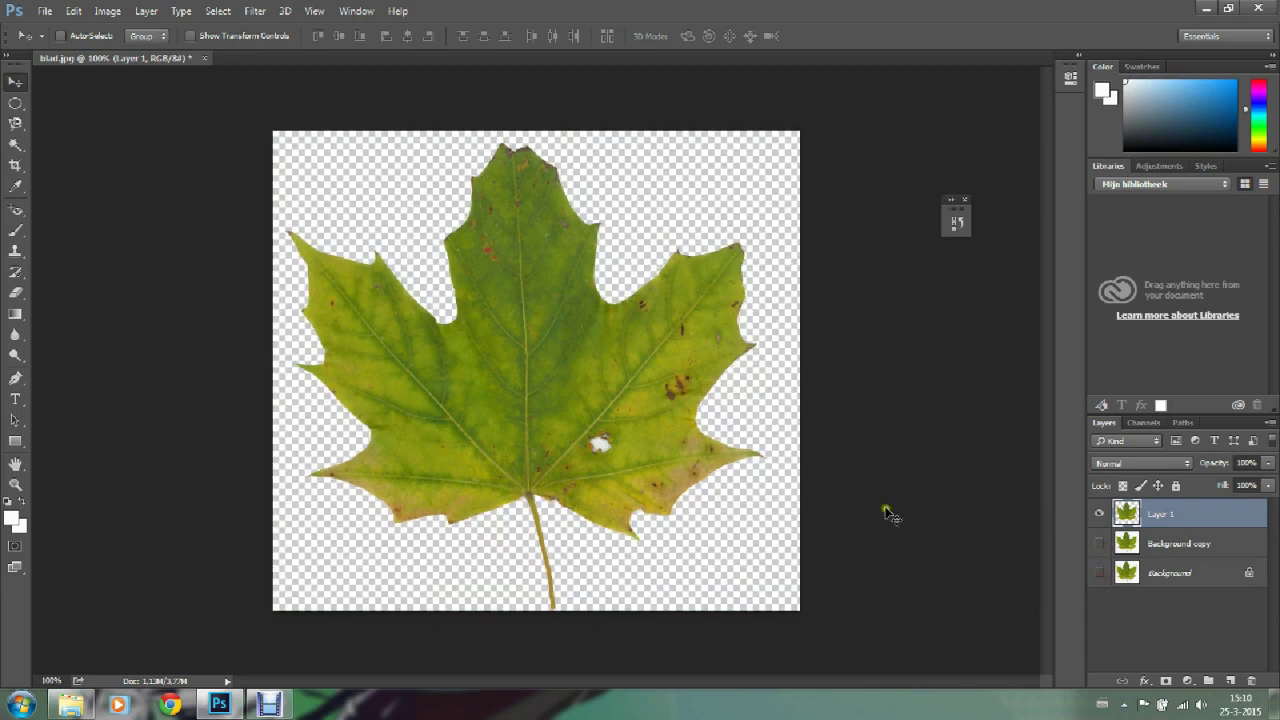